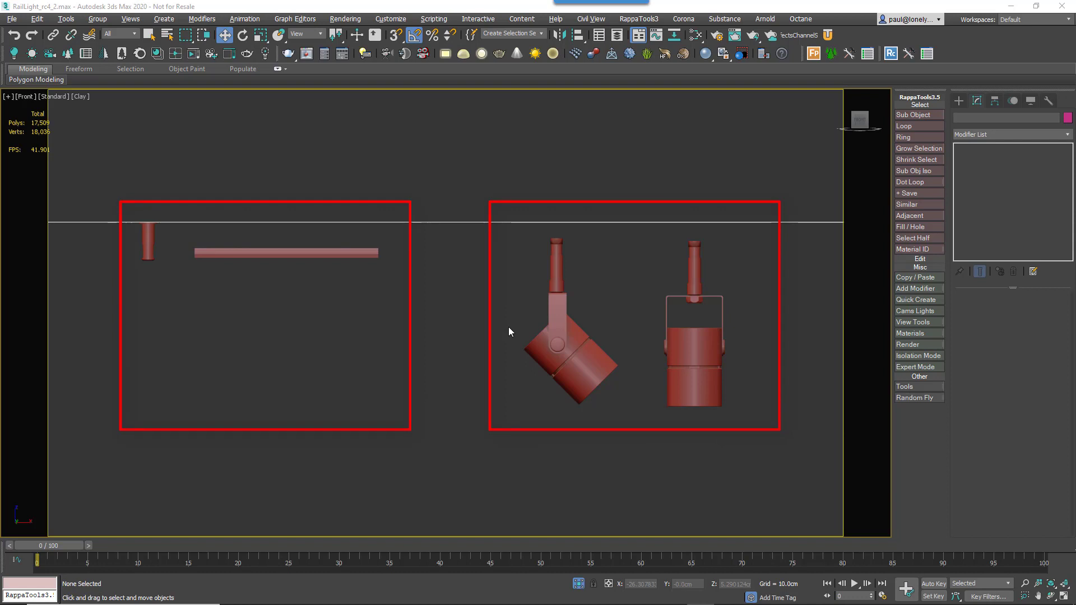
Step: Examine the bracket and rail objects in the Front view, selecting each in turn
scroll(218, 170, up, 5)
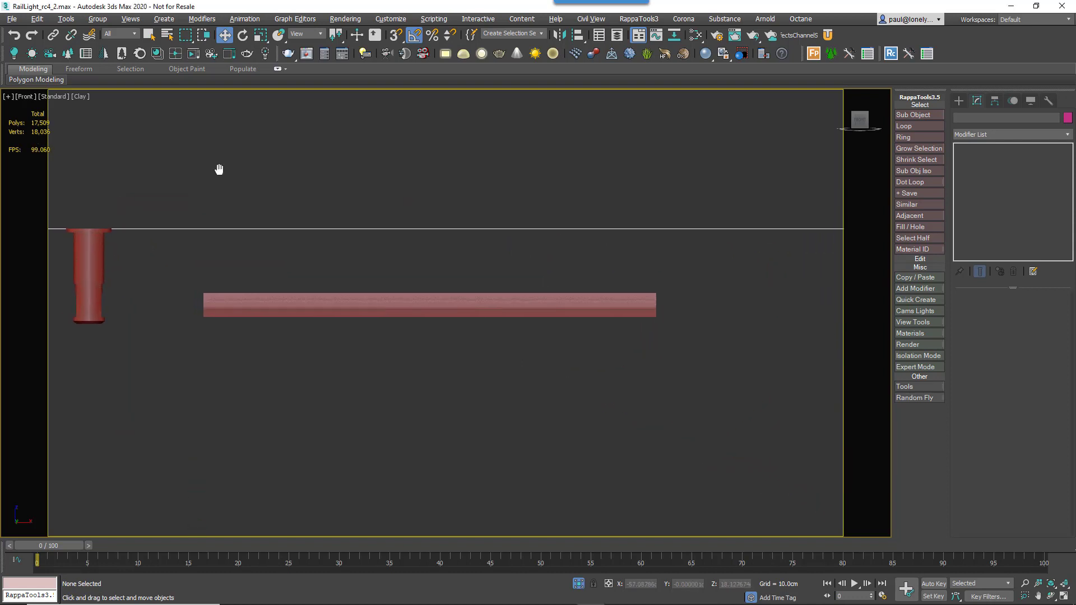
middle_drag(219, 169, 267, 177)
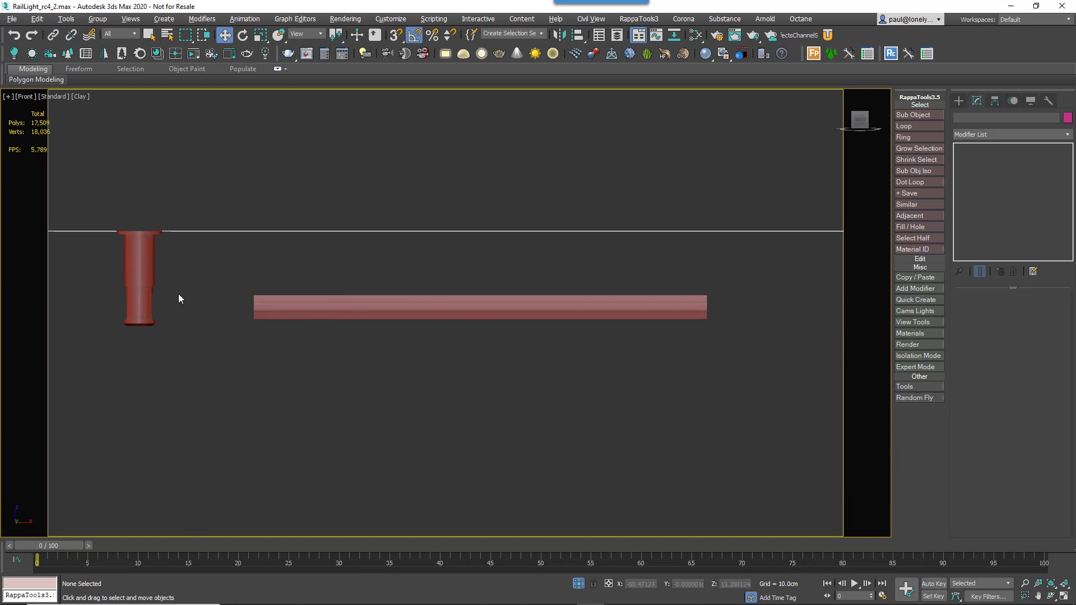
click(145, 292)
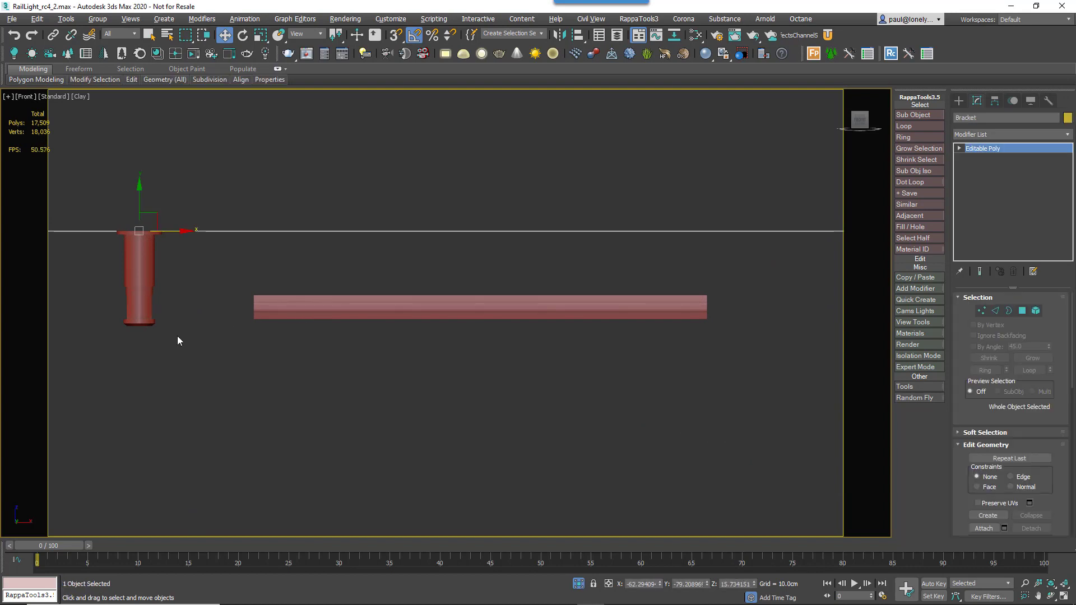
click(281, 306)
scroll(325, 364, down, 2)
middle_drag(325, 364, 346, 343)
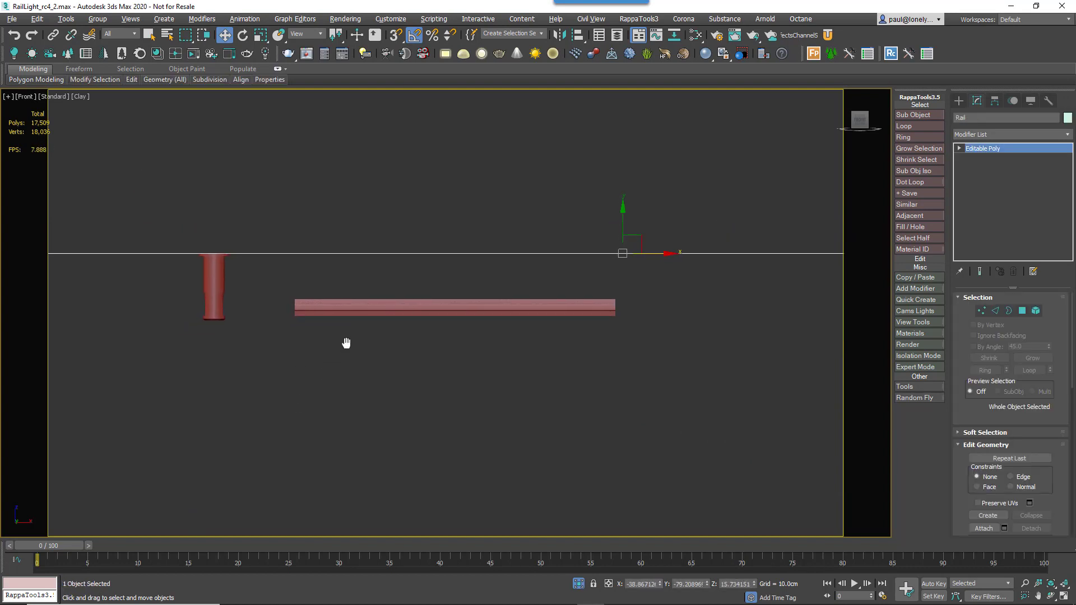
click(208, 295)
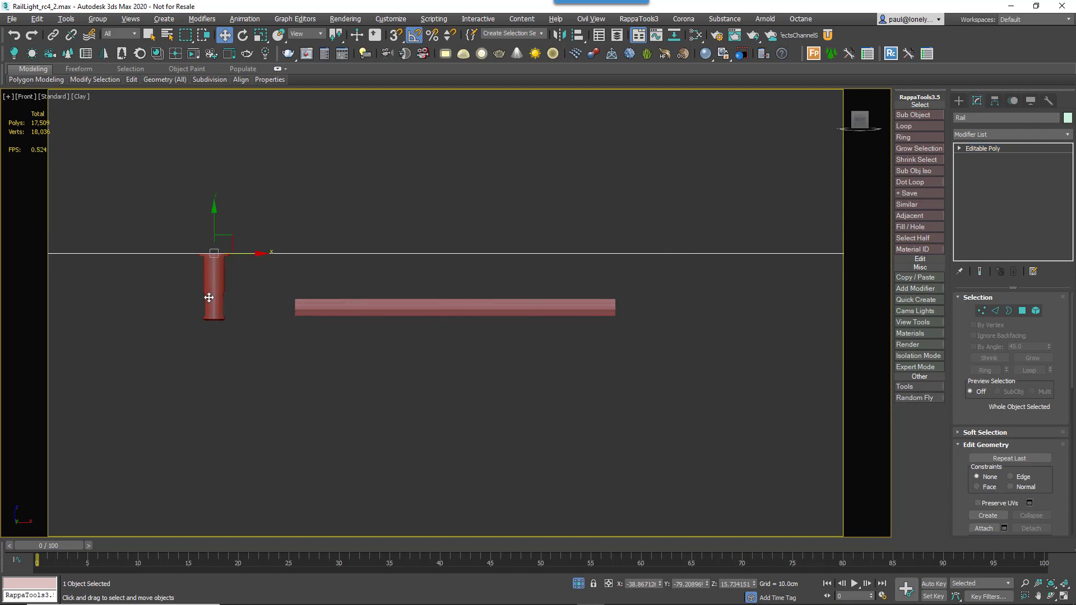
click(339, 302)
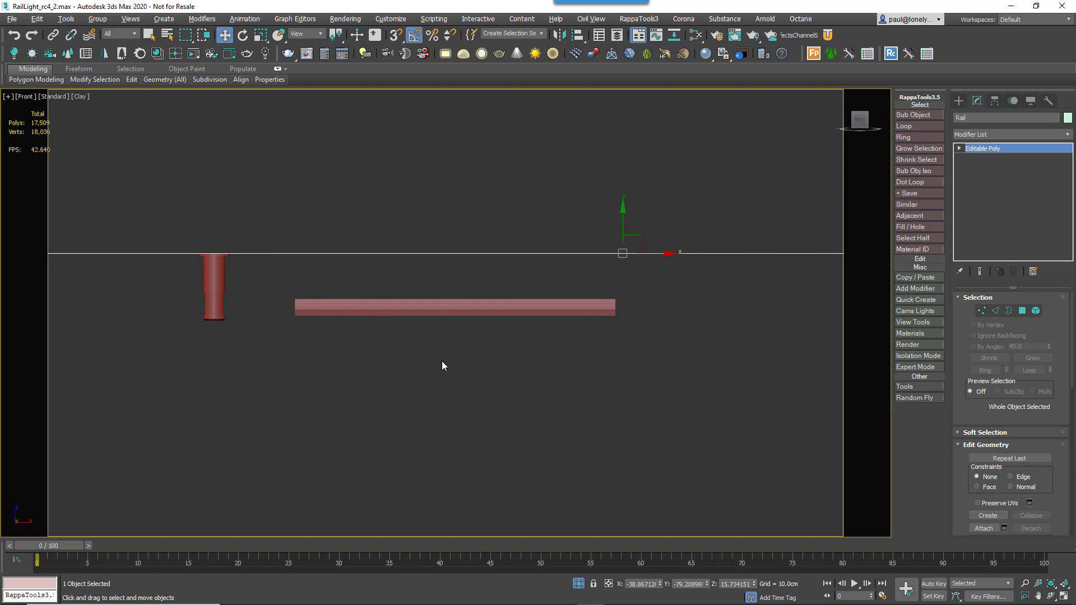
Step: Go to frame 37 and move the rail along X to close the gap beside the bracket
click(355, 390)
drag(46, 548, 423, 543)
key(w)
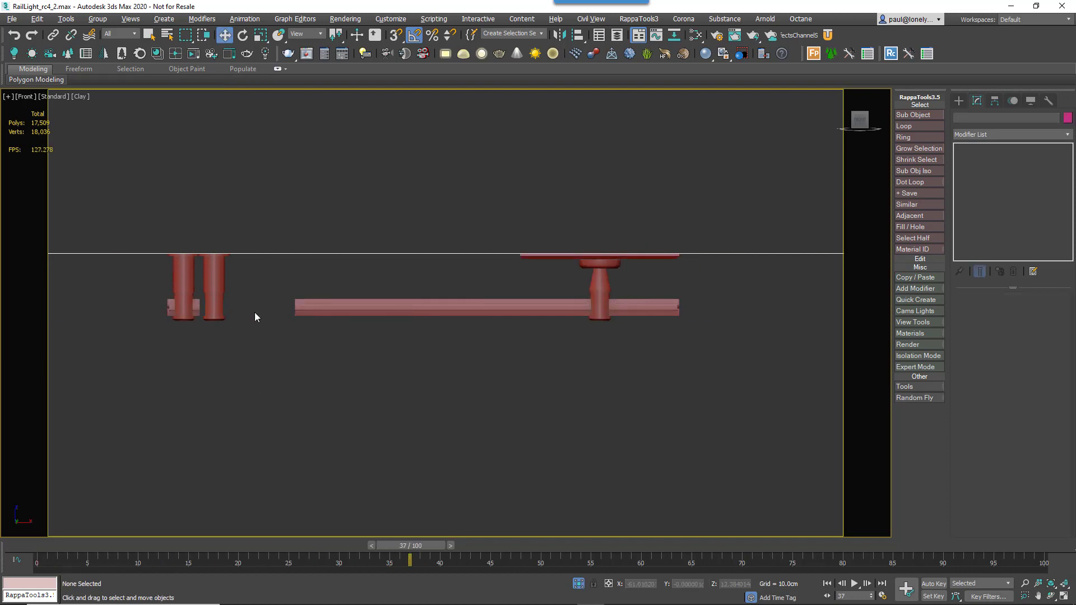
click(355, 310)
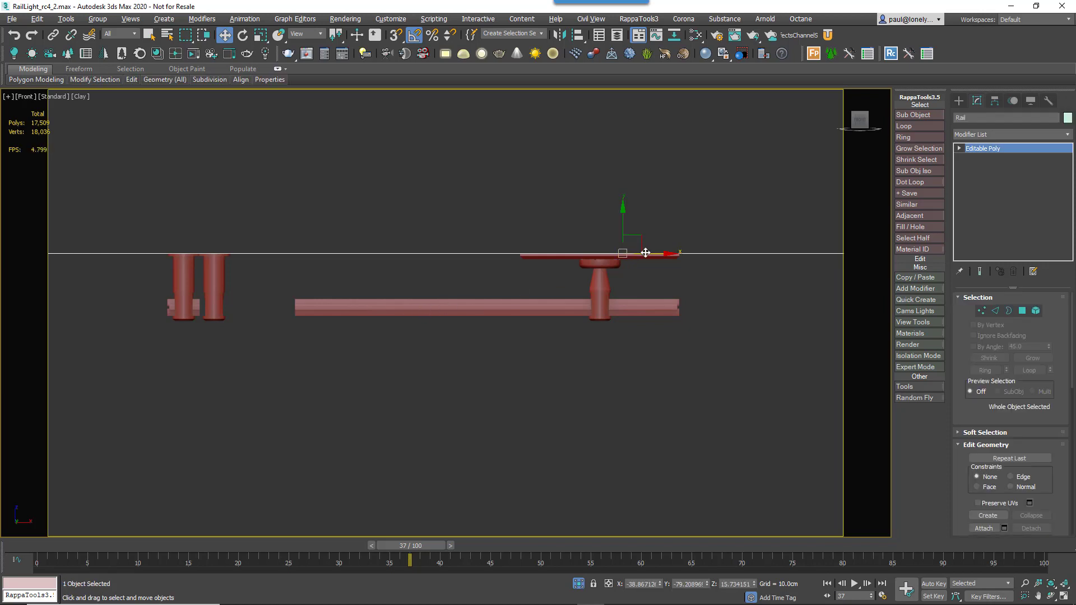
drag(643, 250, 550, 272)
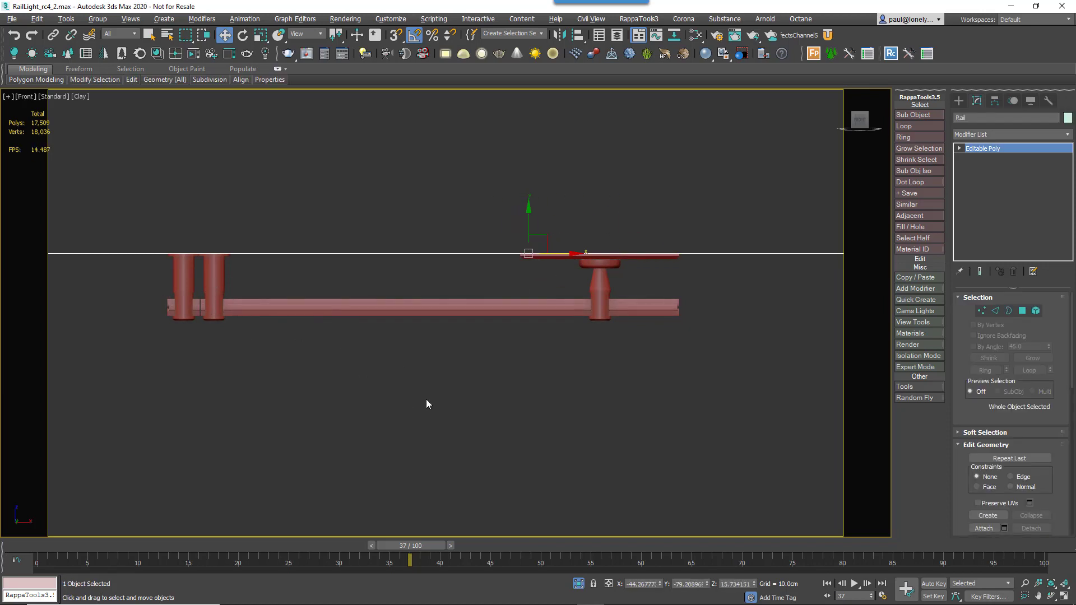
Step: Examine the one-piece tilted light and where its rotation pivot lies relative to the spline
scroll(427, 400, down, 3)
middle_drag(531, 383, 269, 331)
scroll(433, 336, up, 3)
middle_drag(405, 358, 385, 284)
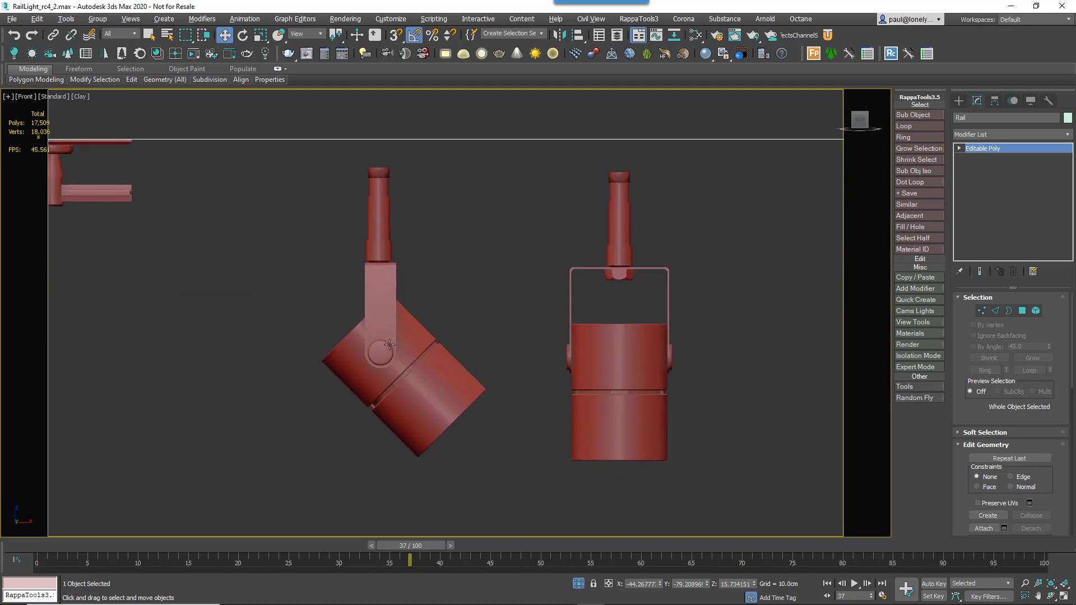
click(402, 361)
key(e)
drag(399, 144, 477, 186)
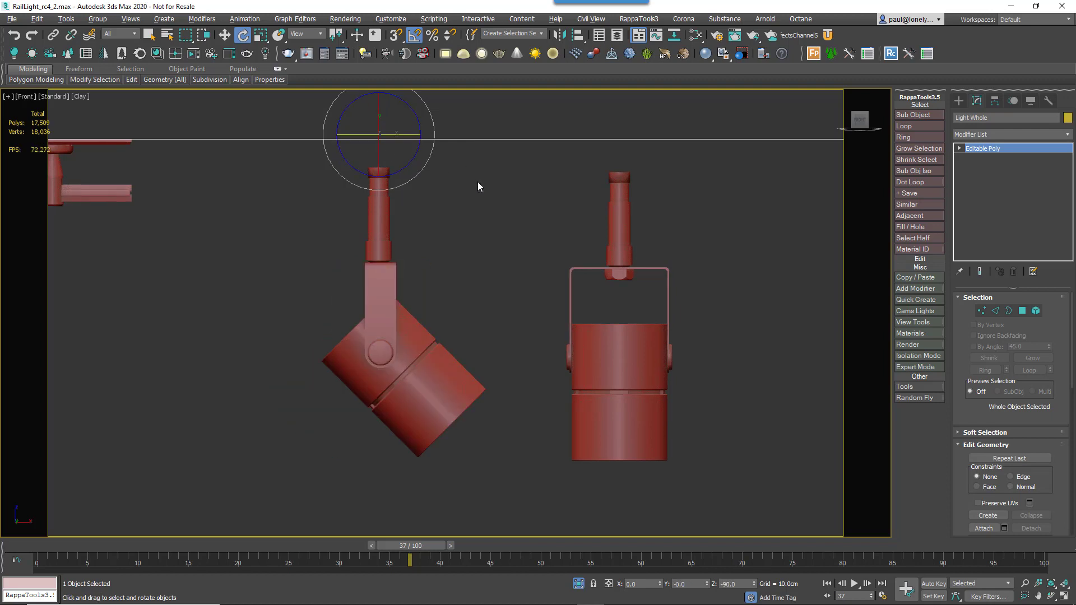
click(473, 184)
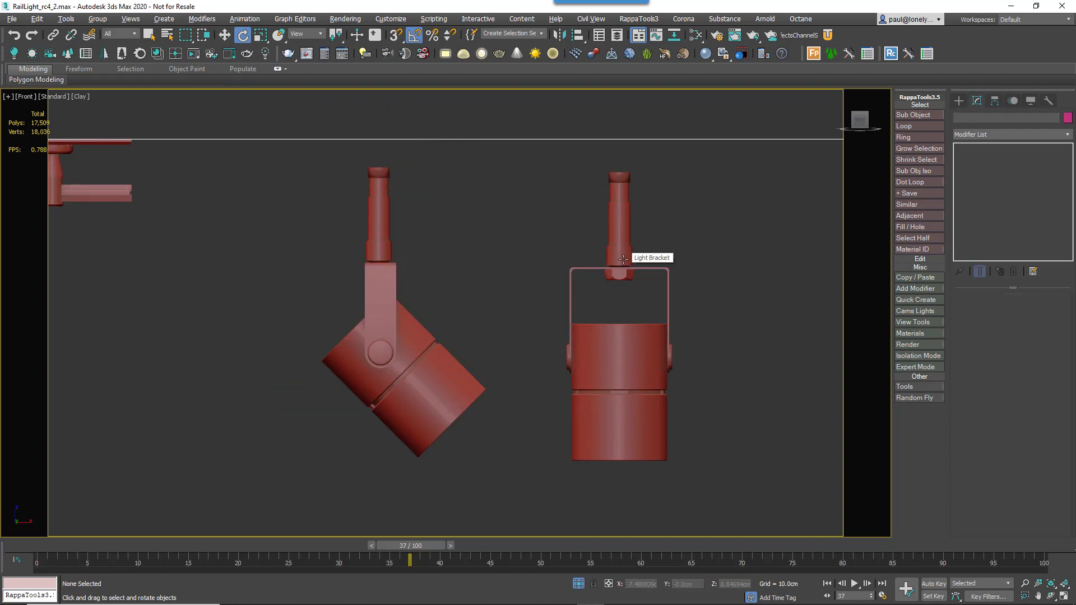
Step: Compare the pivot positions of the separate light bracket and light objects
click(623, 259)
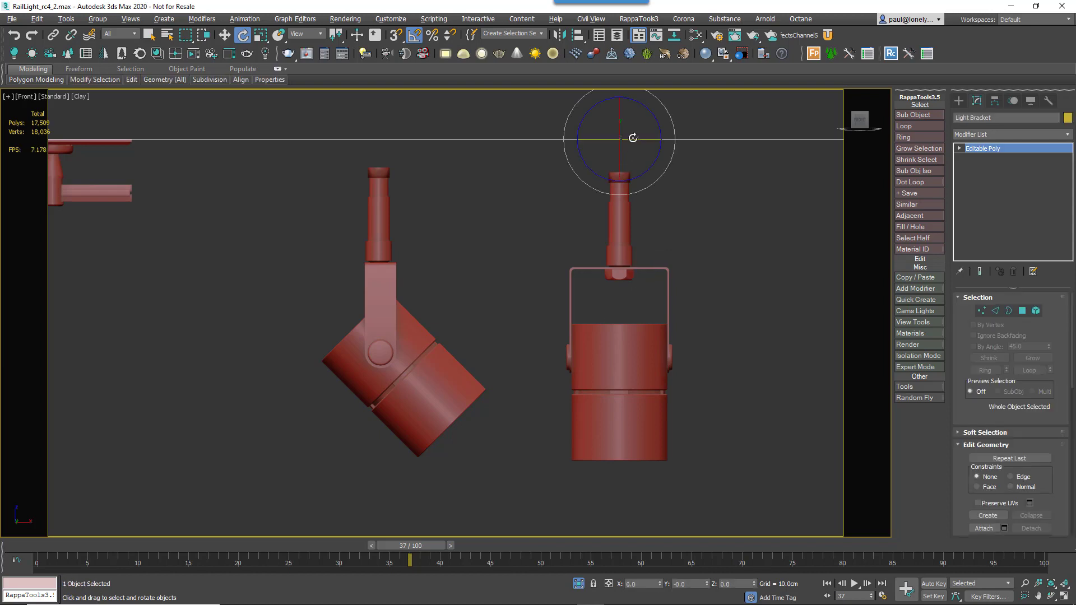
drag(633, 140, 617, 331)
click(623, 356)
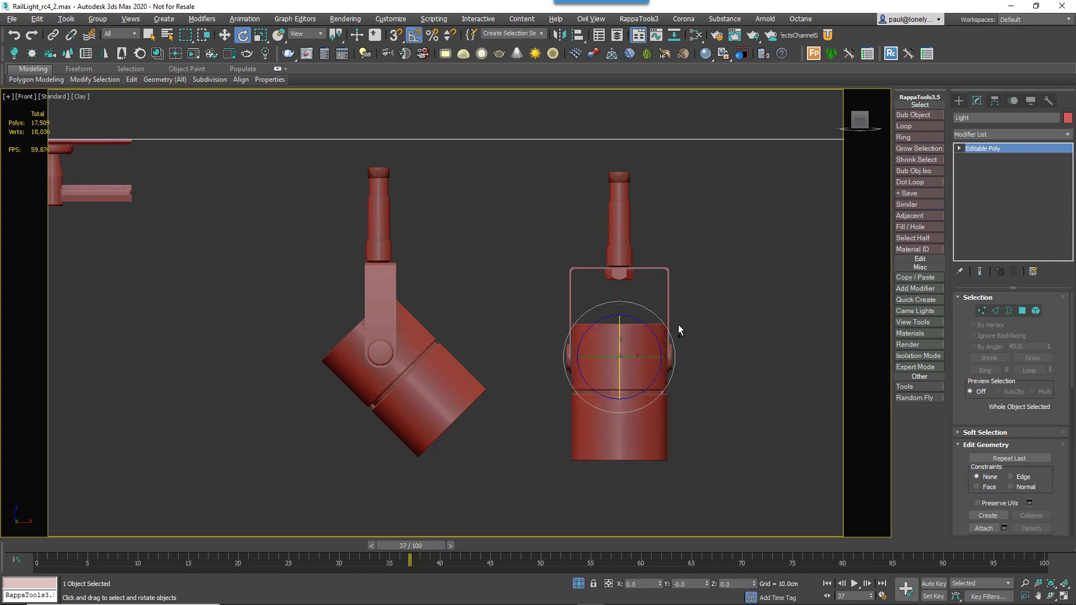
click(639, 266)
click(623, 257)
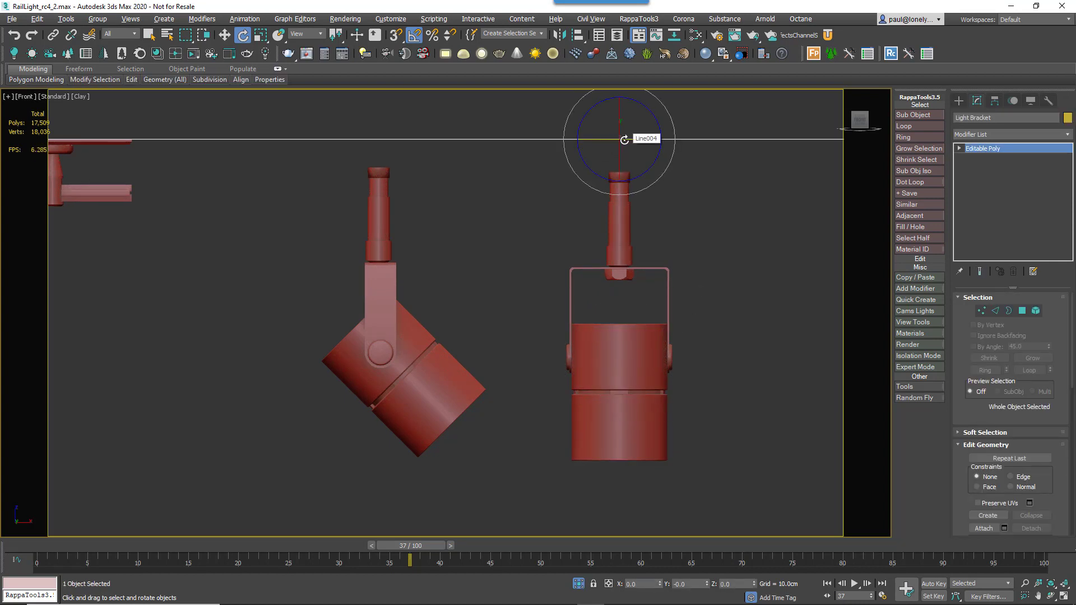
key(w)
click(634, 370)
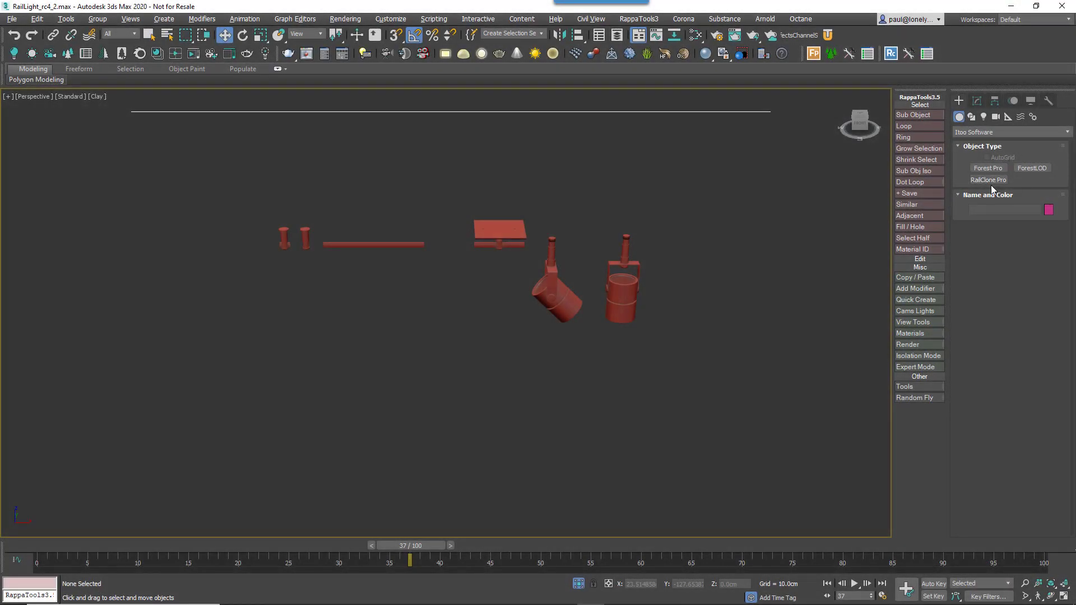
Step: Create a RailClone Pro object in front of the light parts and open its Style Editor
click(989, 180)
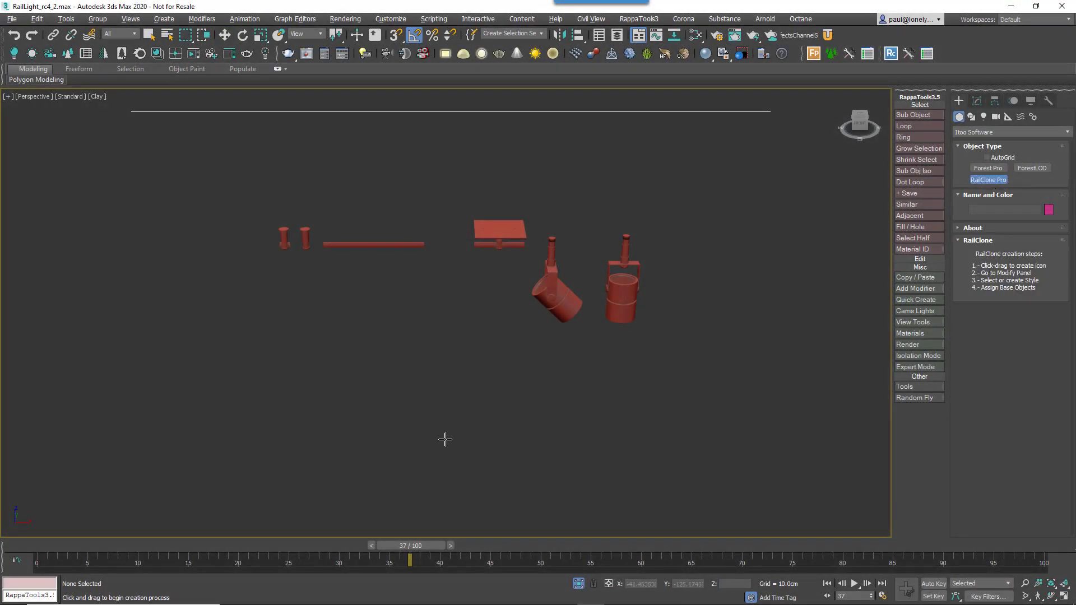
drag(442, 437, 507, 482)
click(977, 101)
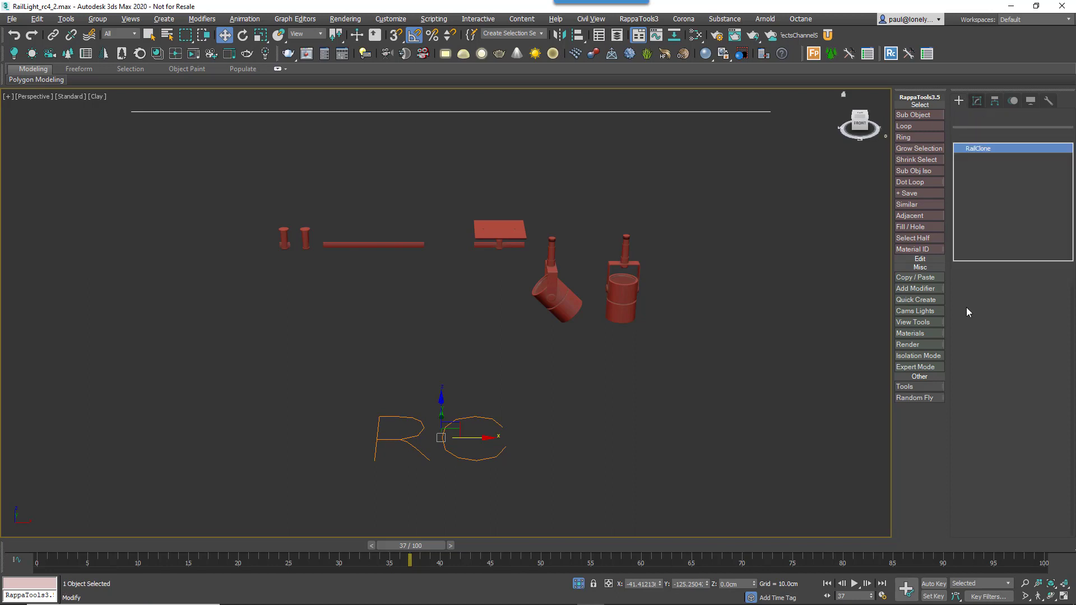
click(978, 414)
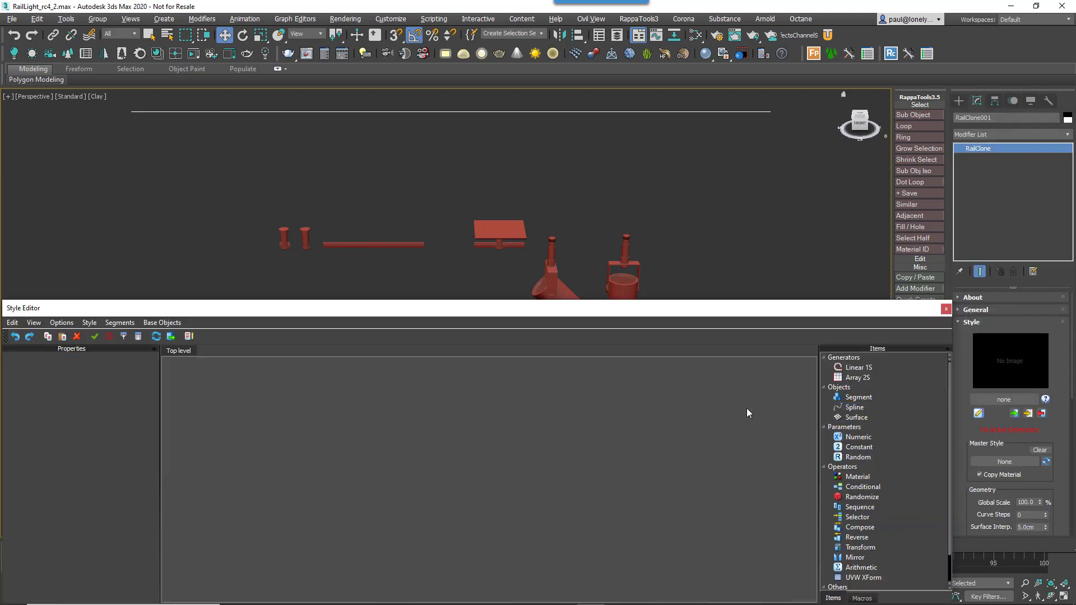
Step: Add a Linear 1S generator to the style graph
click(858, 369)
drag(855, 369, 708, 408)
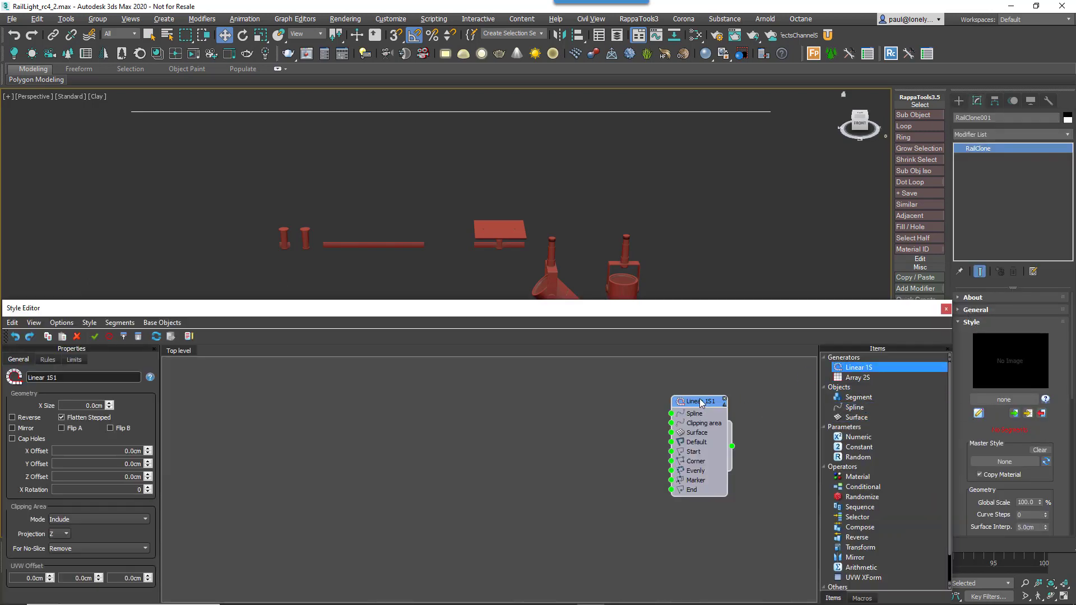
scroll(711, 415, up, 2)
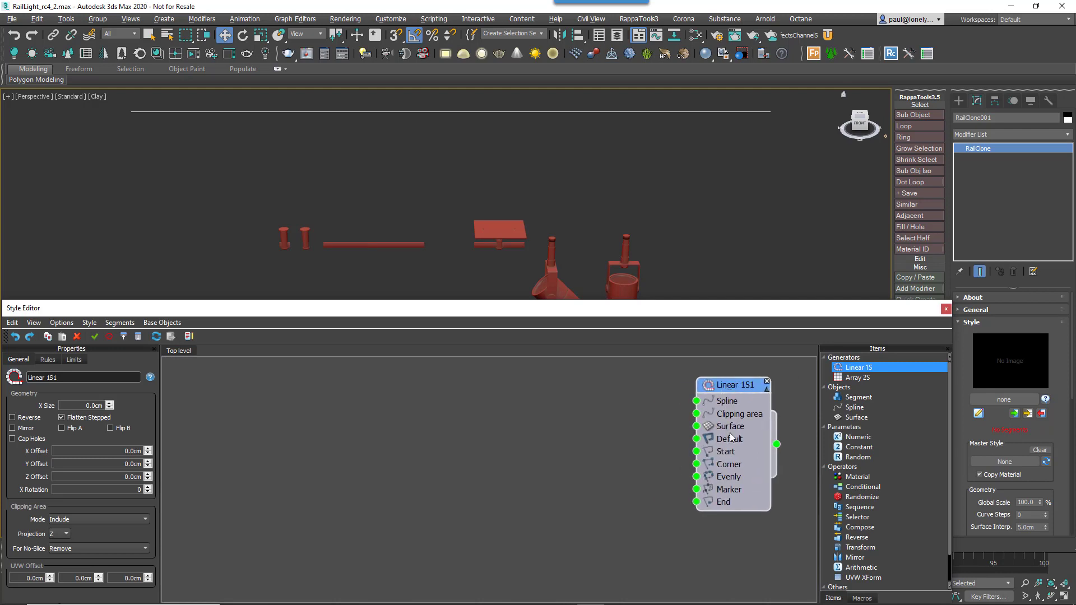
Step: Add a Spline node, assign the scene's Line004 to it, and wire it to the generator's Spline input
click(855, 408)
drag(868, 409, 569, 412)
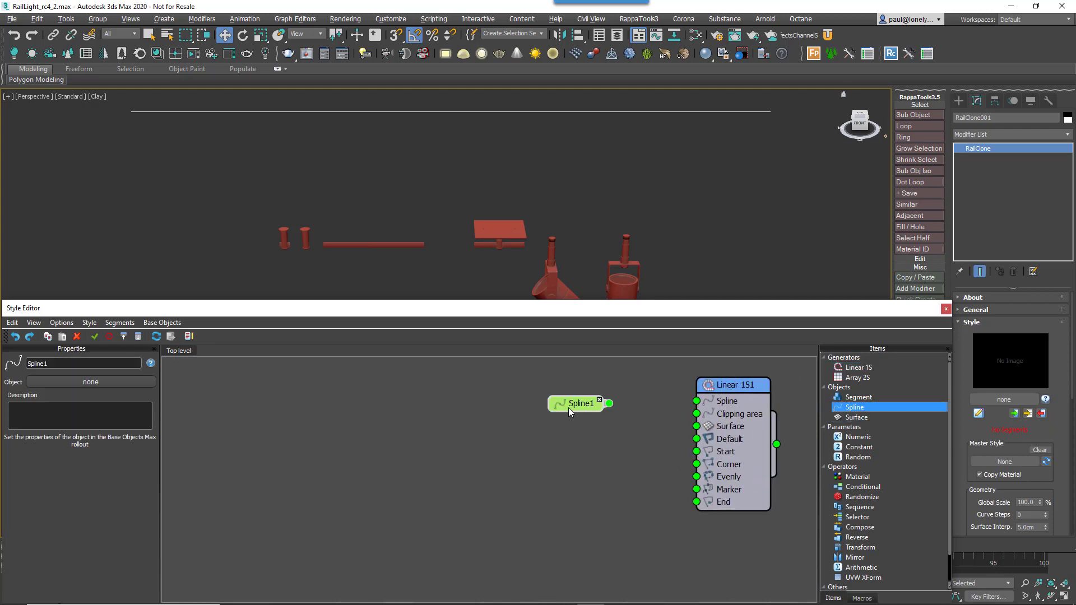
click(126, 381)
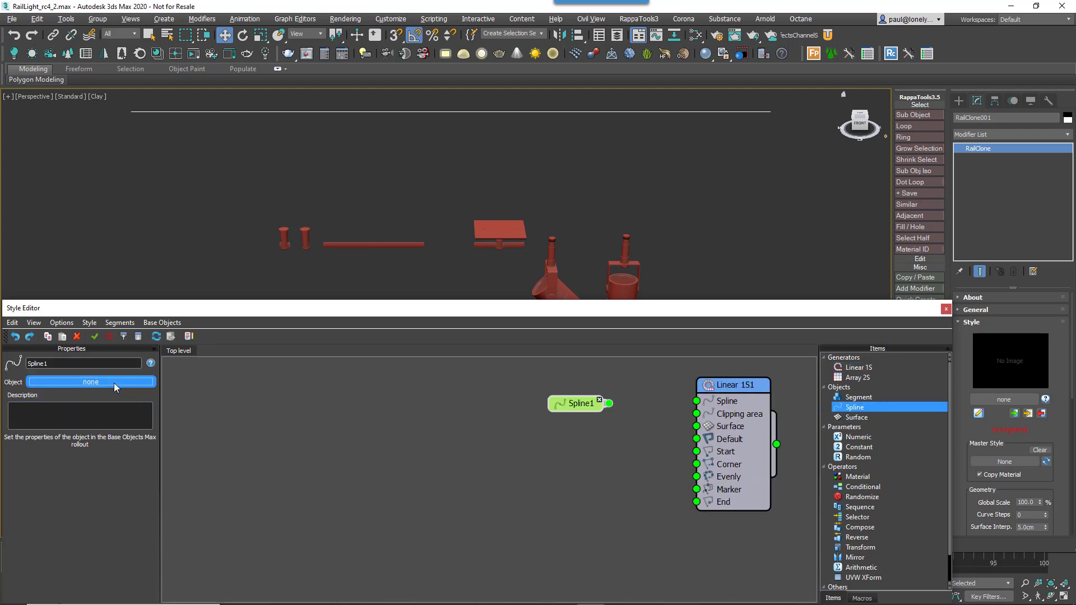
click(283, 111)
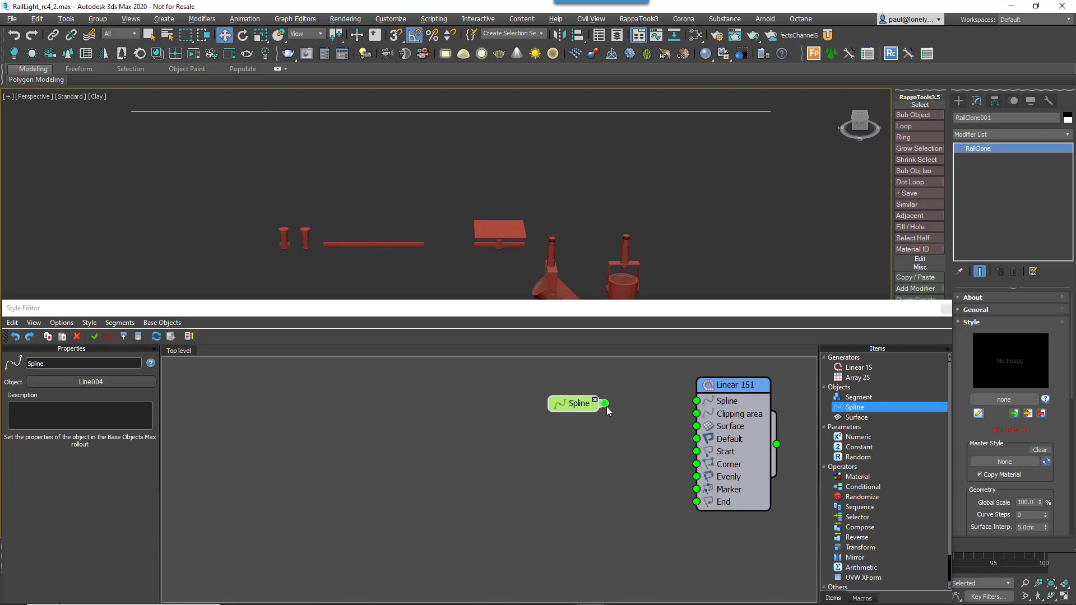
drag(606, 405, 696, 401)
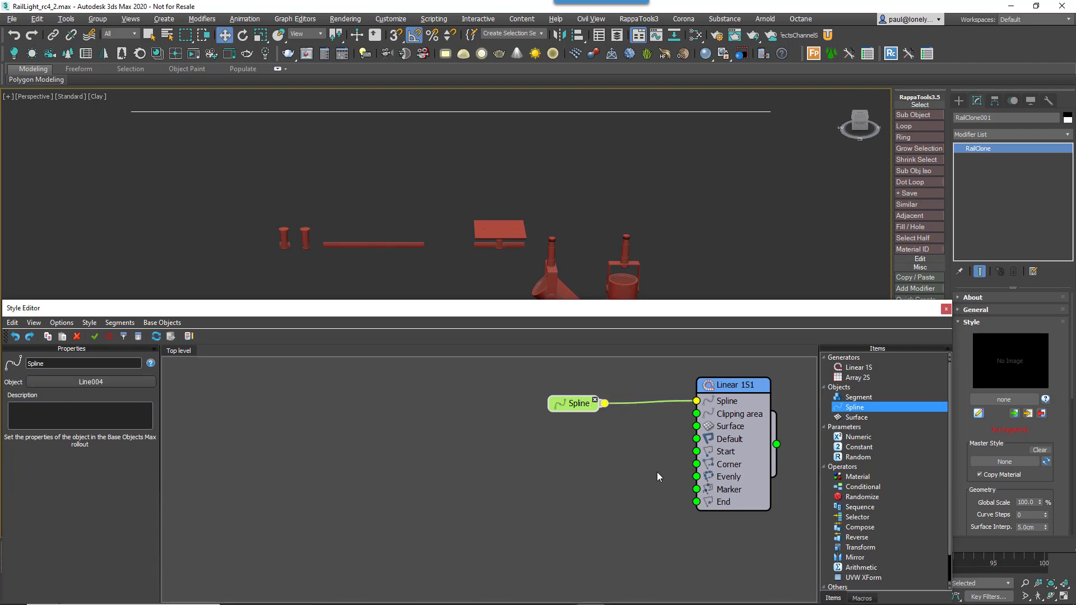
Step: Add a segment, Clone Multiple it for the scene objects listed from Bracket to Start, and delete the empty default segment
click(860, 398)
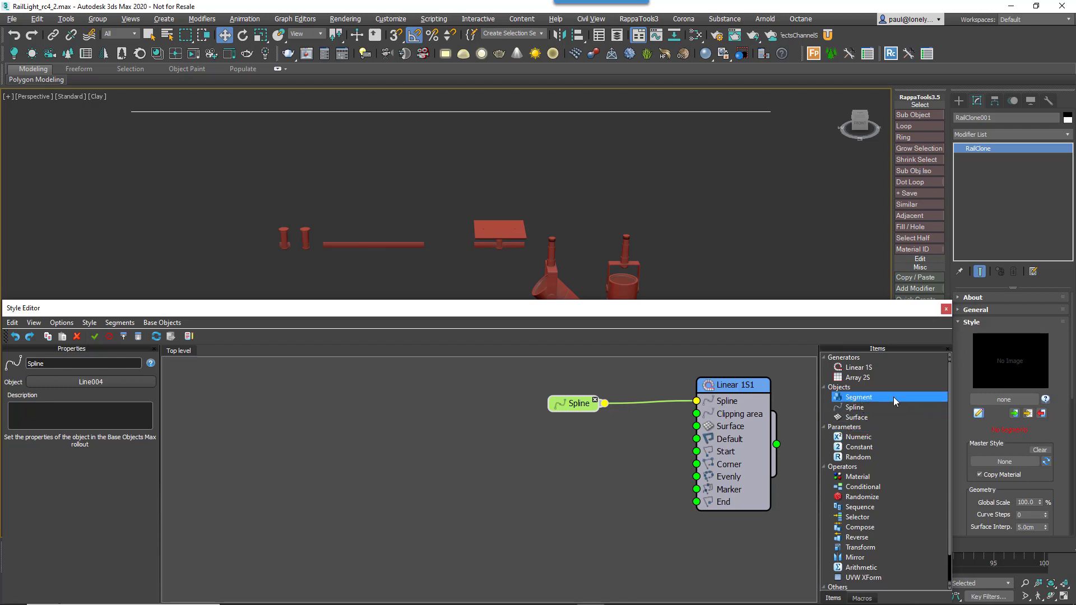
drag(895, 401, 263, 423)
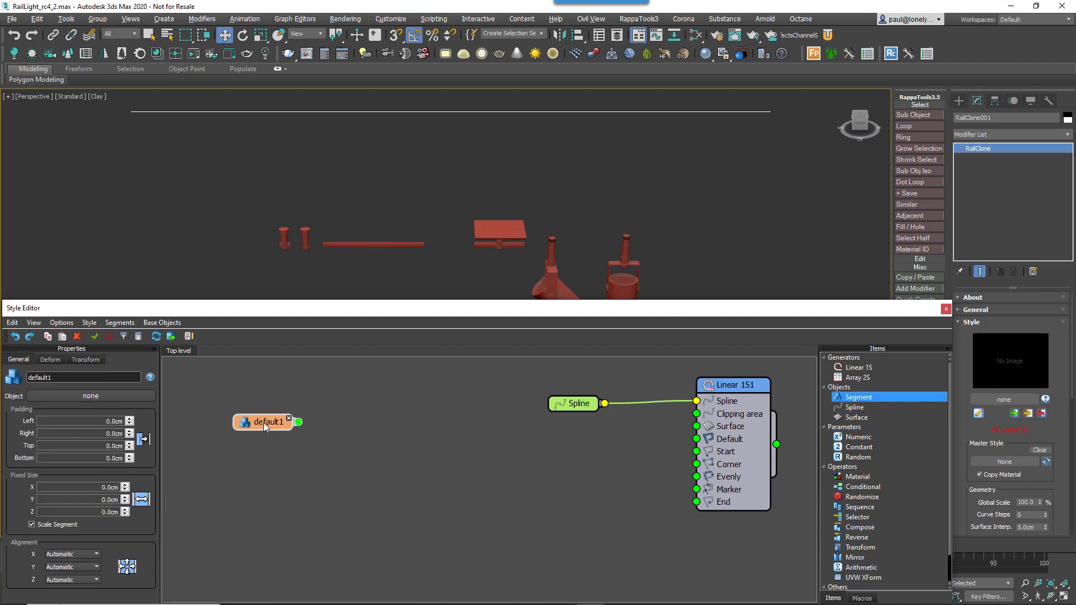
right_click(243, 425)
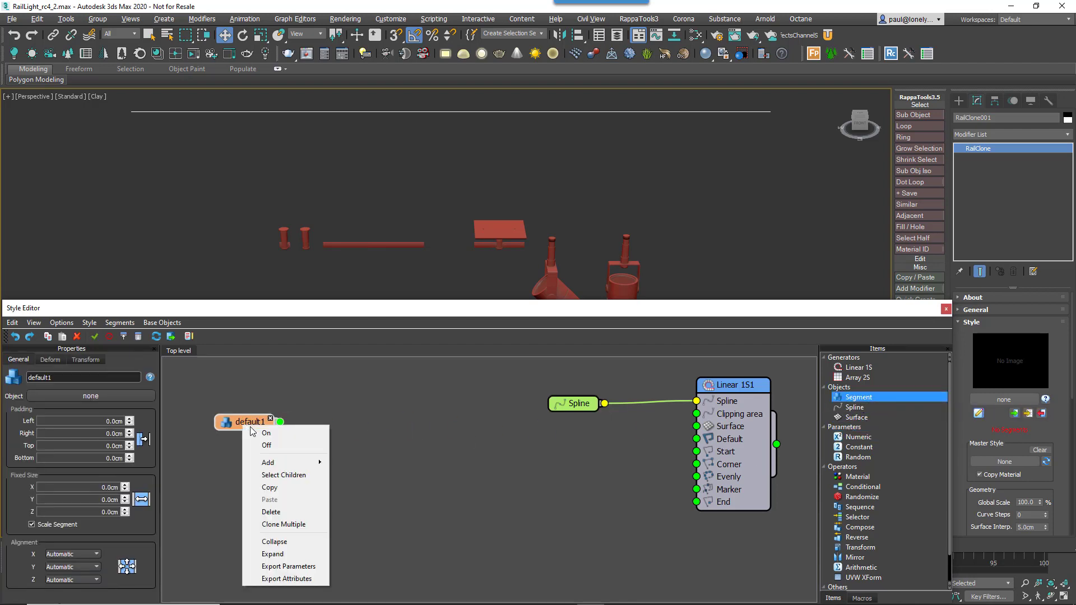
click(288, 524)
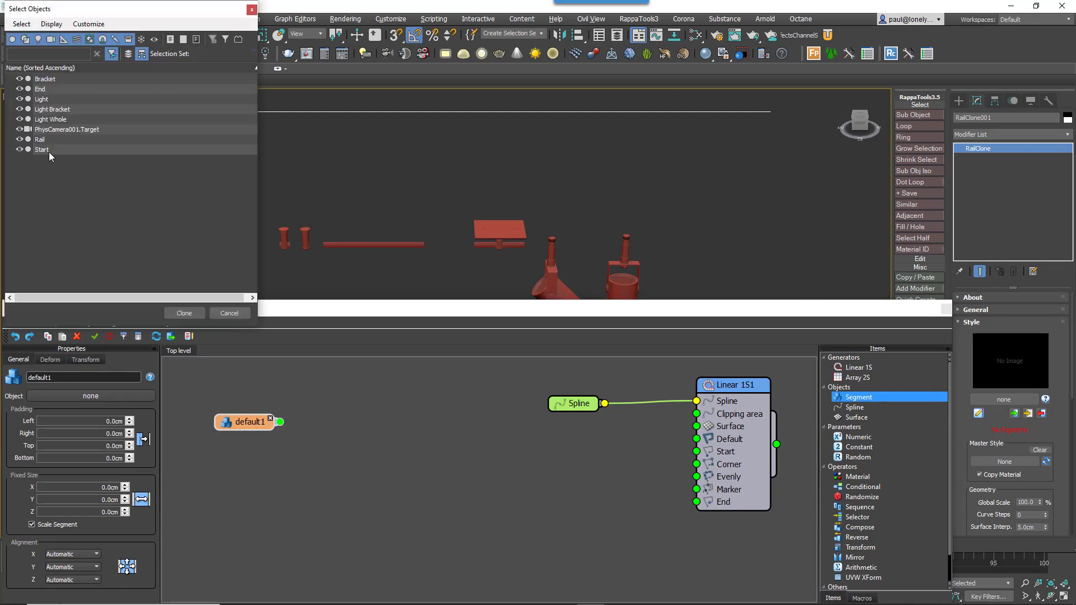
drag(50, 153, 45, 80)
click(184, 313)
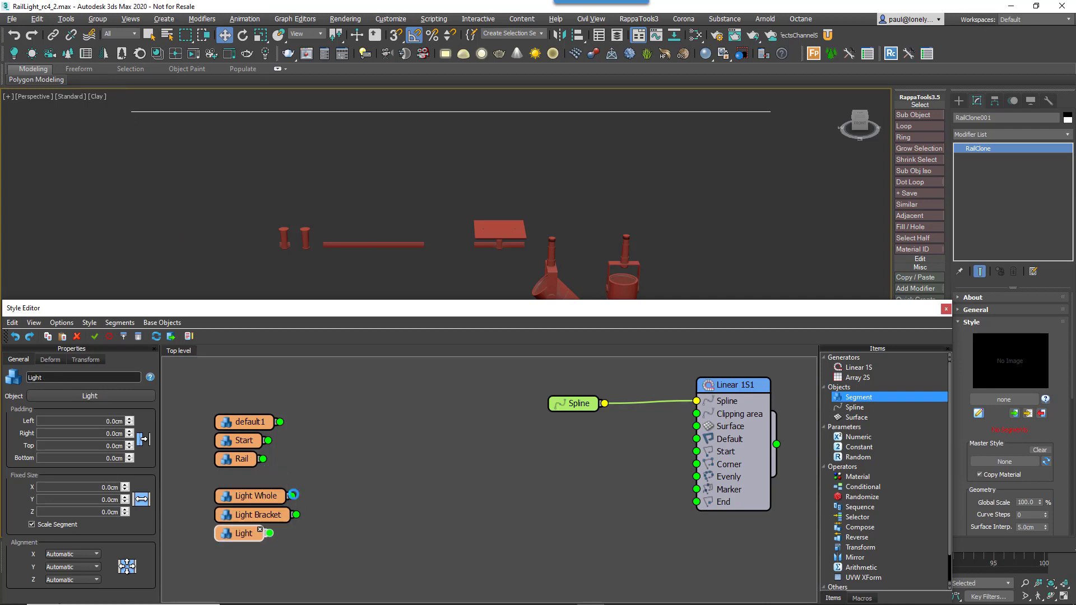
click(255, 425)
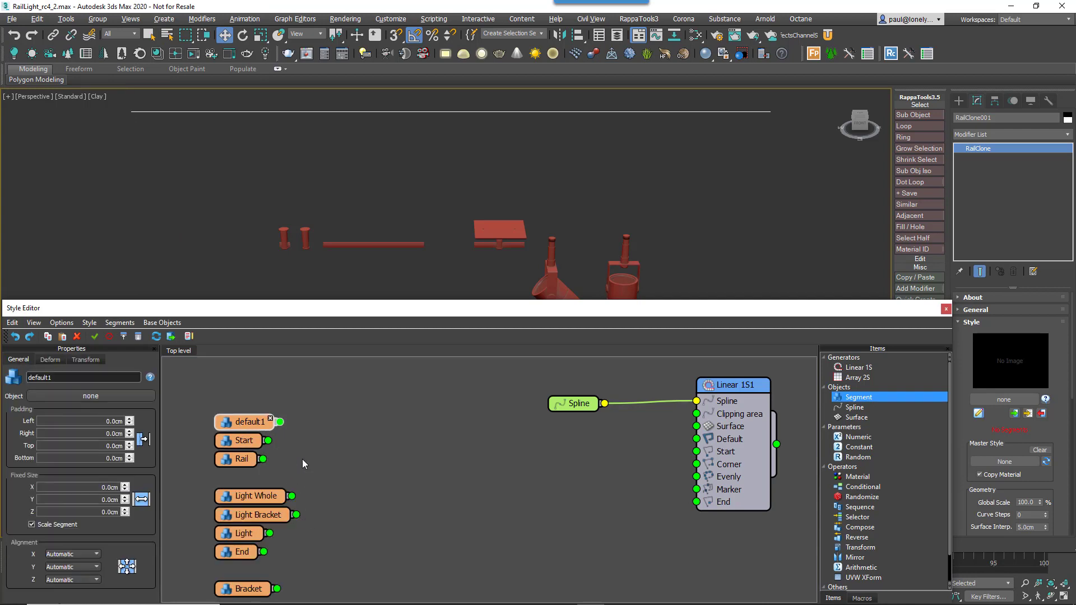
key(Delete)
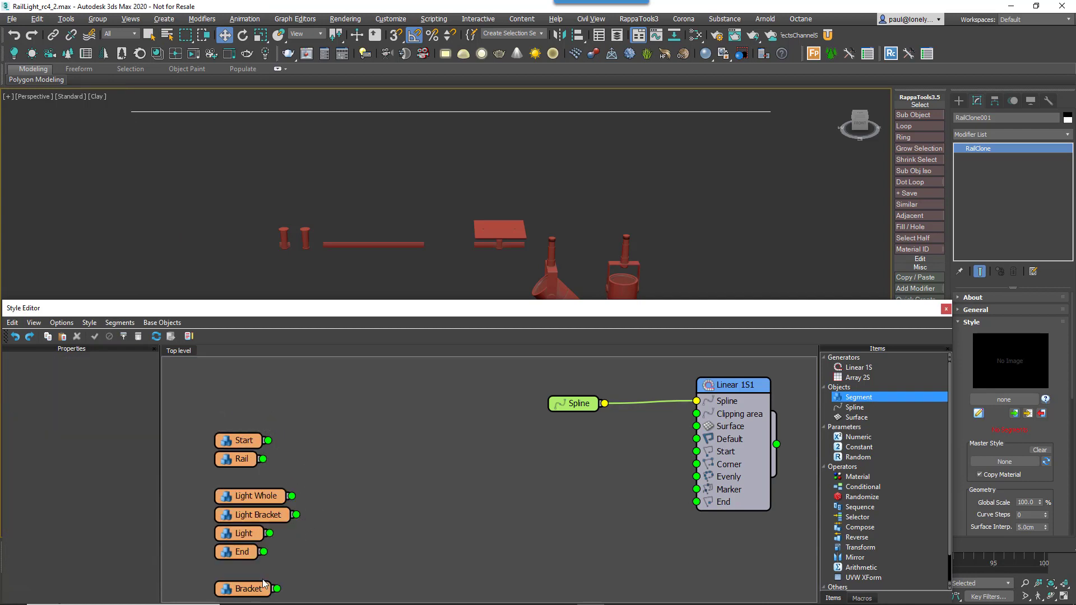
Step: Place the Bracket segment beside the generator and wire it to the Start, Evenly and End inputs
drag(262, 583, 697, 451)
drag(611, 477, 696, 477)
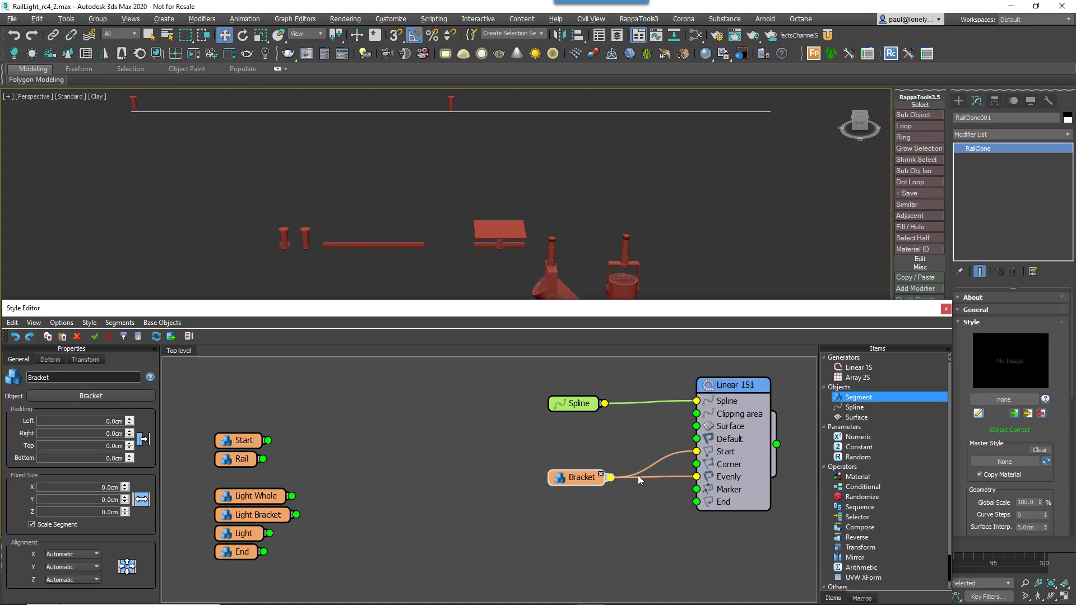
drag(611, 478, 696, 501)
Step: Set the Bracket segment's Z alignment to Pivot
middle_drag(469, 122, 485, 185)
scroll(471, 179, up, 6)
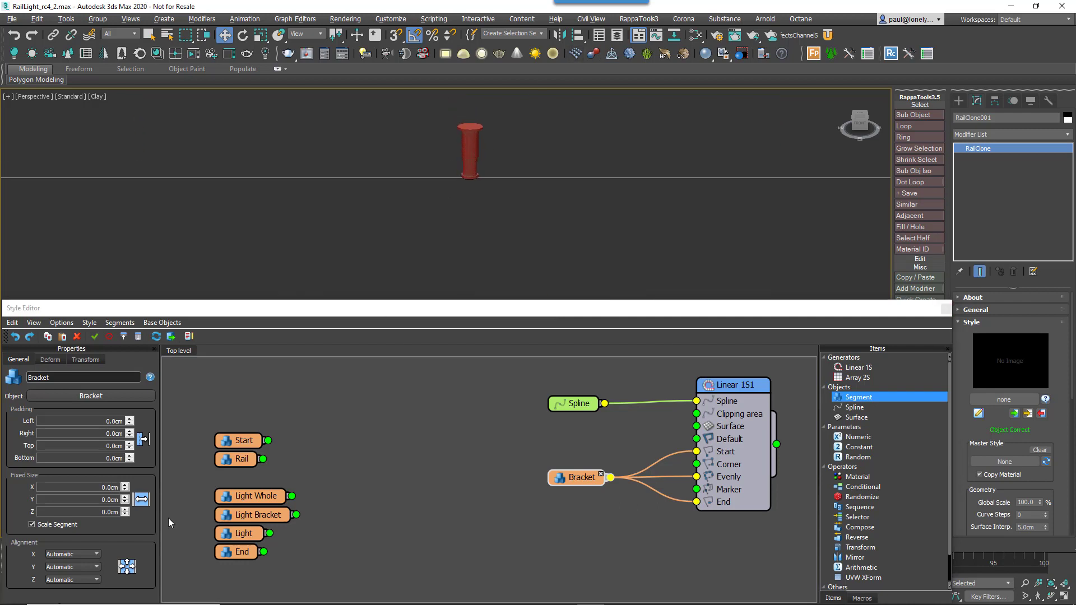
click(73, 580)
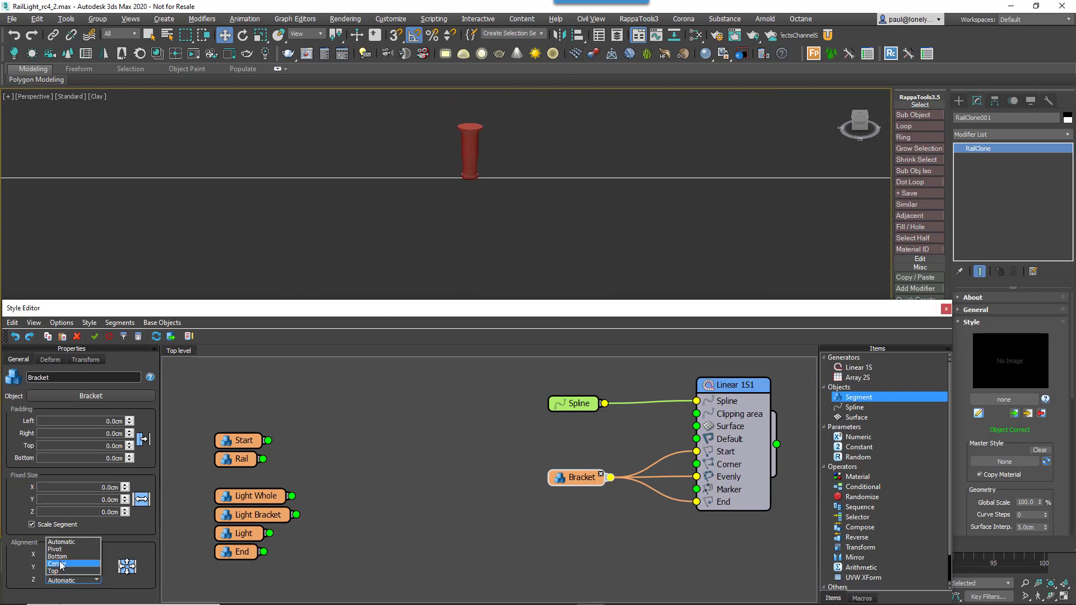
click(61, 550)
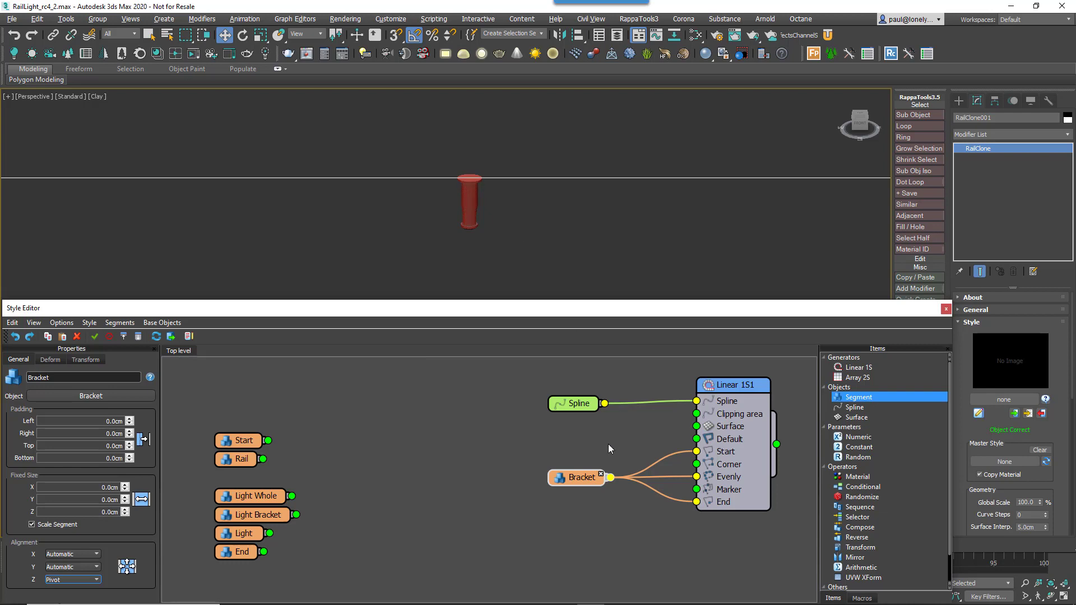
Step: Disable the Bend and Slice deform options on the Bracket segment
click(45, 361)
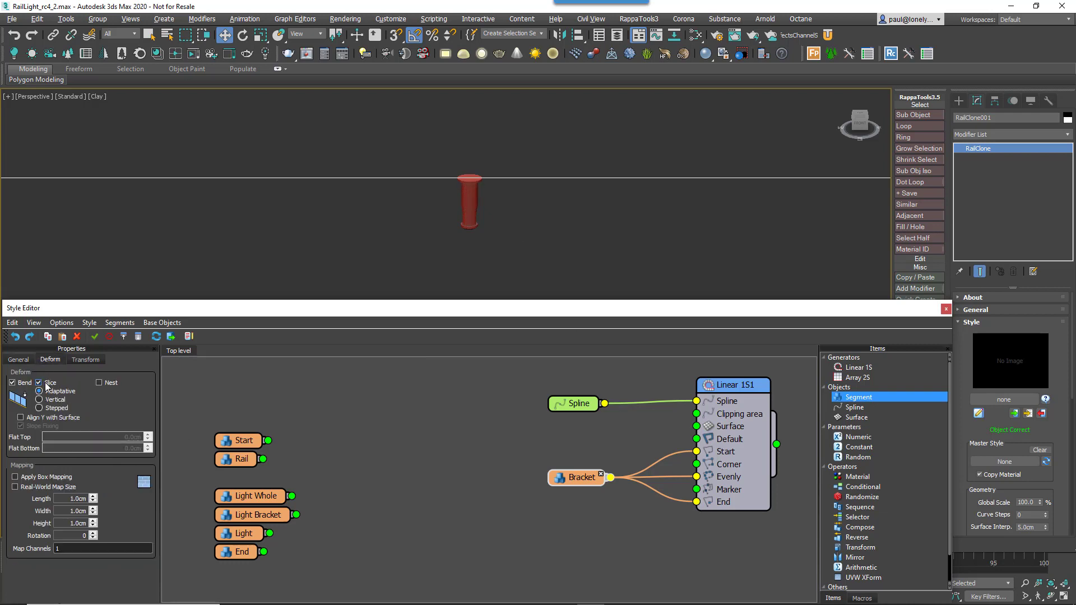
click(47, 383)
click(24, 383)
scroll(382, 152, down, 5)
middle_drag(440, 191, 463, 213)
scroll(469, 216, up, 3)
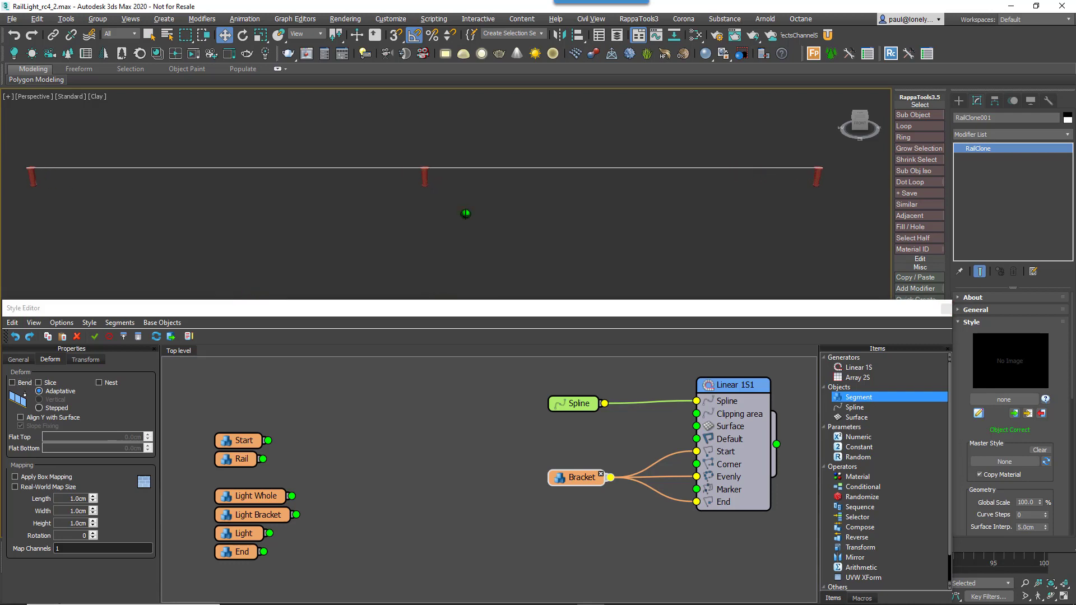
scroll(484, 208, up, 1)
Step: Set the Linear 1S generator's Evenly rule to a distance of 24 cm with Adaptive enabled
click(722, 388)
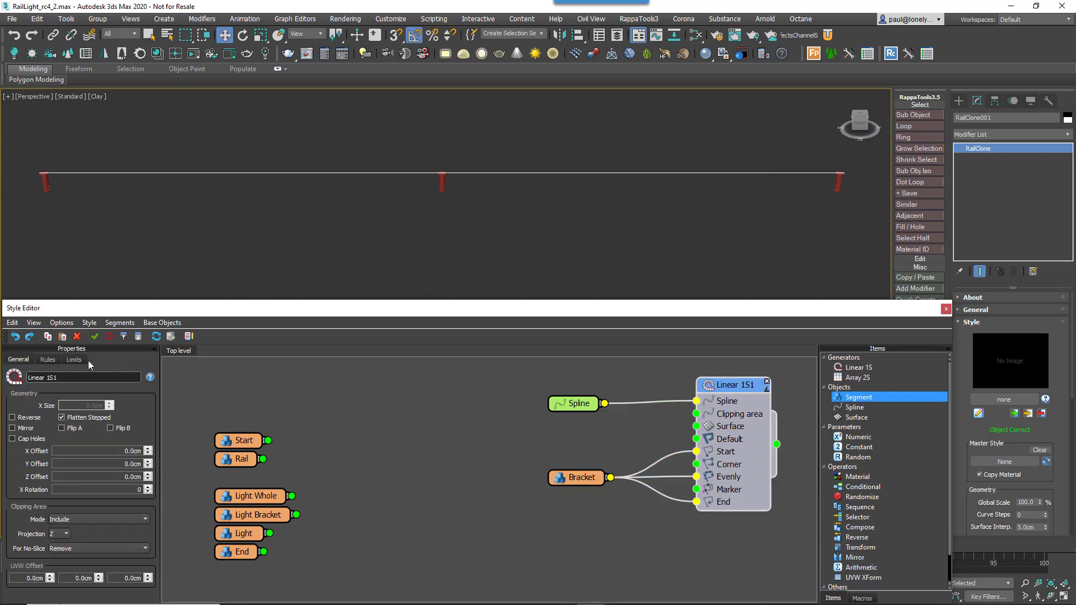
click(48, 359)
drag(156, 407, 157, 467)
drag(93, 504, 82, 557)
click(68, 540)
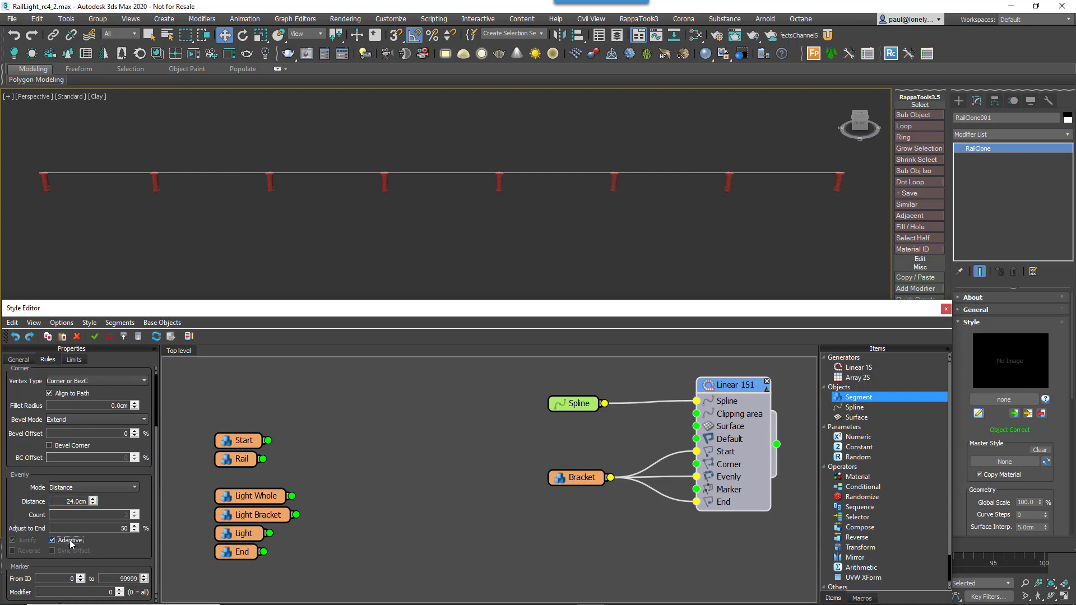
click(81, 540)
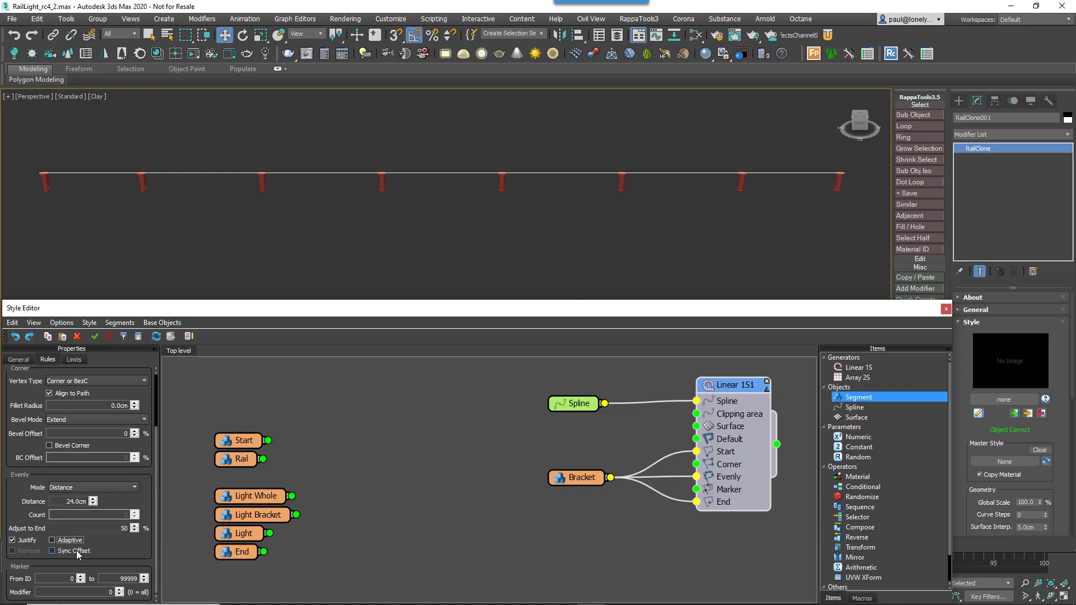
click(70, 541)
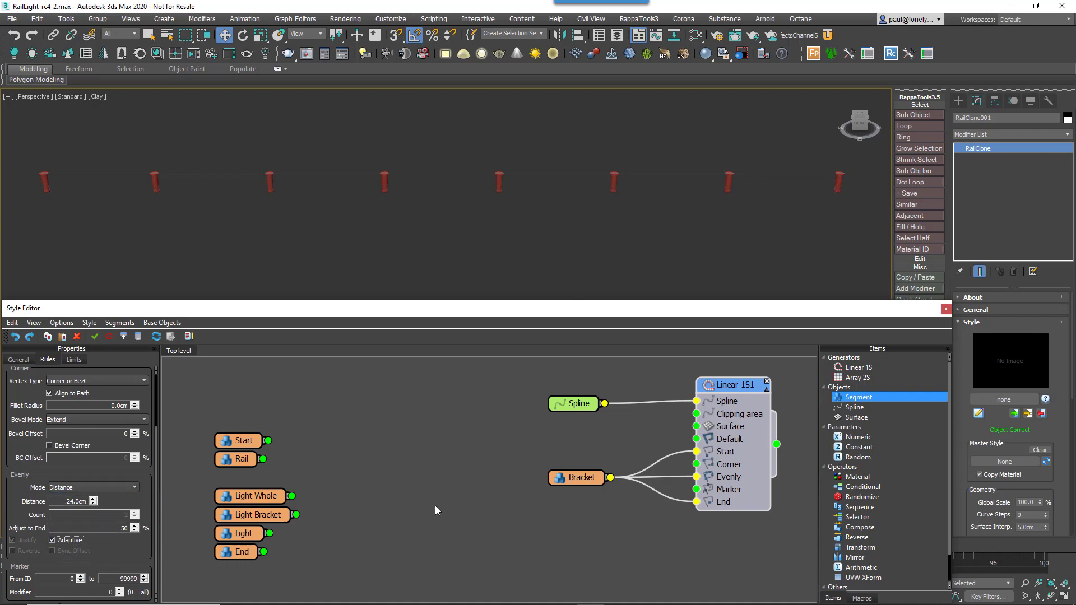
Step: Export the Evenly Distance parameter as an input on the Linear 1S generator
right_click(746, 452)
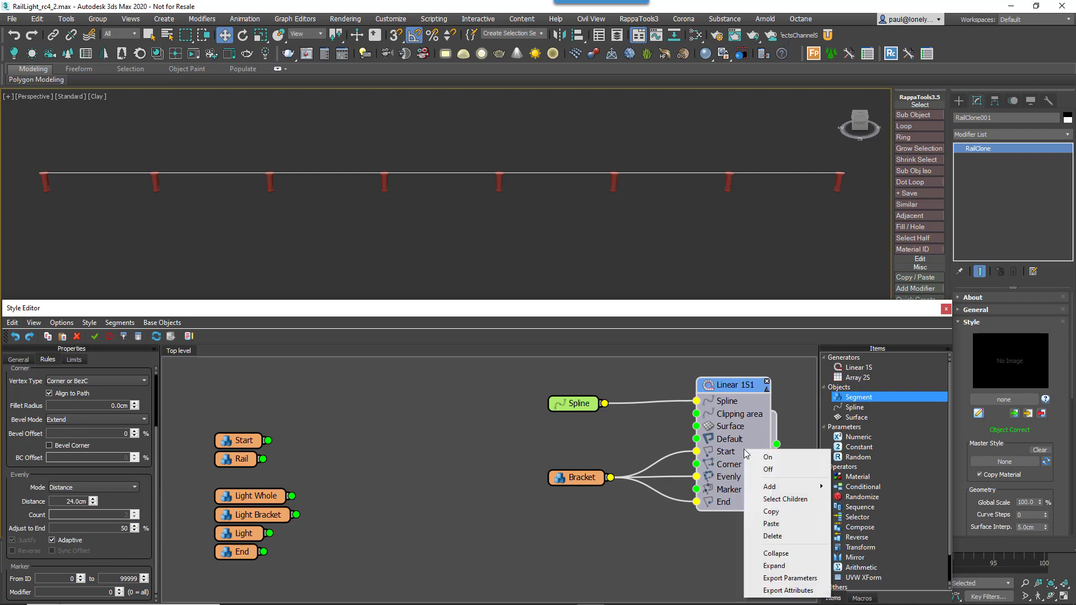
click(776, 578)
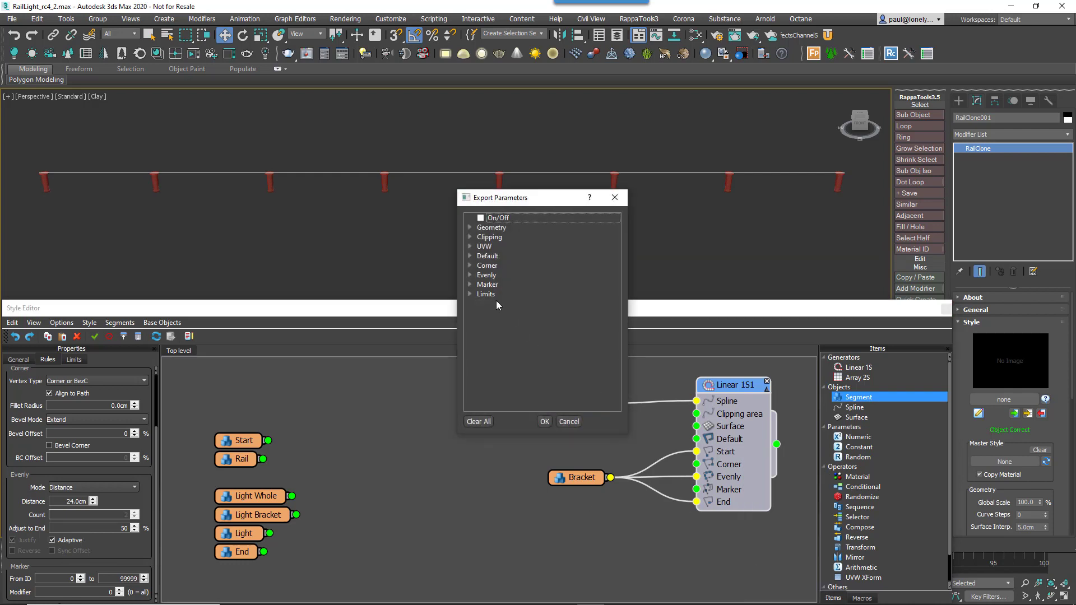
click(472, 275)
click(492, 294)
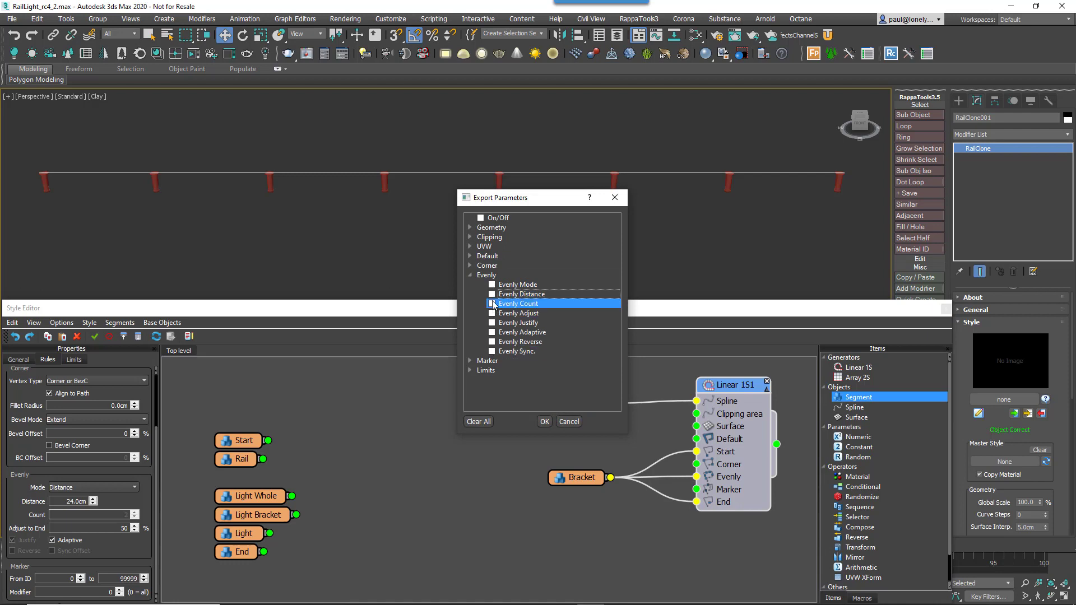
click(542, 421)
Step: Add a Numeric parameter wired to the generator's Evenly Distance input and set its type to Scene Units
drag(858, 436, 696, 519)
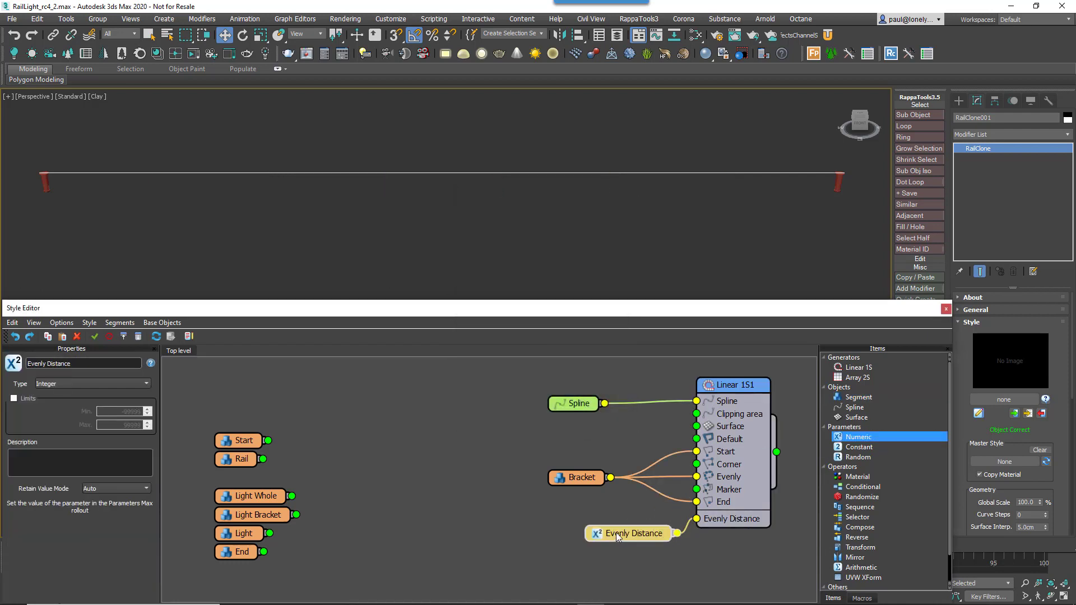
click(116, 383)
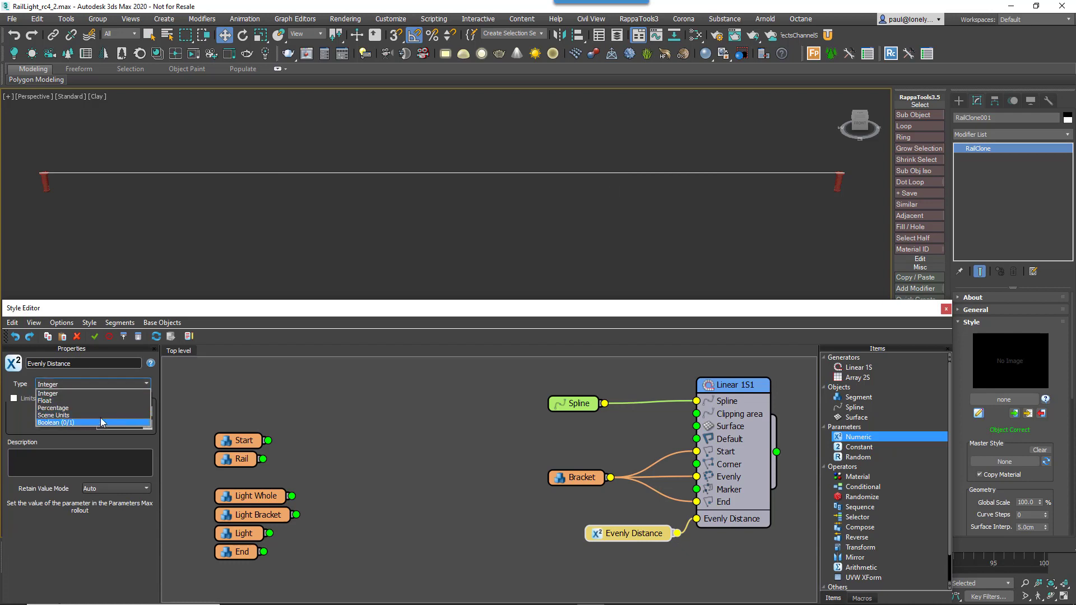
click(113, 418)
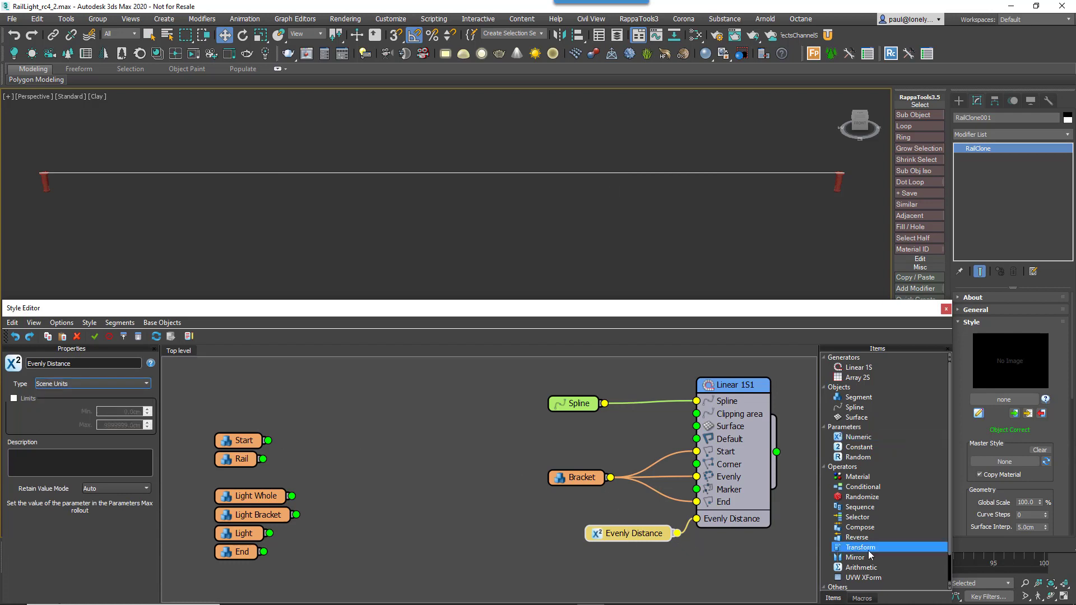
Step: Set the RailClone object's Evenly Distance parameter to about 30.9 cm
click(984, 344)
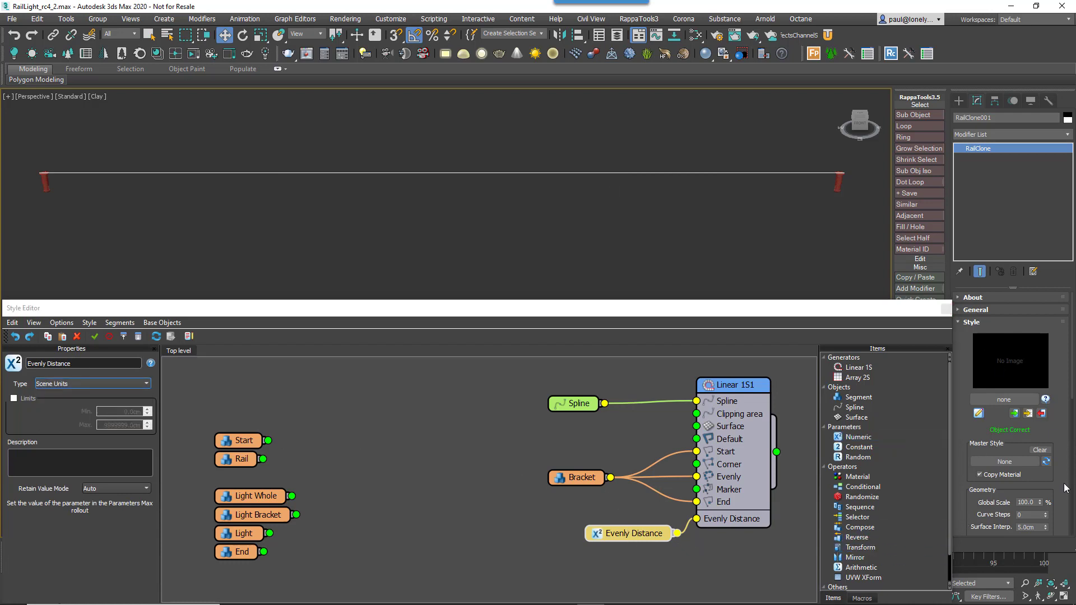
scroll(1053, 457, down, 3)
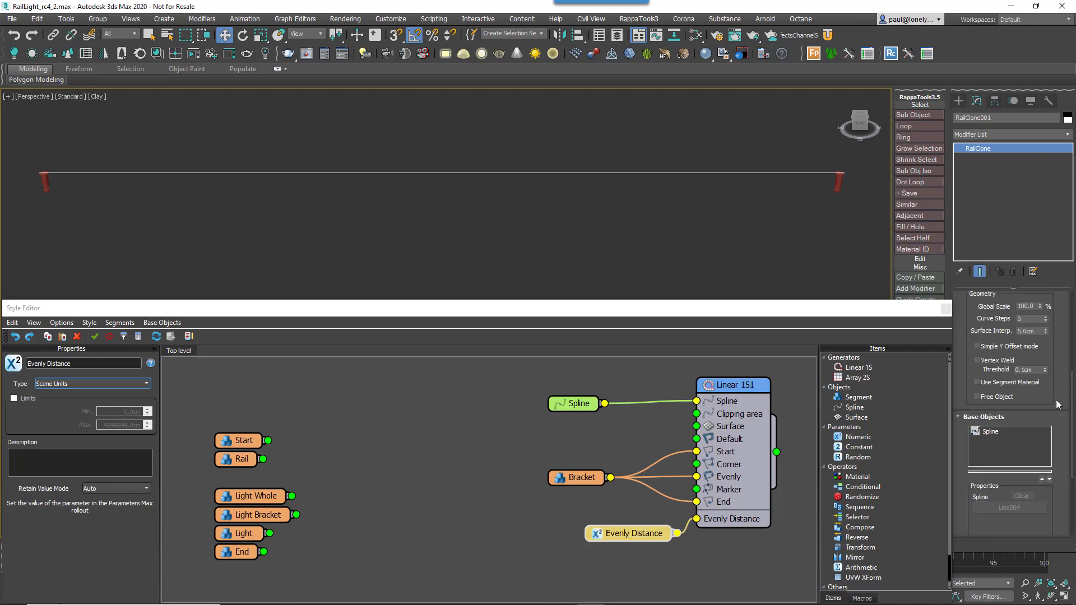
scroll(1061, 429, down, 3)
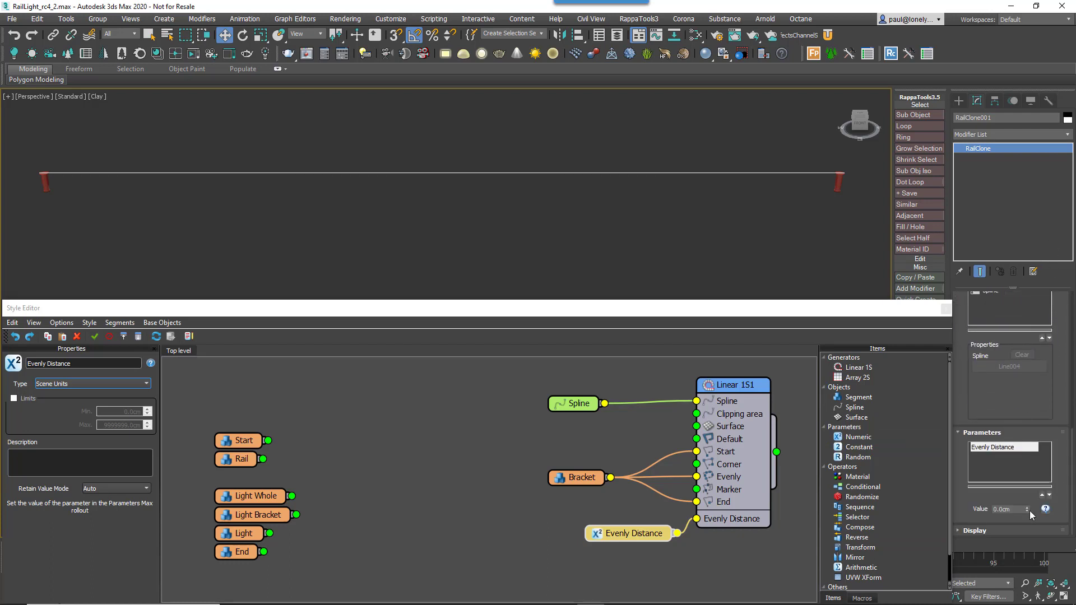
drag(1027, 510, 1011, 176)
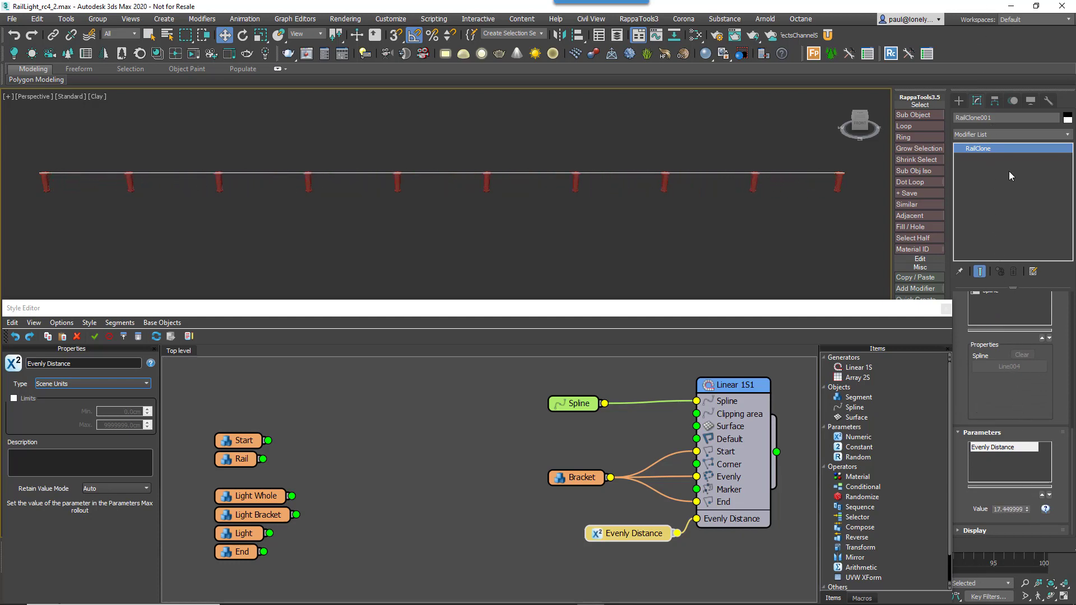
drag(1030, 511, 1032, 470)
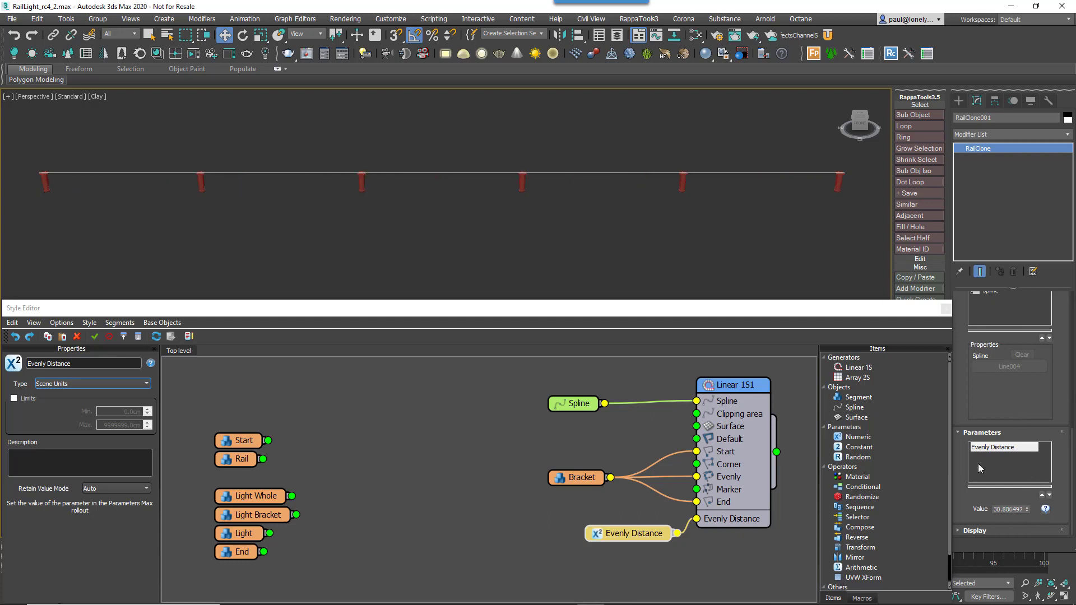
Step: Place the Rail segment above Bracket in the graph and wire it to the generator's Default input
drag(237, 463, 697, 438)
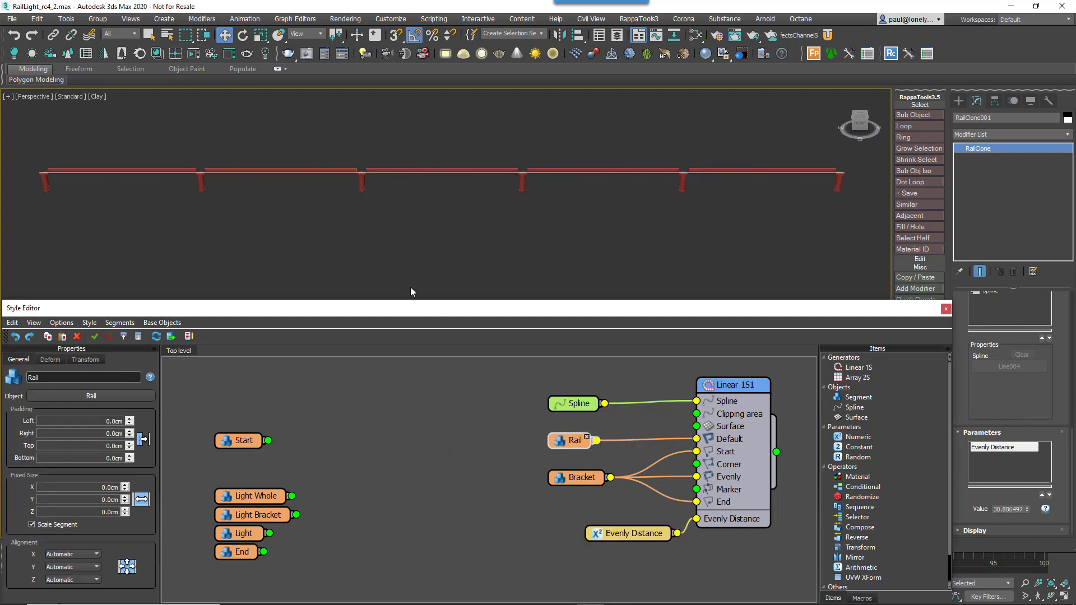
scroll(394, 192, up, 5)
middle_drag(394, 191, 440, 257)
scroll(392, 202, down, 4)
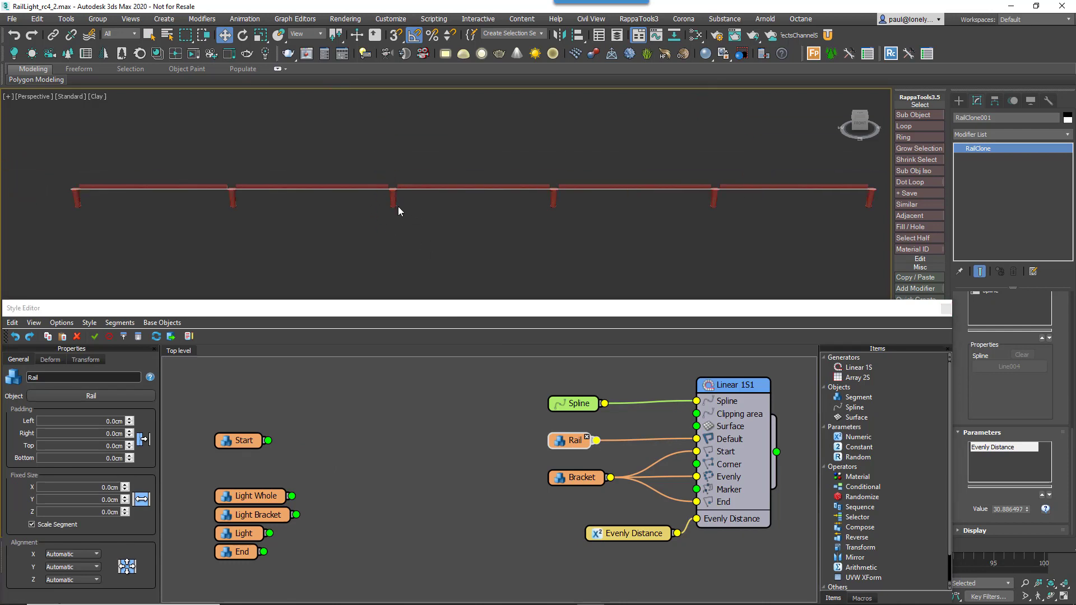
middle_drag(397, 209, 363, 209)
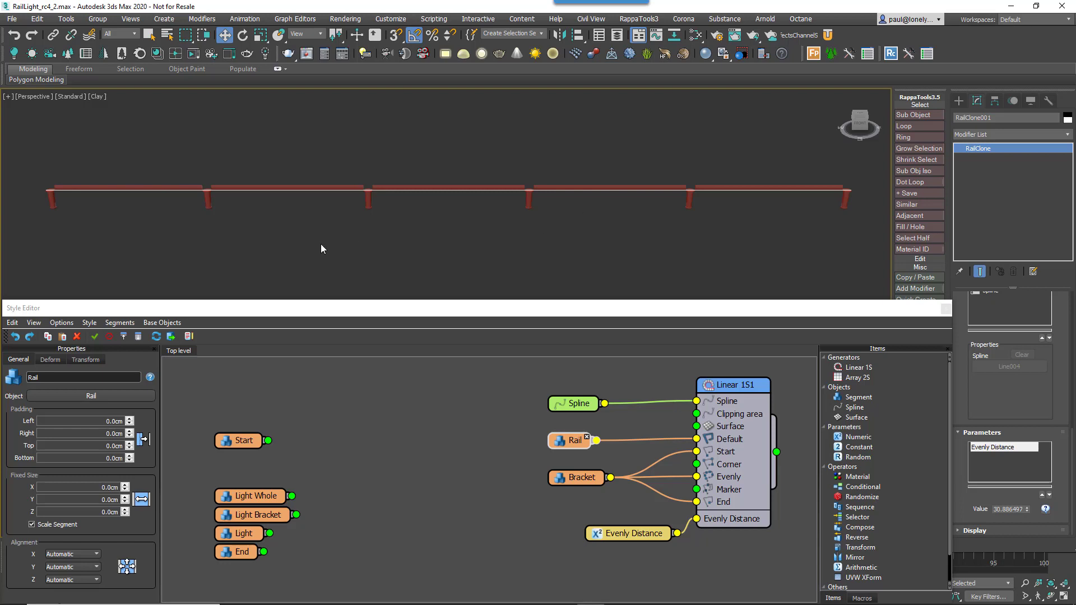
Step: Set the Rail segment's Z alignment to Pivot
click(72, 579)
click(79, 565)
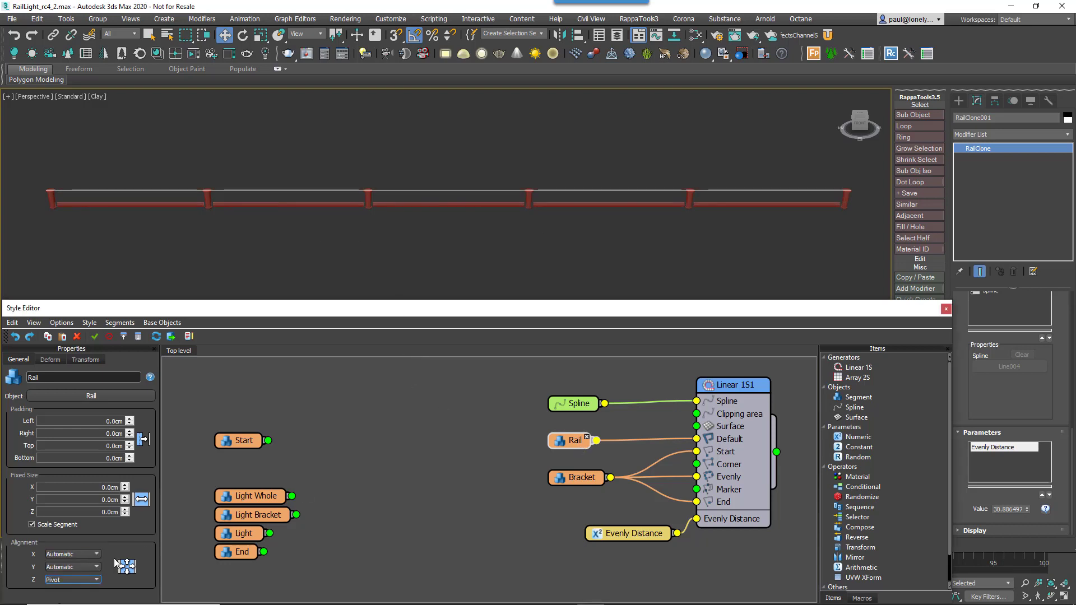
scroll(343, 187, up, 4)
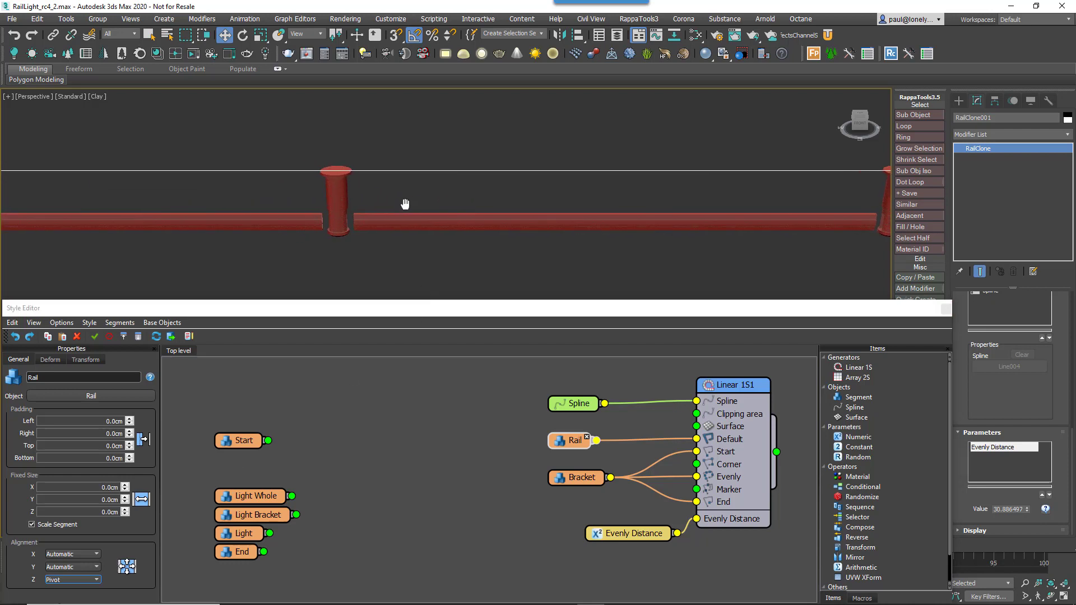
middle_drag(339, 198, 403, 194)
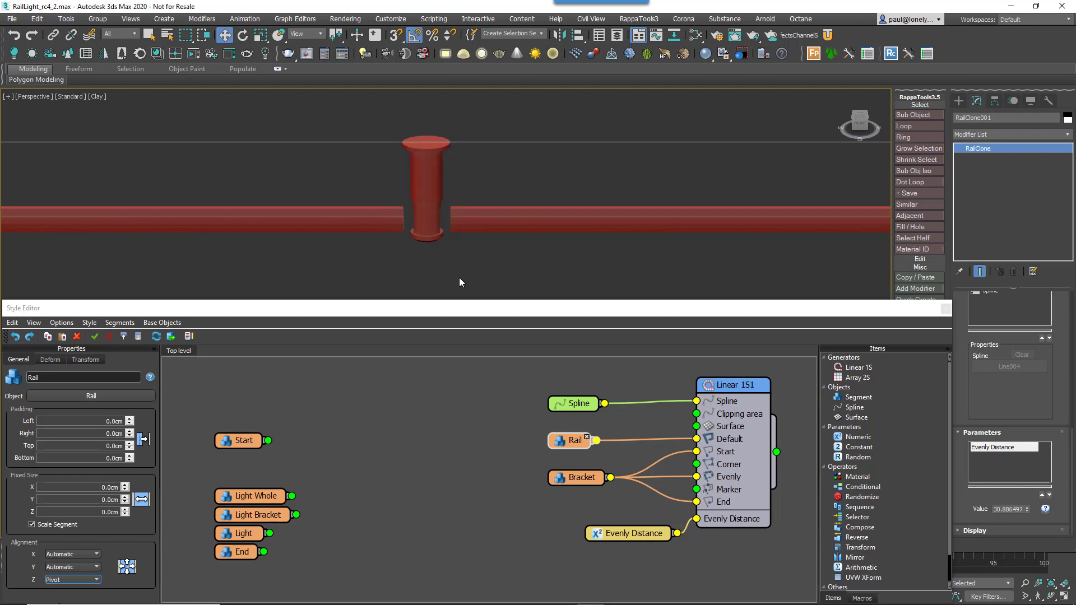
Step: Set the Bracket segment's fixed X size to 0.01 cm and disable Scale Segment to close the gaps in the rail
click(493, 387)
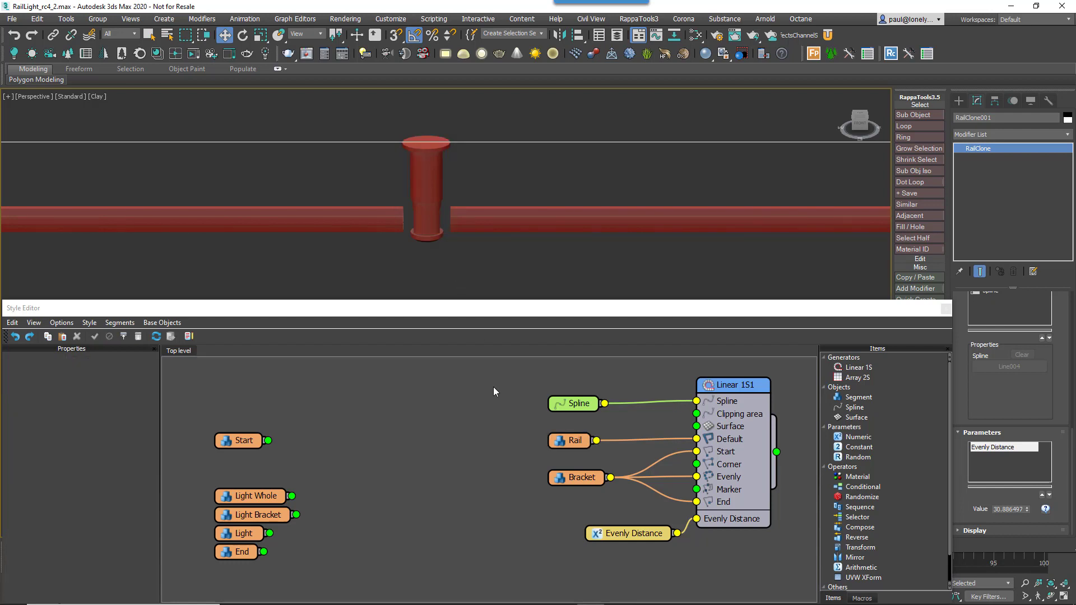
click(564, 440)
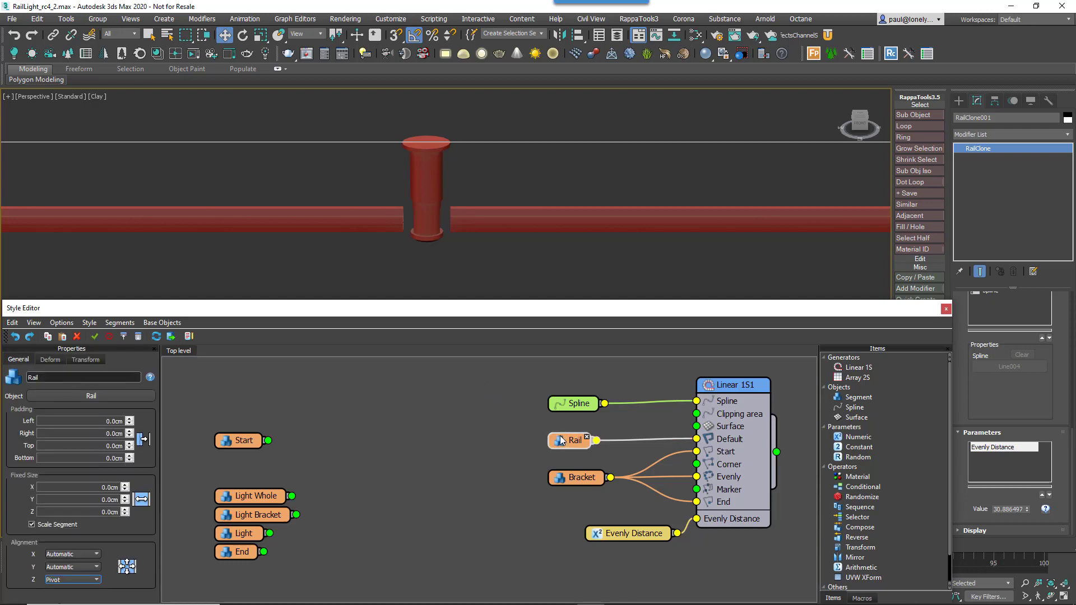
click(576, 482)
click(29, 362)
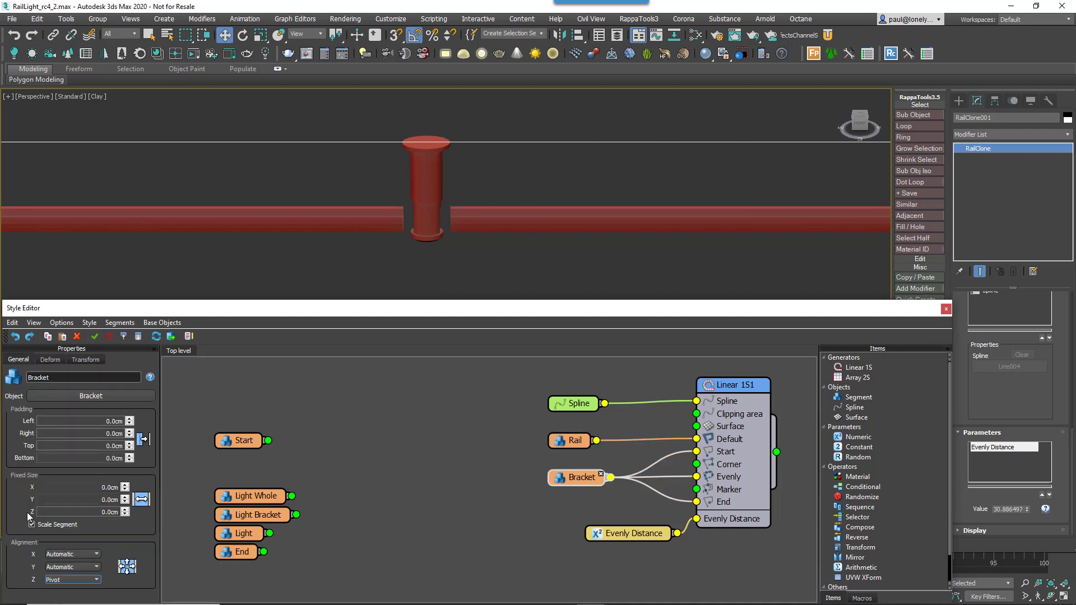
text(0.1)
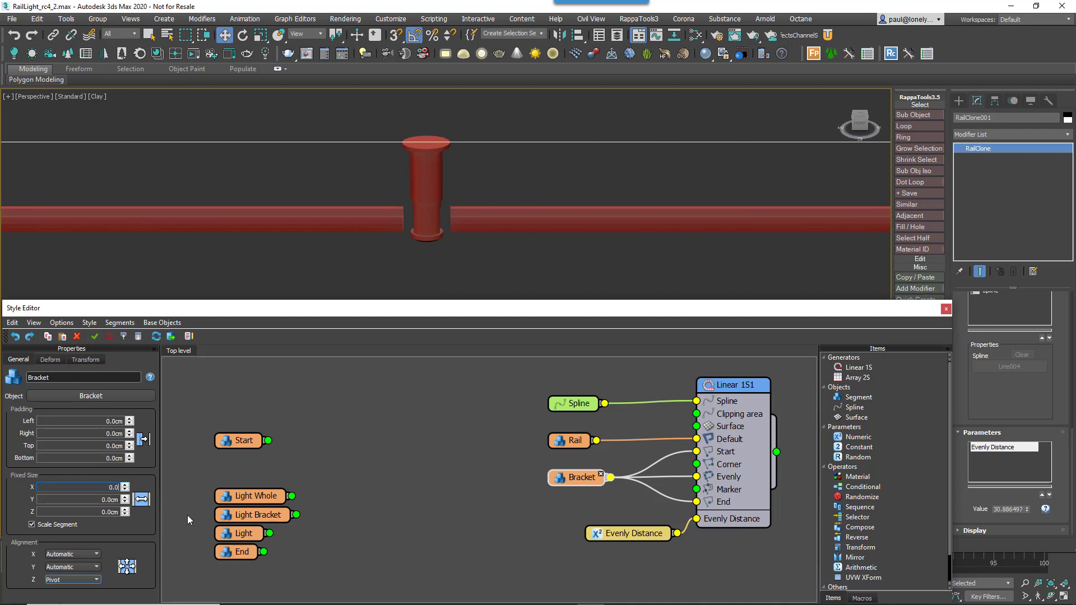
key(Return)
alt+middle_drag(558, 172, 504, 223)
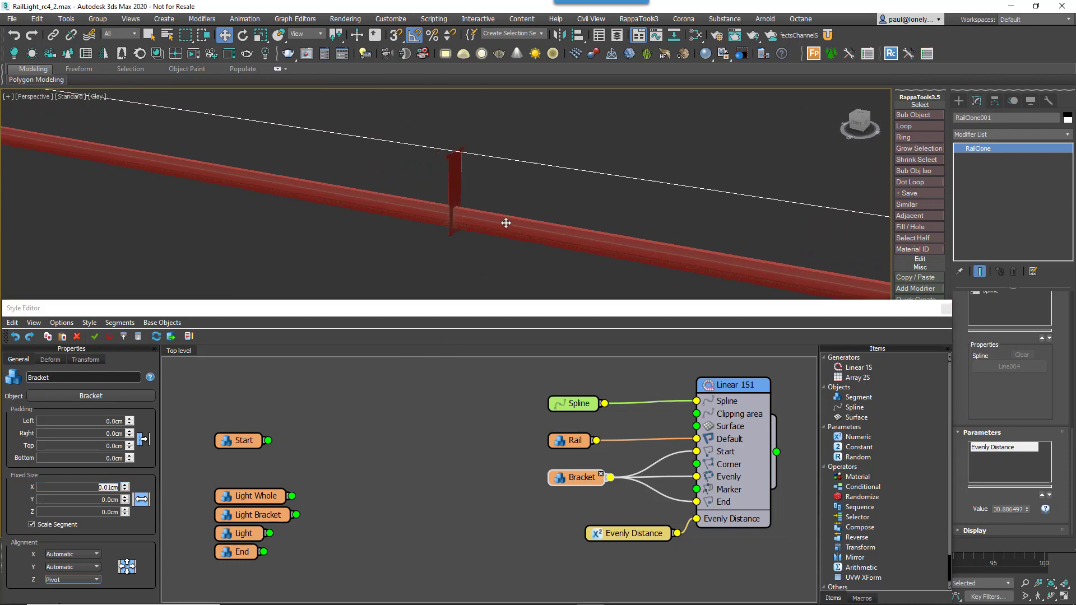
click(31, 525)
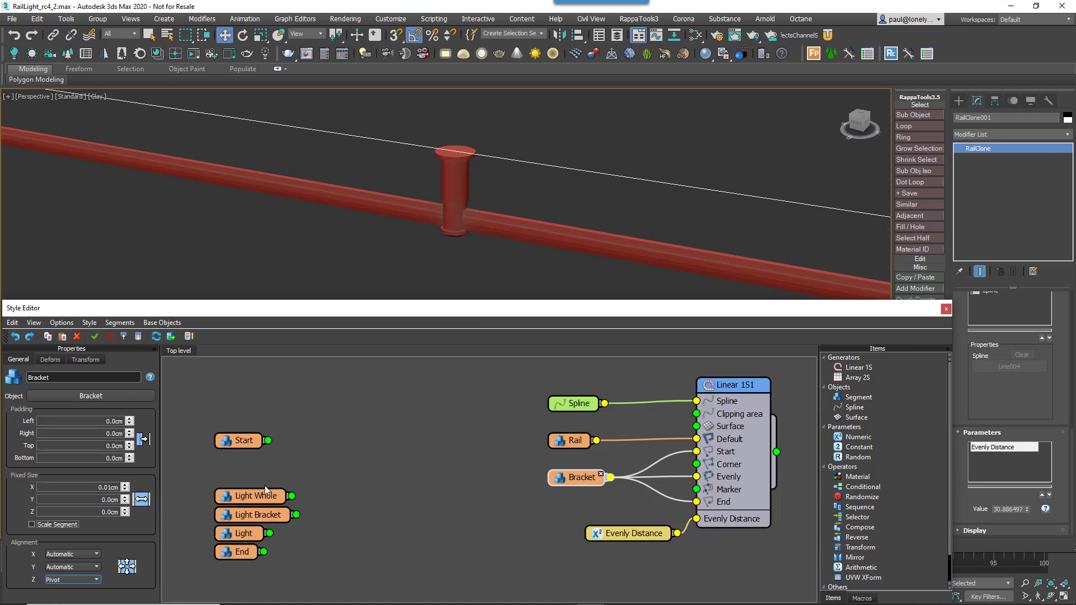
Step: Place the Light Whole segment in the graph below Rail and set its X, Y and Z alignment to Pivot
drag(259, 495, 440, 459)
click(50, 359)
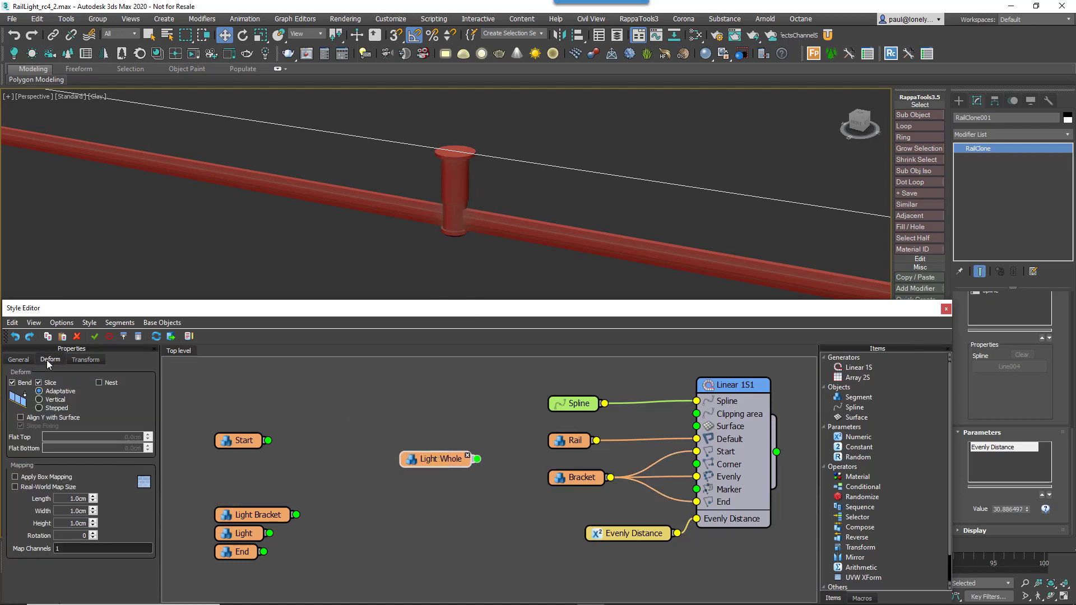
click(19, 360)
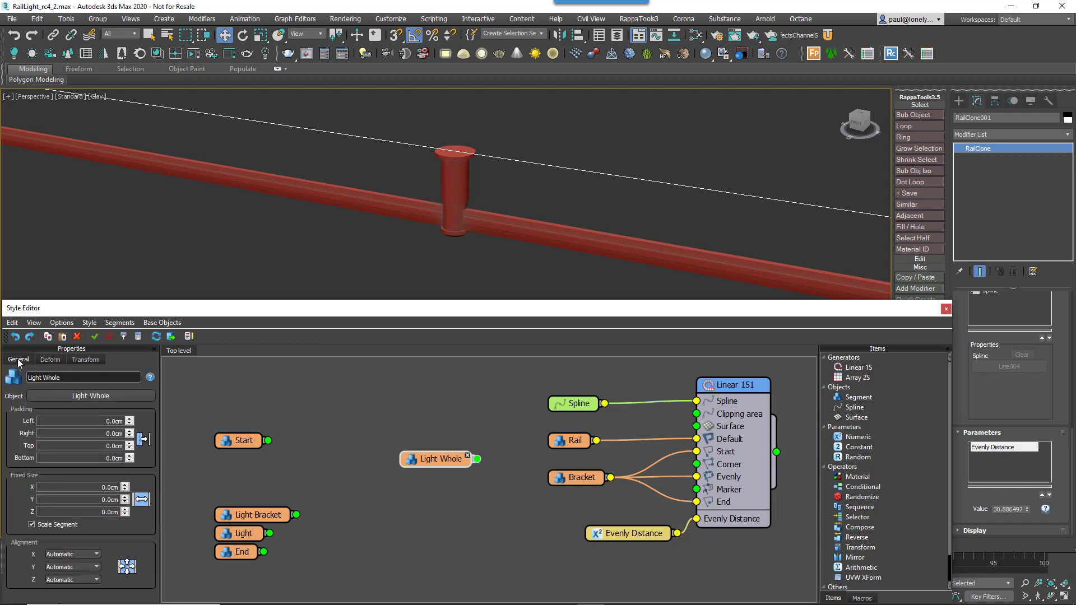
click(73, 554)
click(73, 563)
click(71, 568)
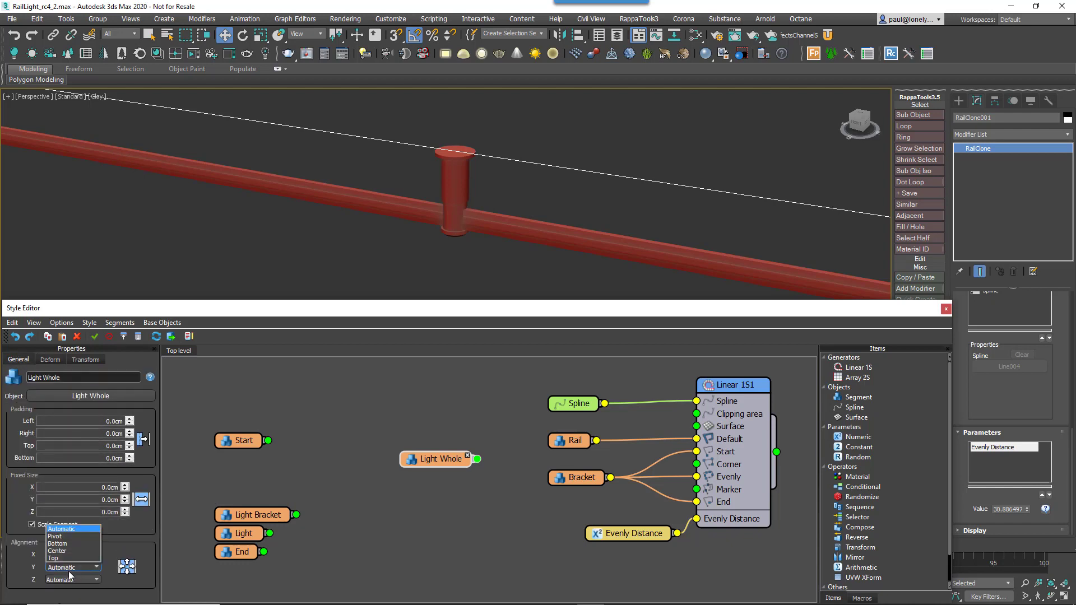
click(56, 536)
click(72, 580)
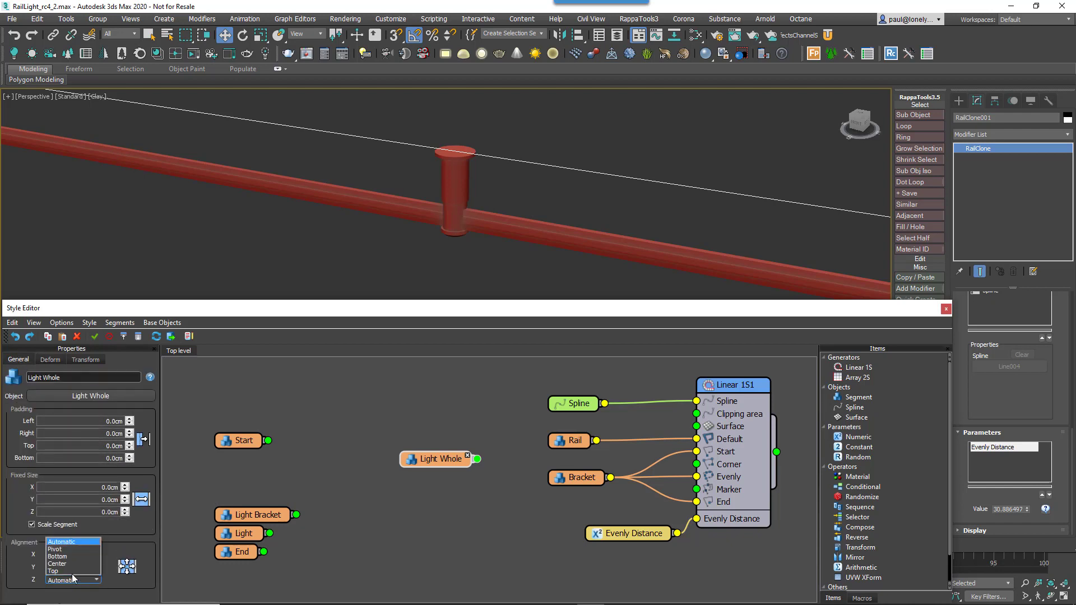
click(68, 549)
Step: Insert a Sequence operator between the Rail segment and the generator's Default input, and wire Light Whole into its second input
drag(556, 443, 416, 440)
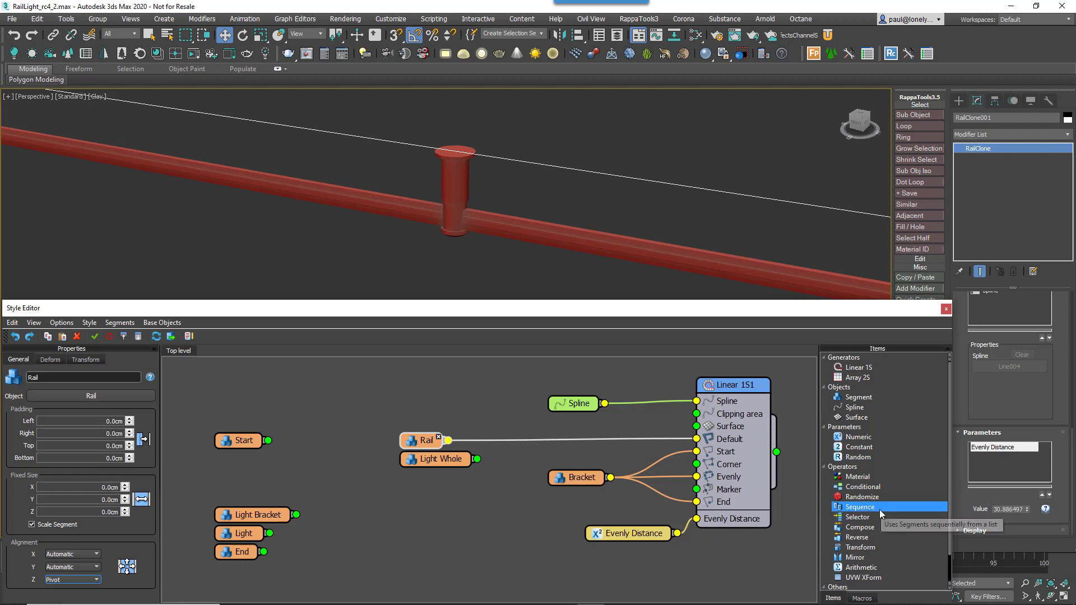
drag(879, 509, 563, 427)
scroll(455, 222, down, 8)
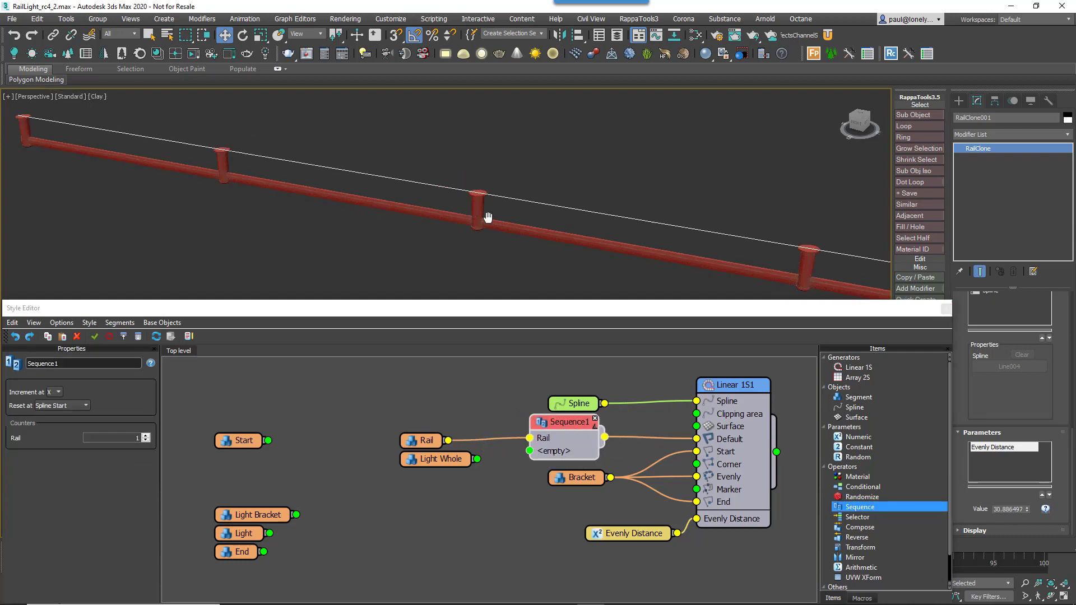
click(476, 460)
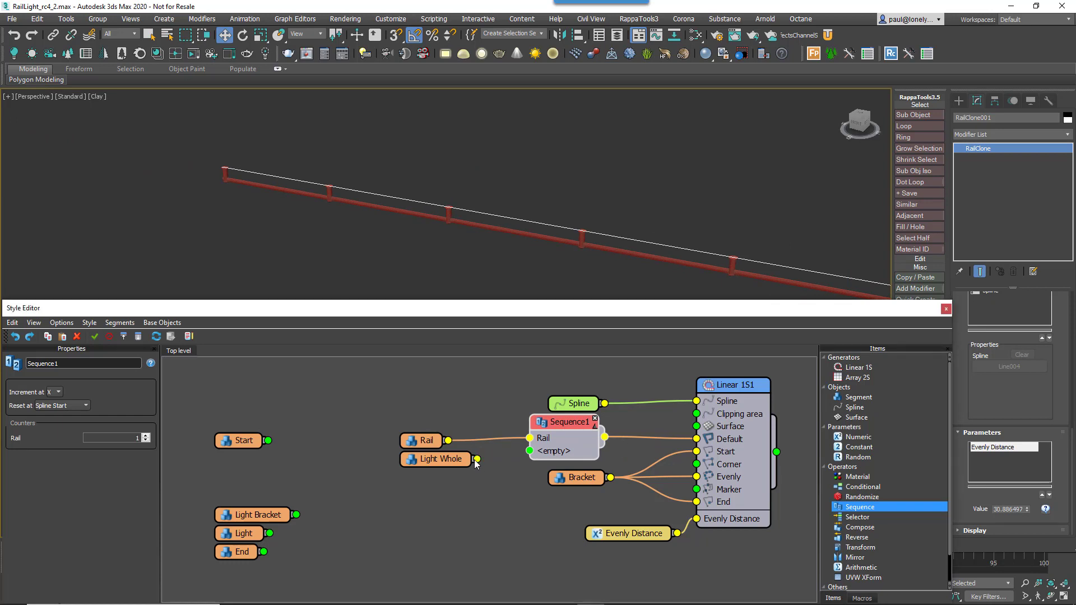
drag(478, 461, 531, 453)
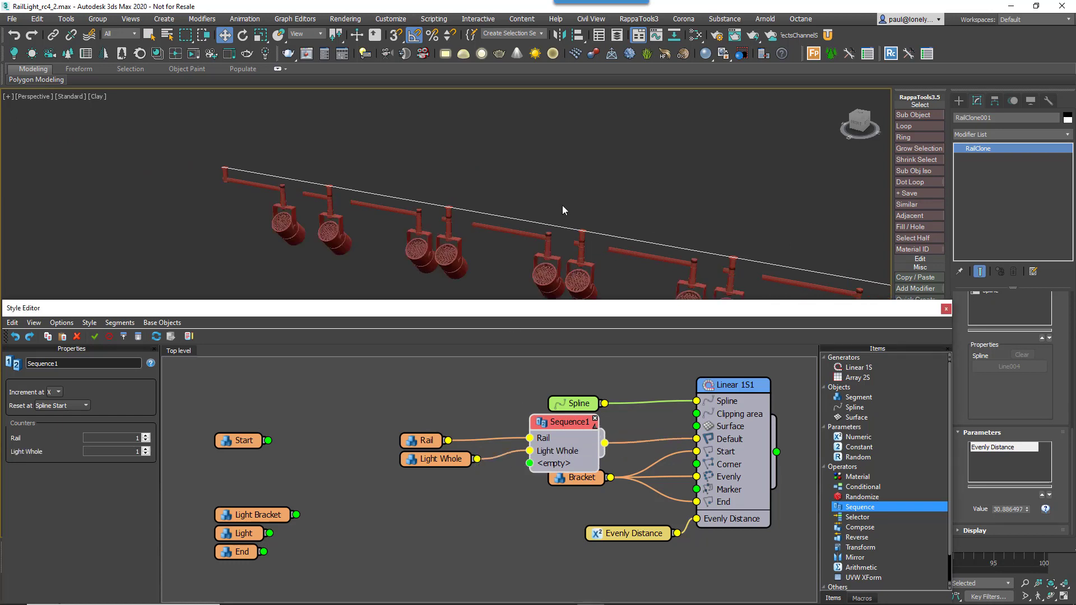
middle_drag(563, 206, 516, 172)
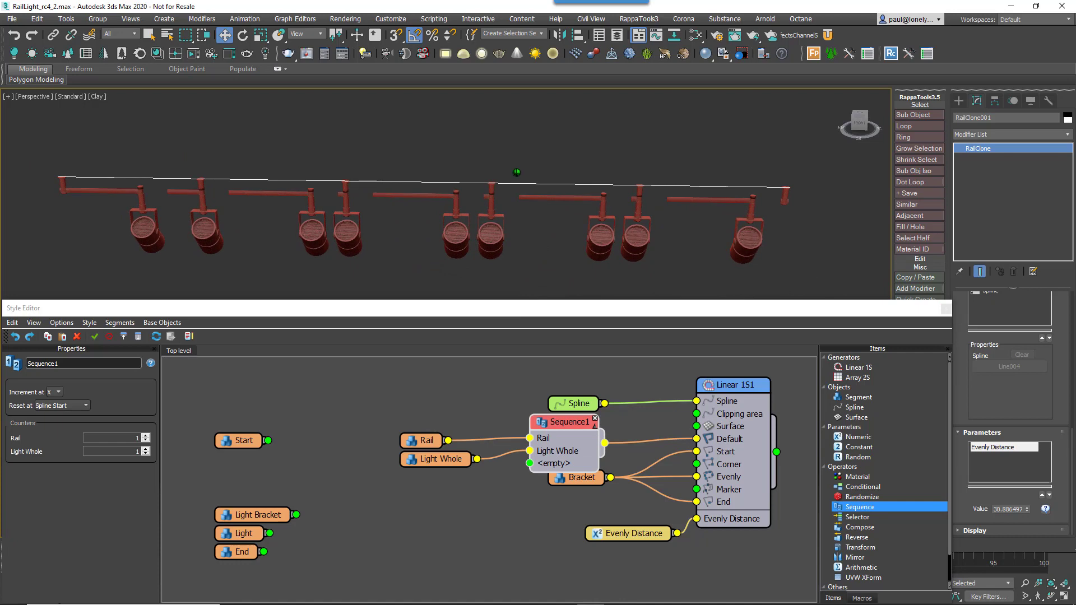
scroll(516, 172, up, 1)
Step: Tidy the Spline and Sequence nodes upward and set the Sequence to reset at Spline Section
drag(570, 408, 576, 388)
drag(556, 432, 553, 413)
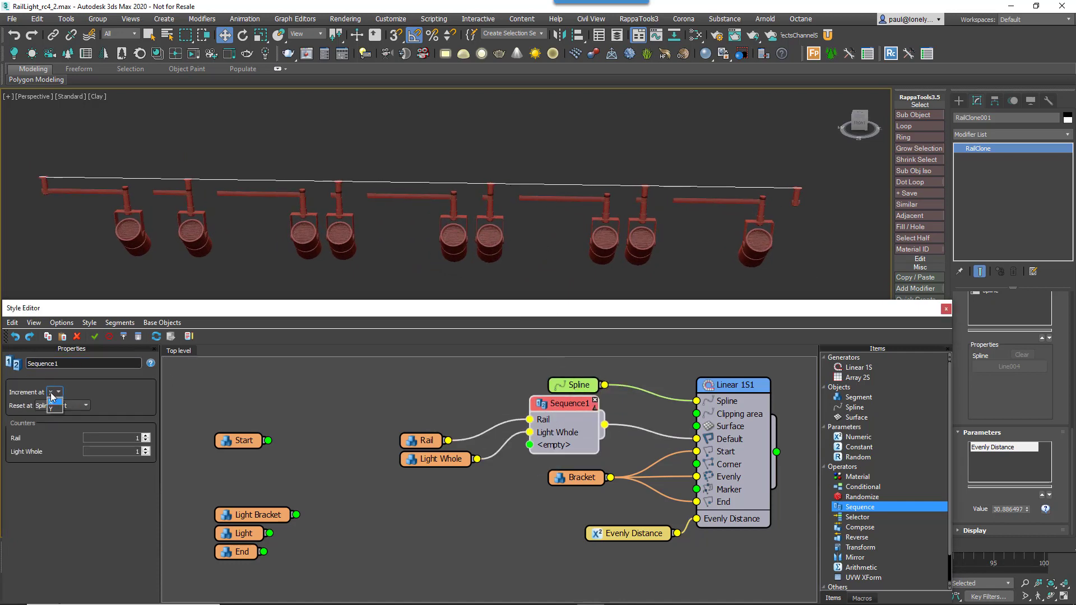
click(51, 405)
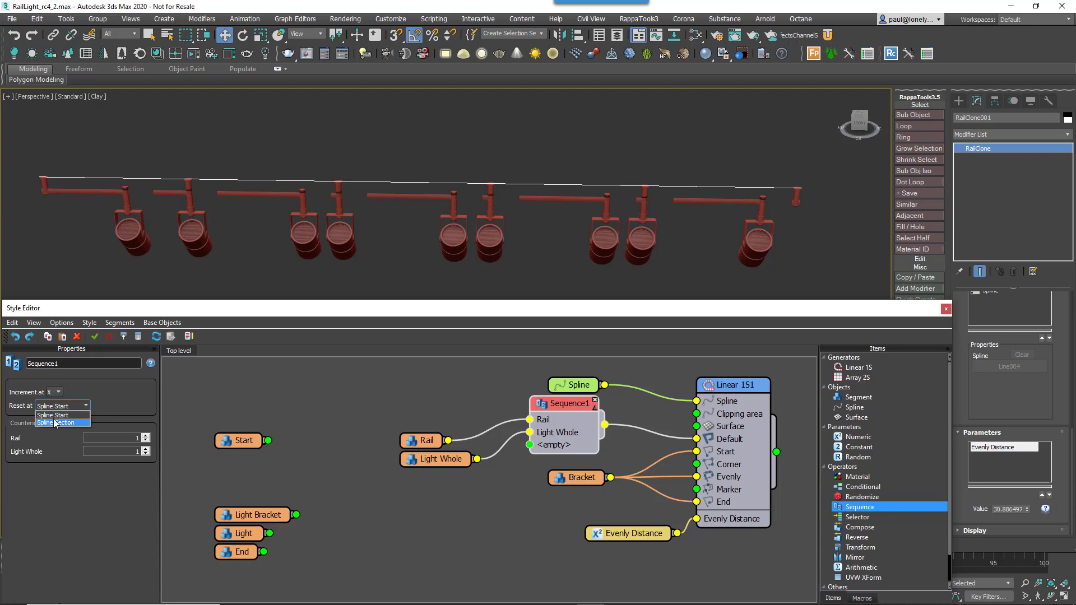
click(68, 423)
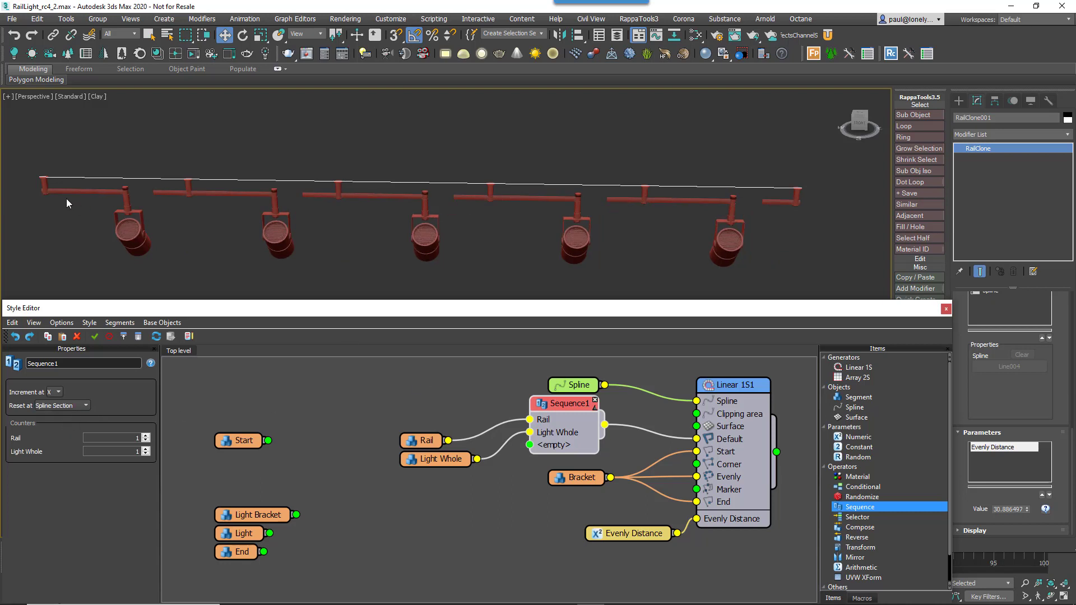
alt+middle_drag(113, 204, 123, 195)
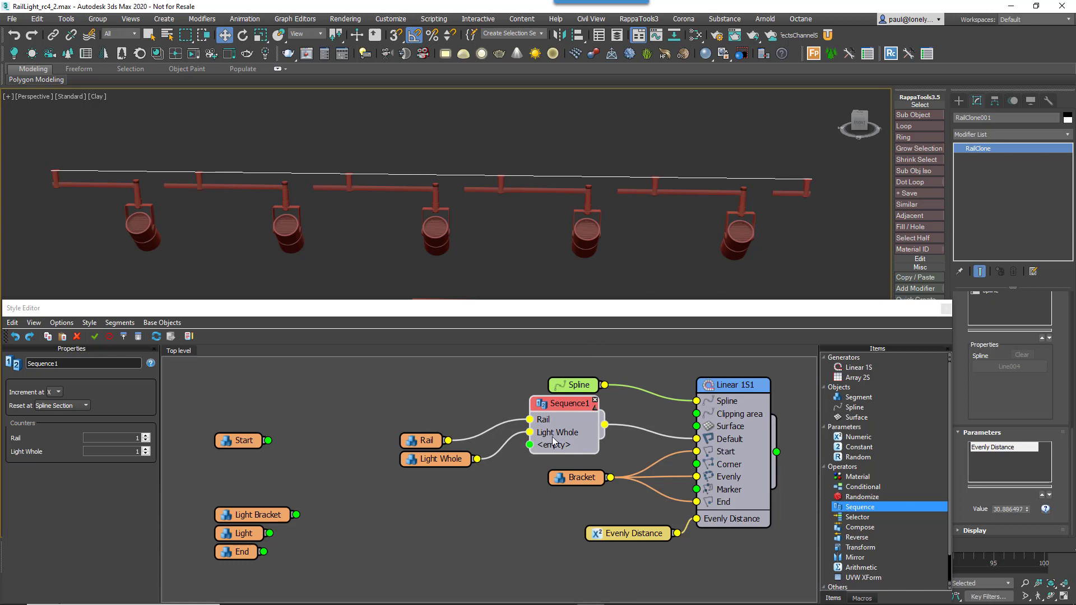
Step: Set the Light Whole segment's fixed X size to 0.01 cm and disable Scale Segment, after moving it and Rail up
drag(449, 487, 408, 431)
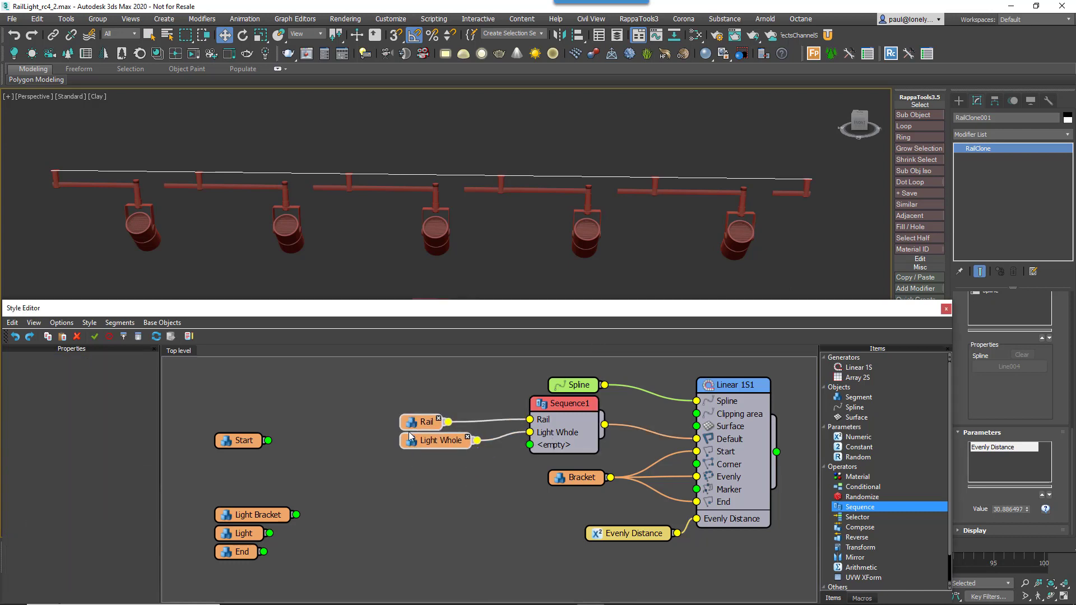
click(408, 431)
click(425, 446)
click(94, 487)
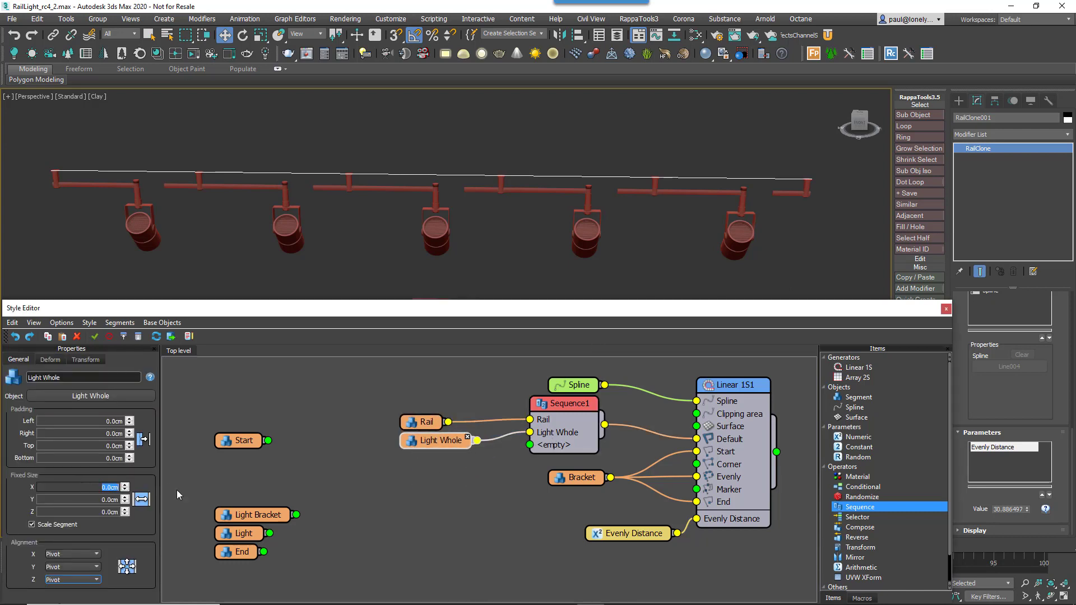
text(1)
key(Return)
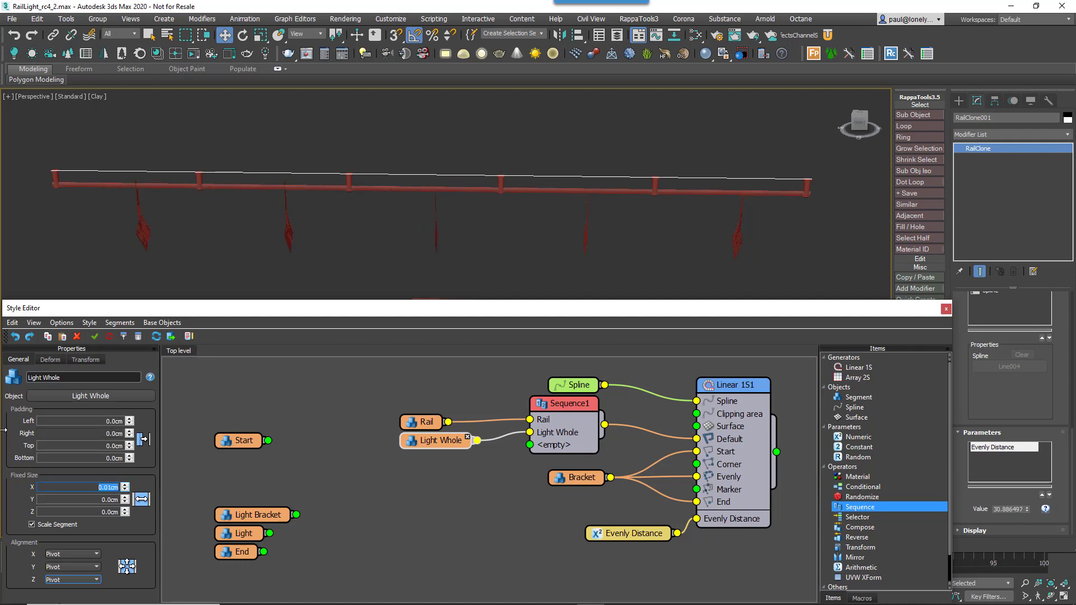
click(40, 525)
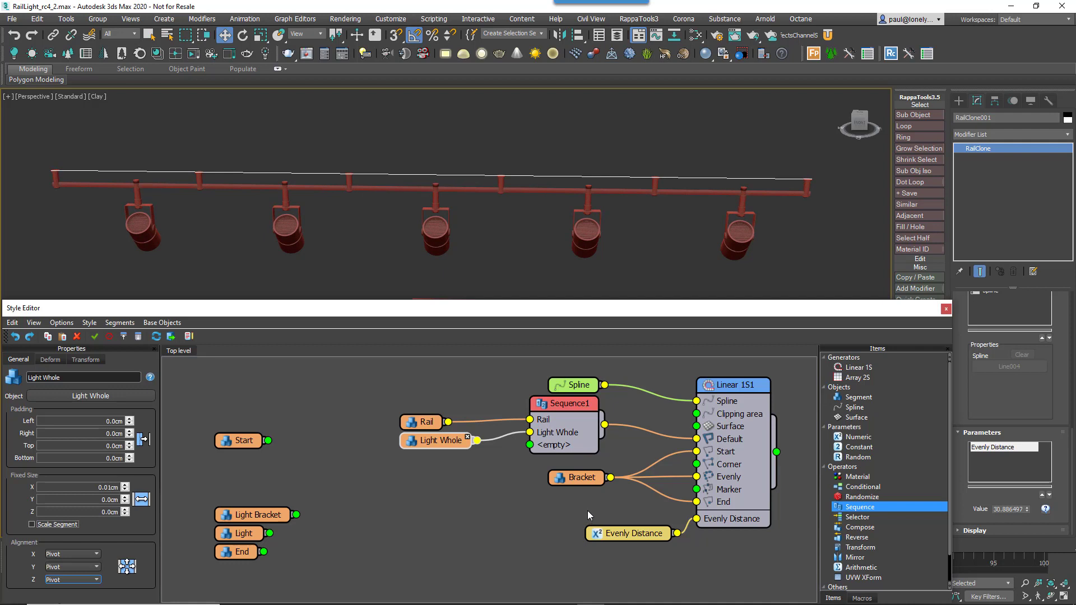
Step: Increase the RailClone object's Evenly Distance parameter to about 37.1 cm
mouse_move(1027, 509)
mouse_down()
mouse_move(1028, 521)
mouse_move(1027, 501)
mouse_up()
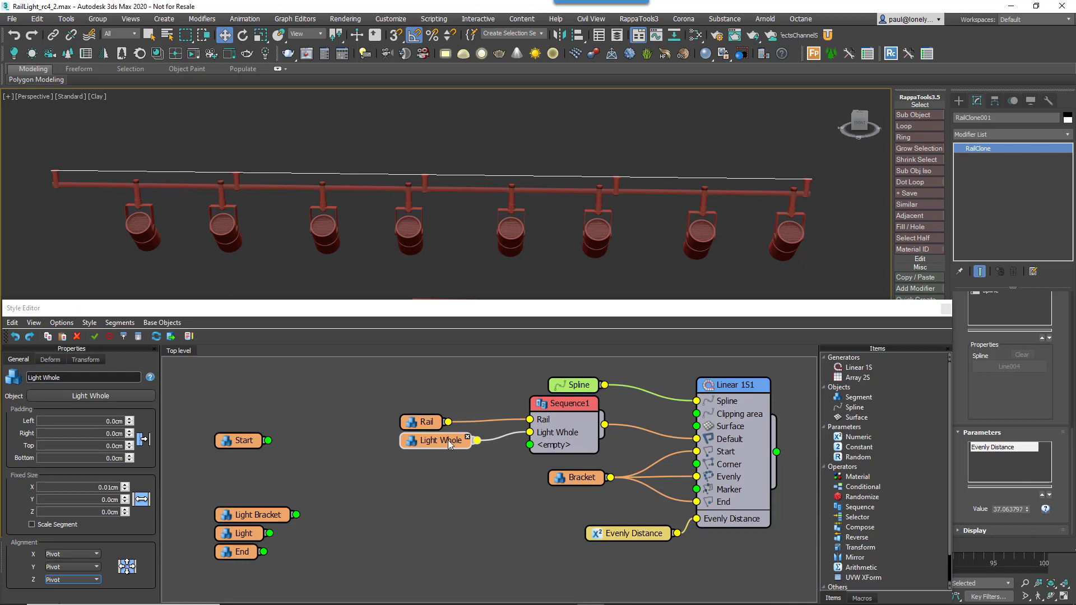
Step: Insert a Transform operator between the Rail segment and the Sequence, and enable its Fixed Size option
drag(425, 421, 329, 403)
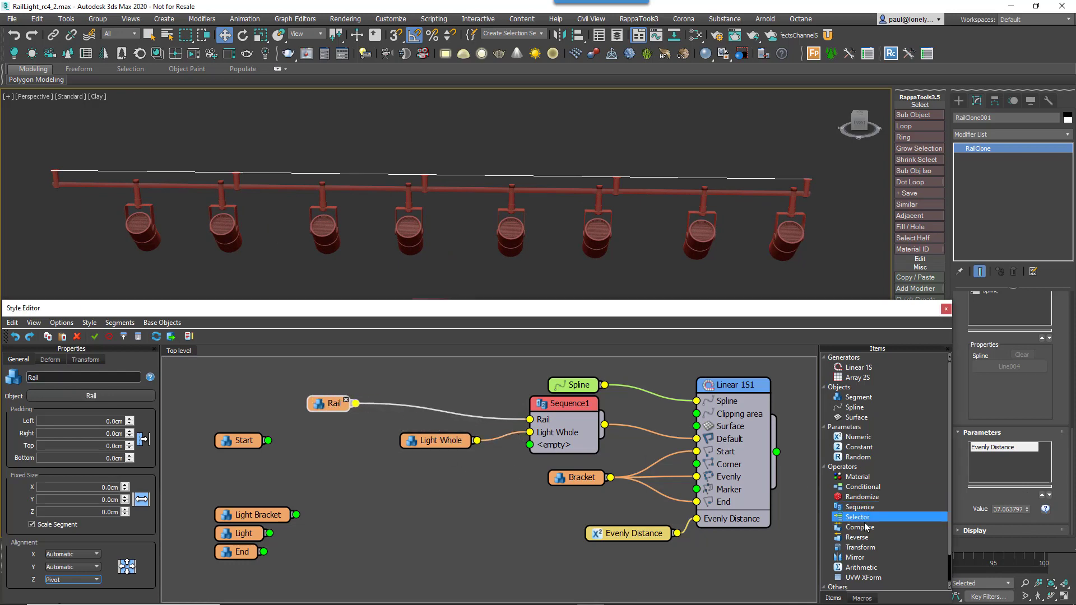
drag(860, 547, 442, 382)
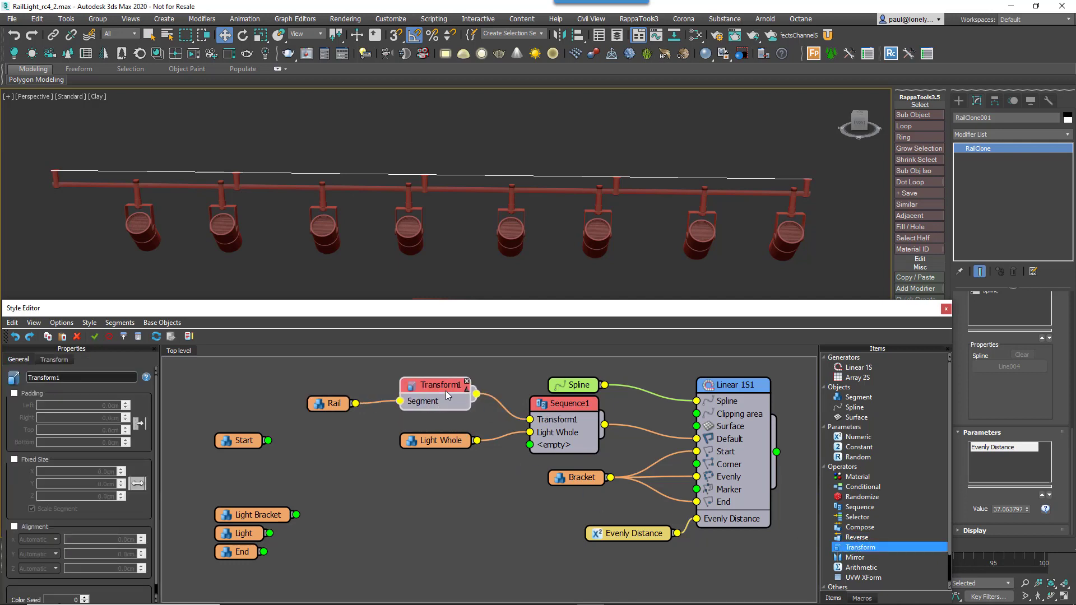
click(33, 459)
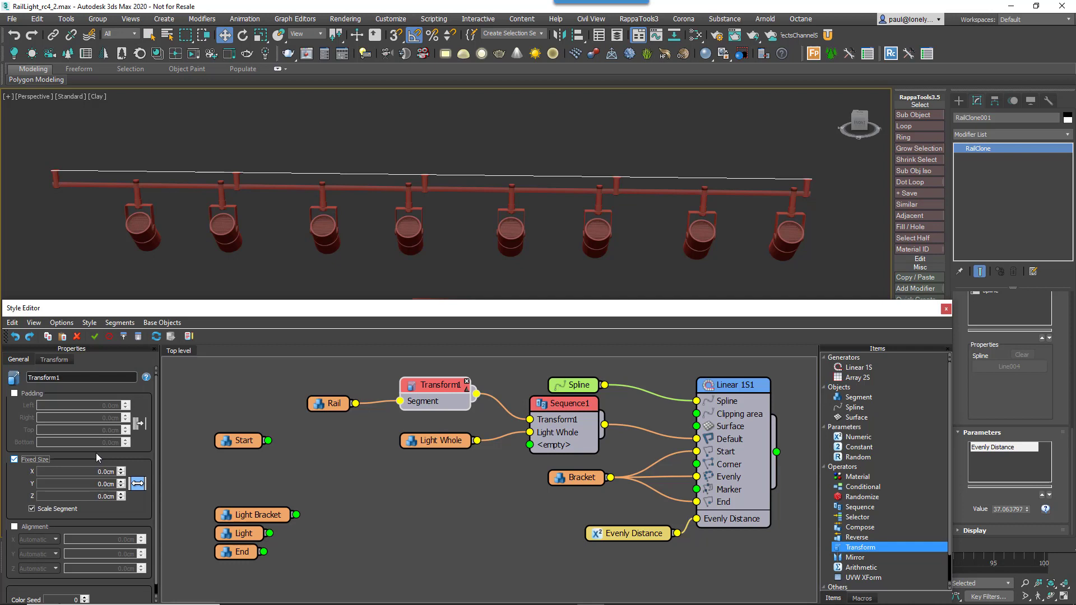
Step: Export the Transform operator's fixed size X parameter as an input on its node
right_click(435, 388)
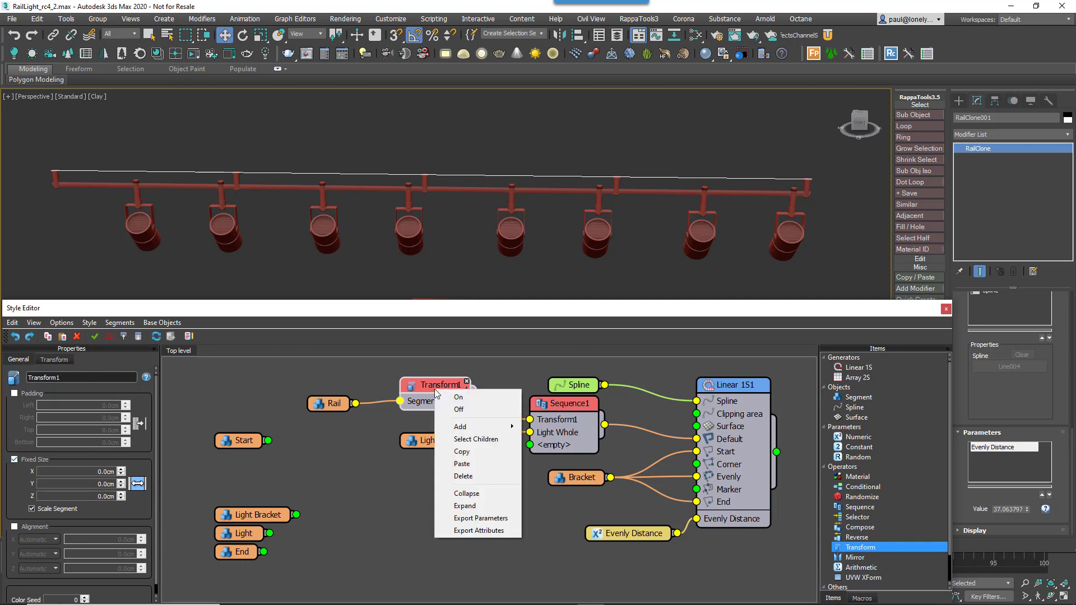
click(501, 518)
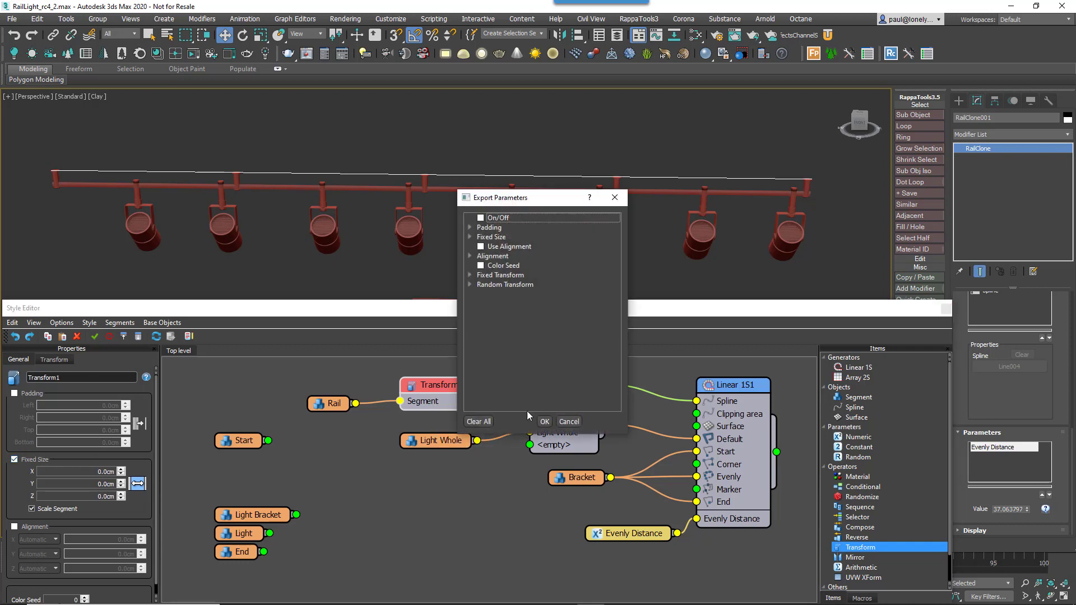
click(469, 237)
click(481, 255)
click(503, 265)
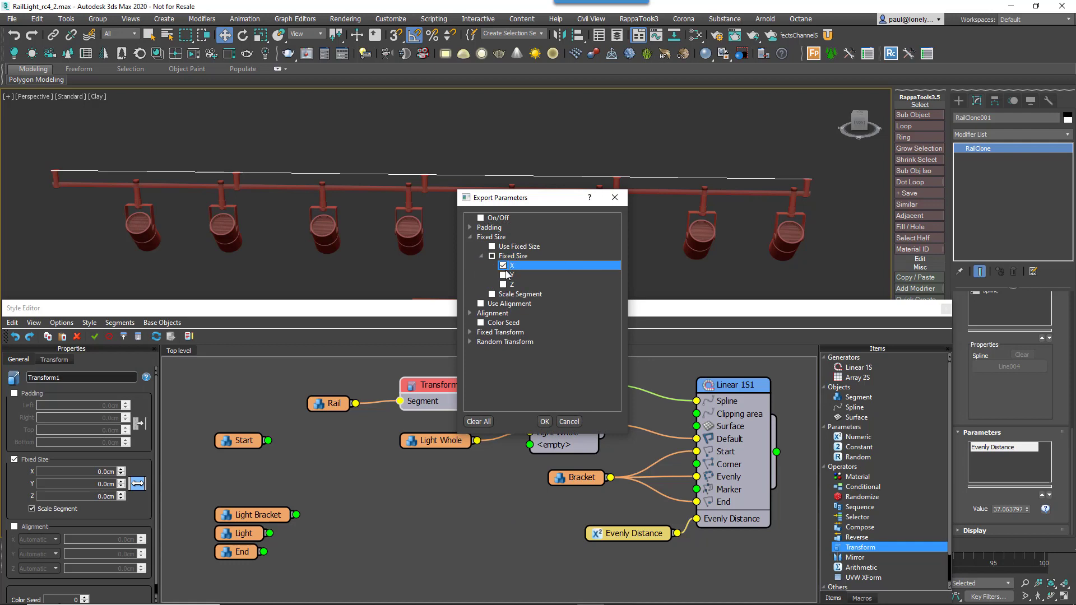
click(544, 422)
Step: Add a Random parameter node and wire it to the Transform operator's X Fixed Size input
click(878, 475)
click(858, 457)
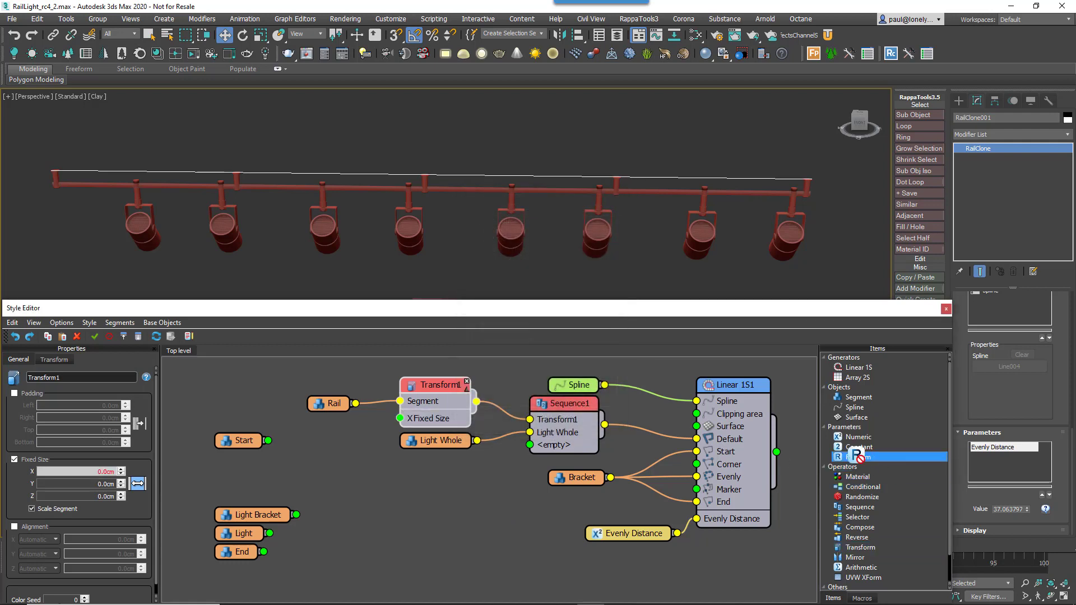
drag(853, 456, 402, 424)
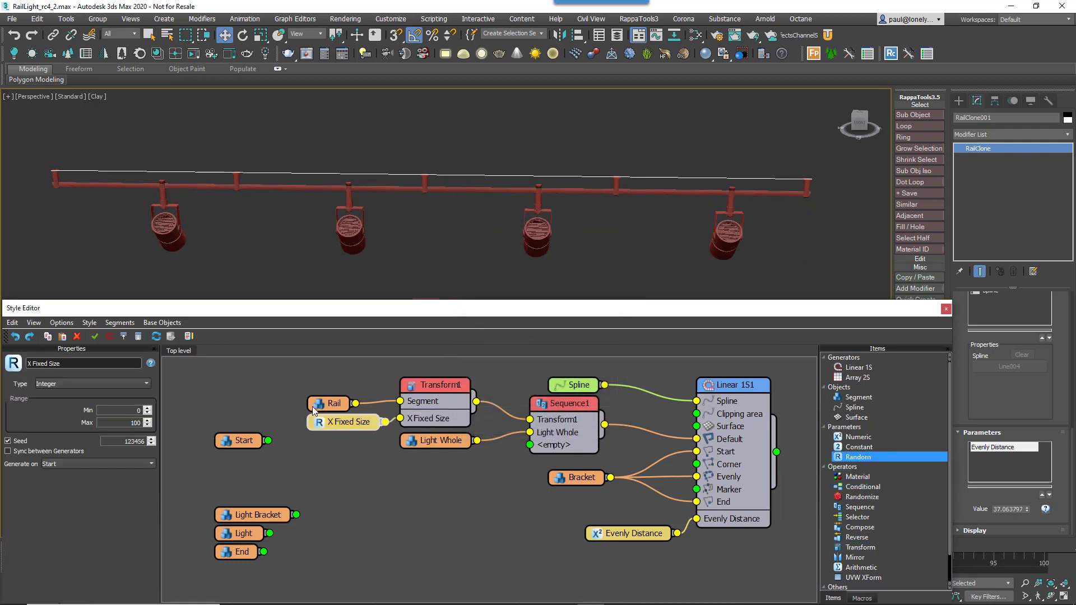
Step: Configure the Random node as Scene Units with a range of 10 to 25 cm, generated on each Segment
click(72, 385)
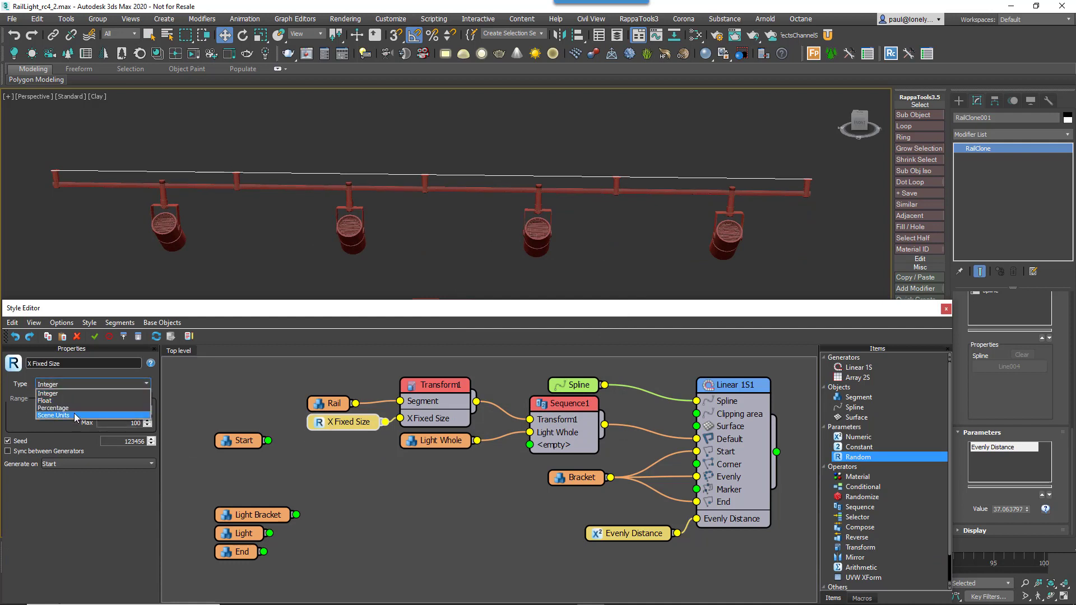
click(109, 408)
text(10)
key(Tab)
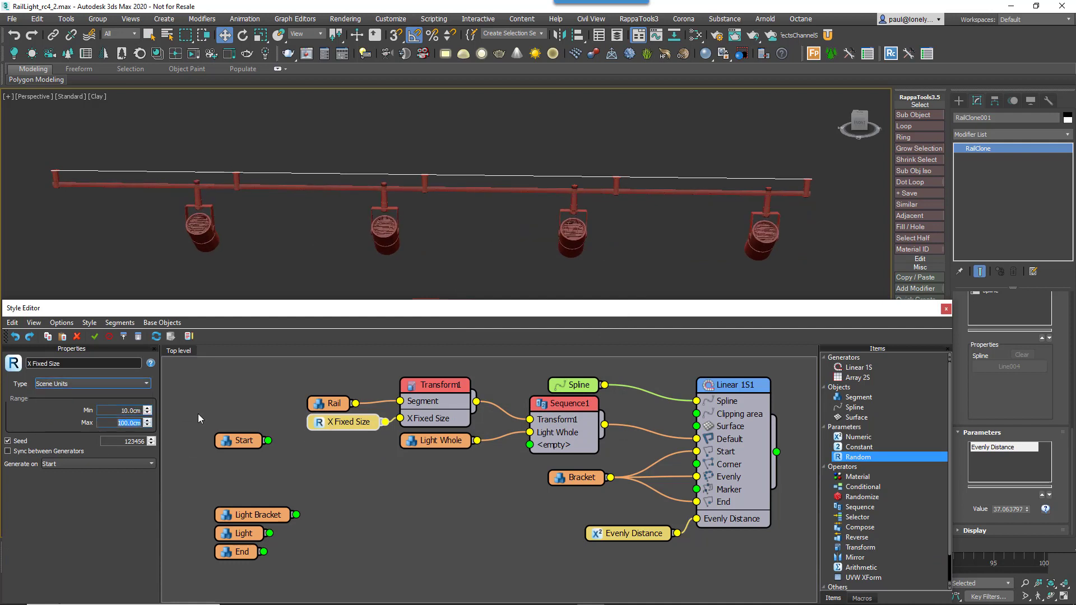
text(25)
key(Return)
click(91, 465)
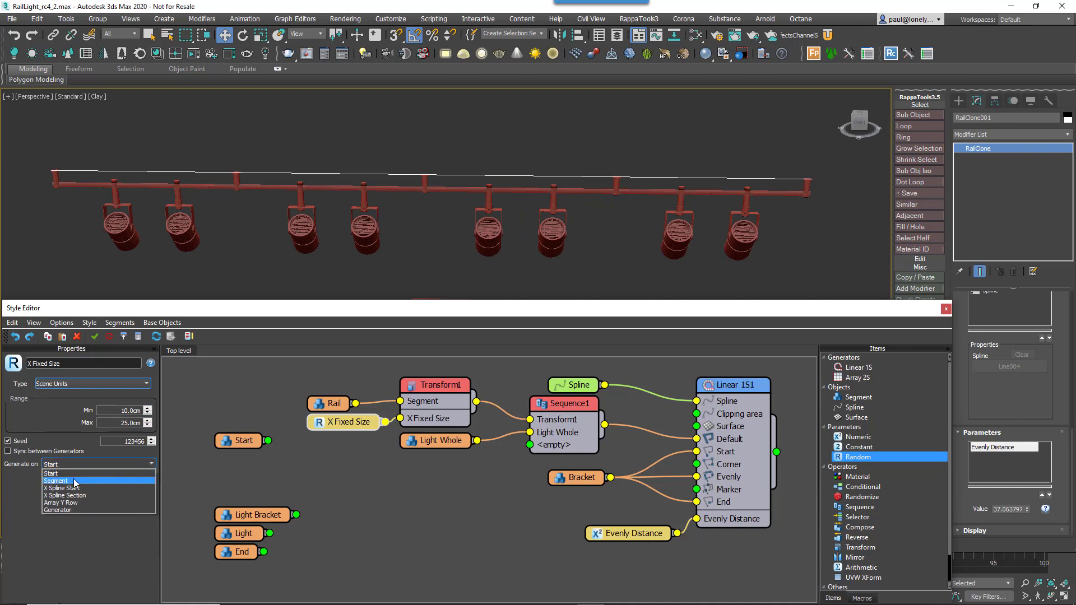
click(73, 478)
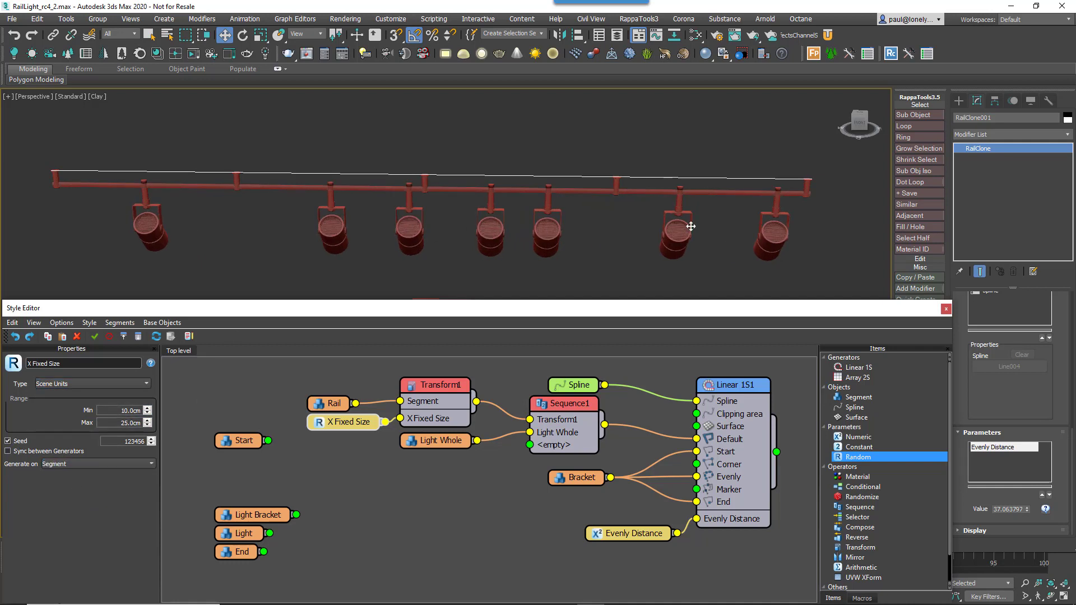
Step: Move the unused Start, Light Bracket, Light and End segments away to free space beside the Rail and Random nodes
middle_drag(241, 446, 285, 402)
click(288, 435)
drag(352, 567, 182, 514)
middle_drag(318, 466, 305, 522)
middle_drag(365, 490, 338, 487)
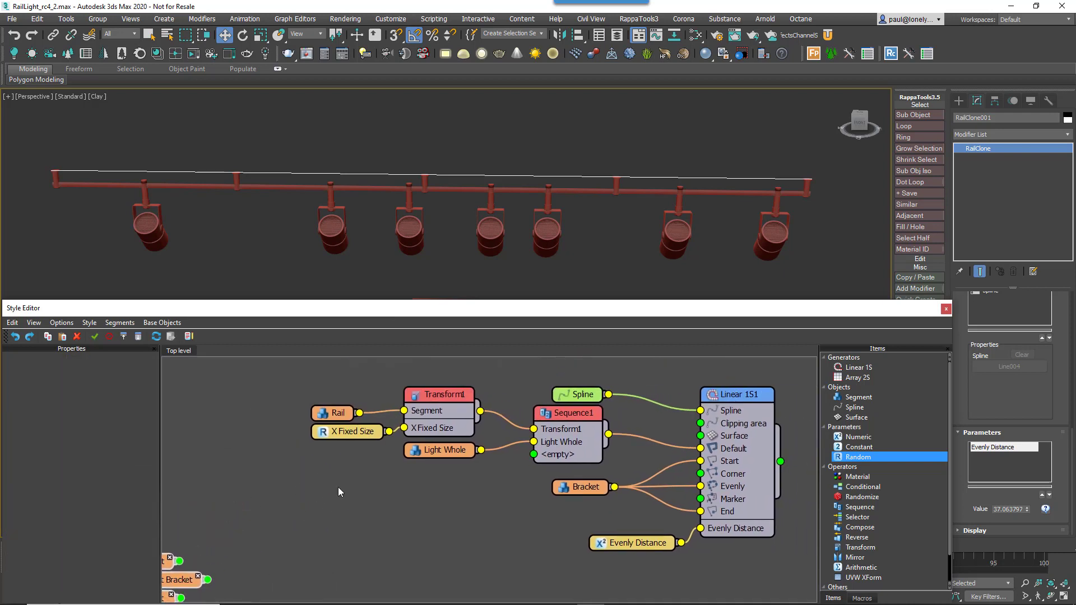
Step: Export the Random node's Min and Max scene units parameters as inputs
click(353, 437)
right_click(352, 439)
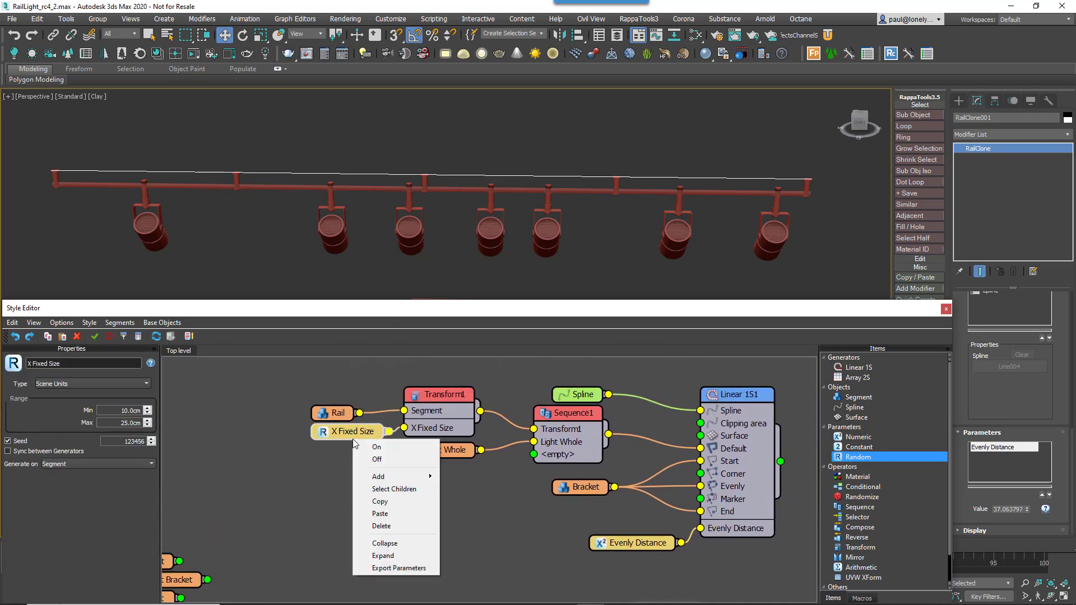
click(398, 567)
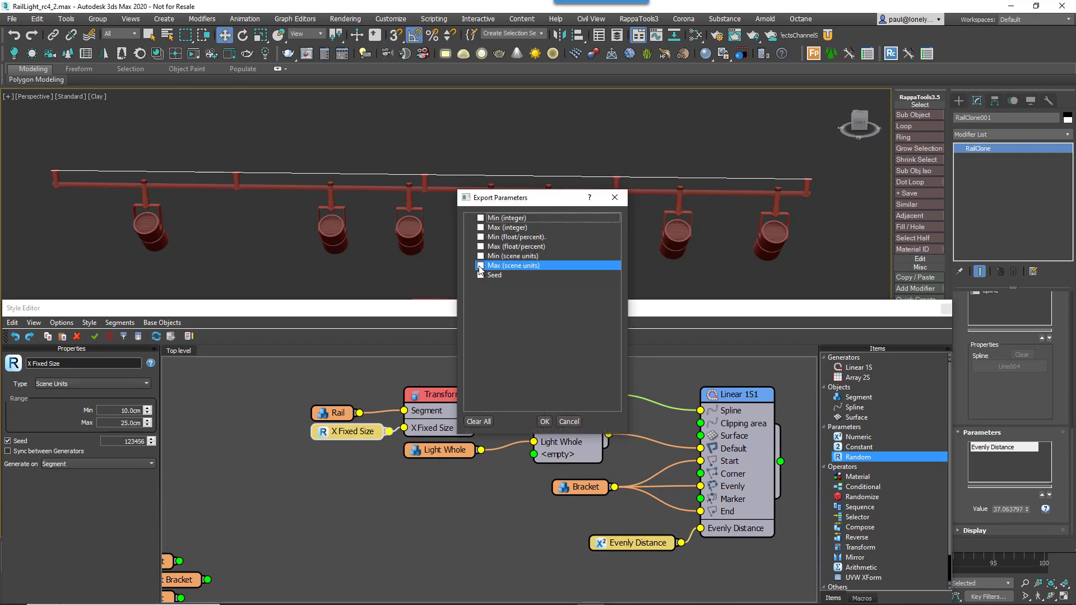
click(480, 257)
click(480, 265)
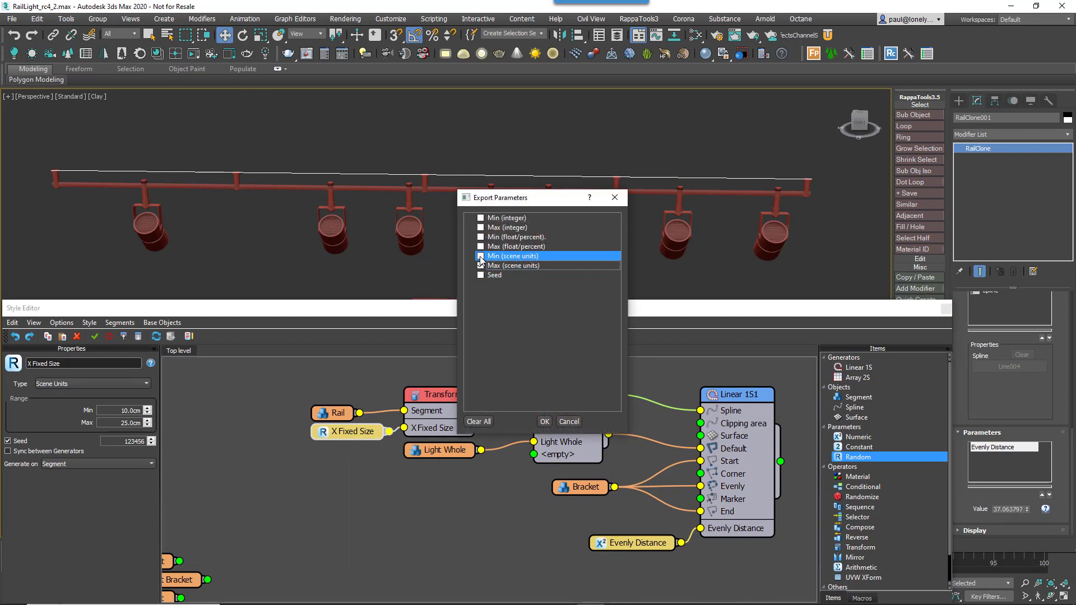
click(544, 422)
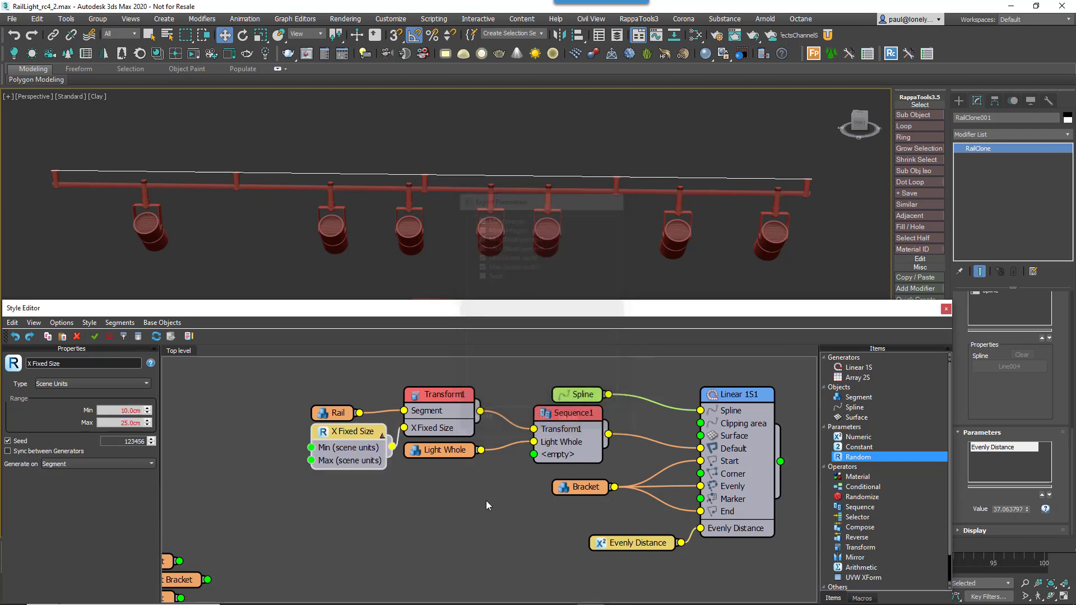
Step: Add two Numeric parameter nodes wired to the Random node's Min and Max scene units inputs
drag(858, 436, 255, 449)
drag(863, 440, 311, 460)
click(251, 497)
Step: Set the type of both the Min and Max Numeric nodes to Scene Units
click(246, 449)
click(90, 384)
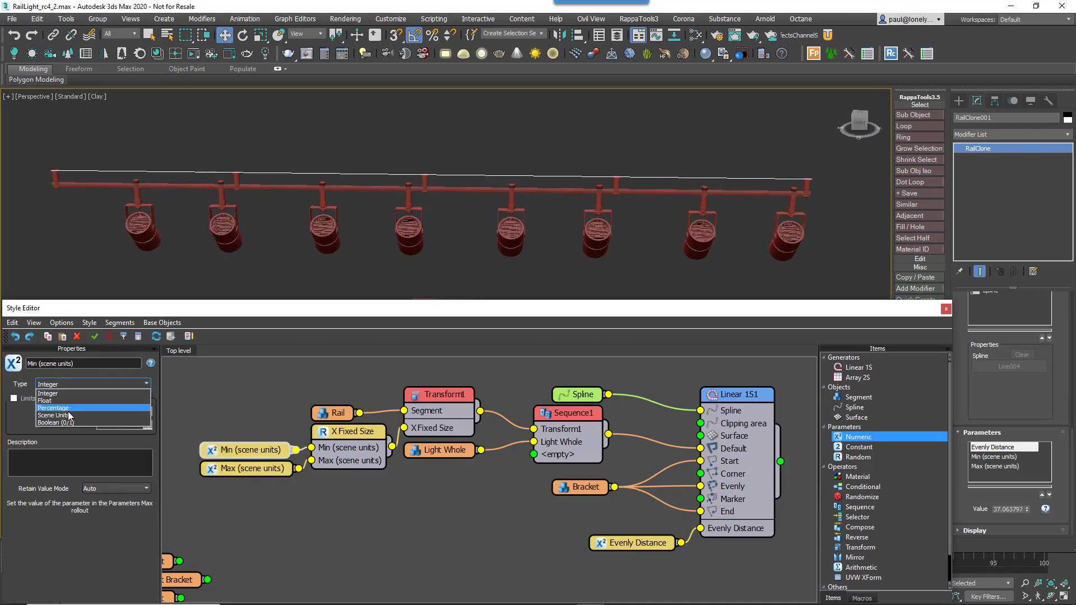
click(69, 415)
click(246, 468)
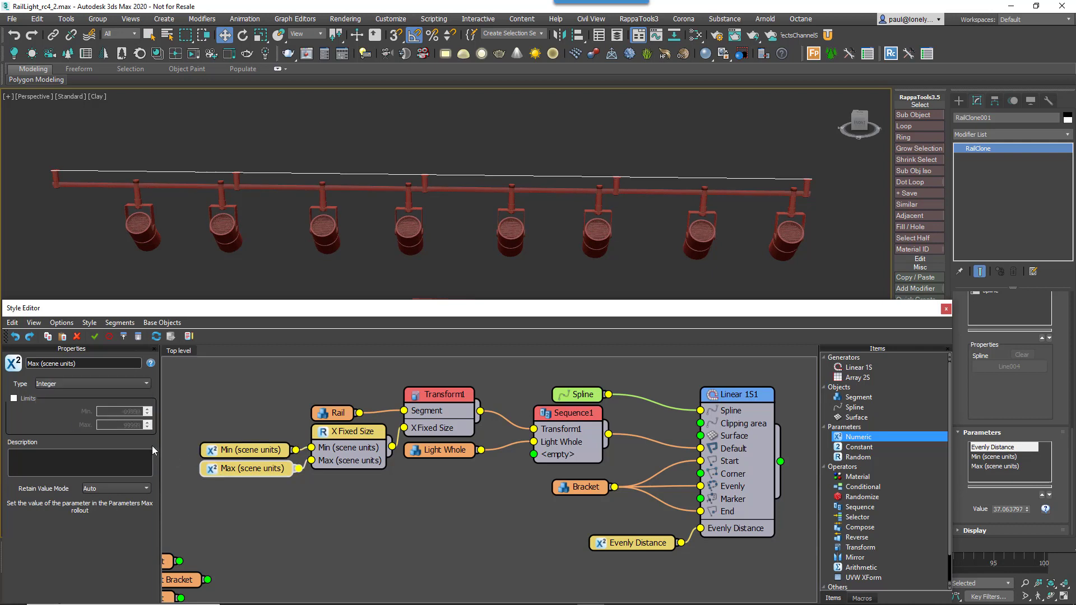
click(77, 385)
click(70, 415)
Step: Rename the Min, Max and Evenly Distance parameter nodes as Min Spacing, MaxSpacing and Bracket Distance
click(230, 453)
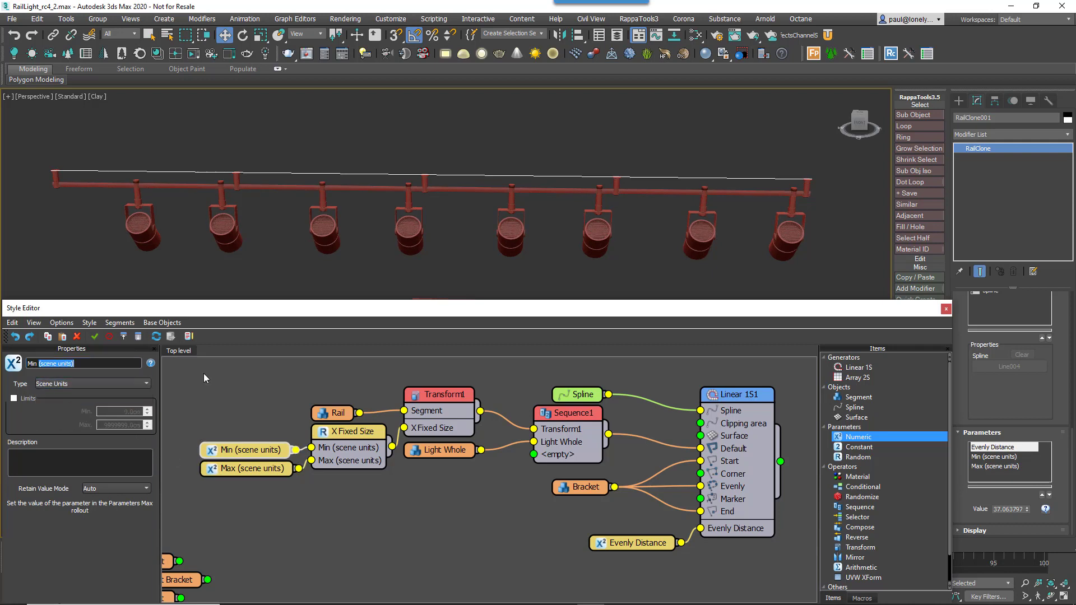
text(Spacing)
click(244, 469)
drag(39, 364, 119, 375)
text(Spacing)
click(650, 542)
drag(47, 363, 27, 364)
text(Bracket Distance)
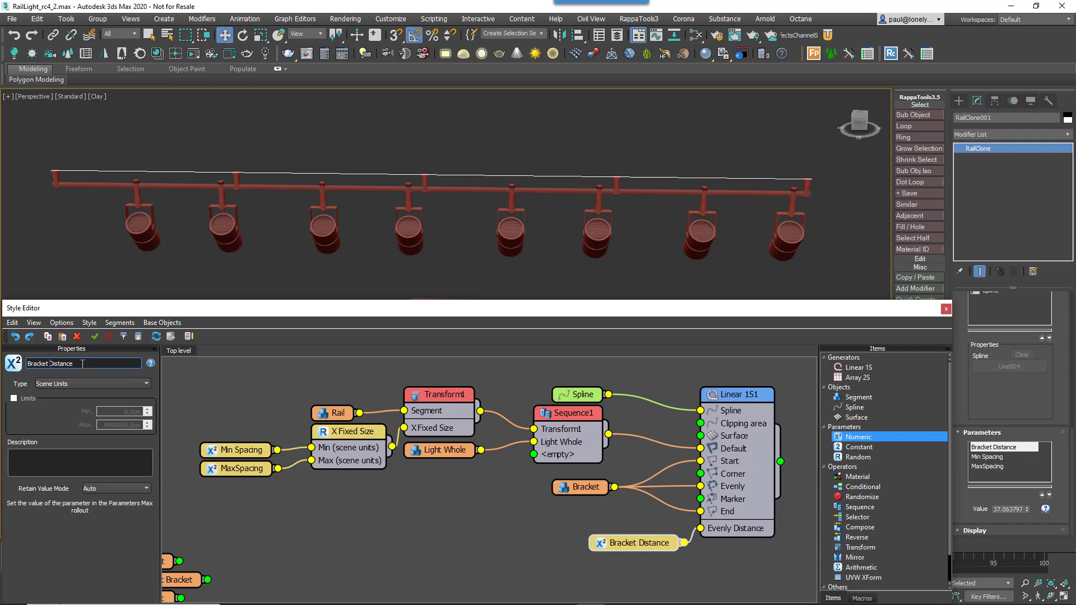
Step: Set the RailClone object's Min Spacing parameter to 10 cm and MaxSpacing to 25 cm
click(987, 457)
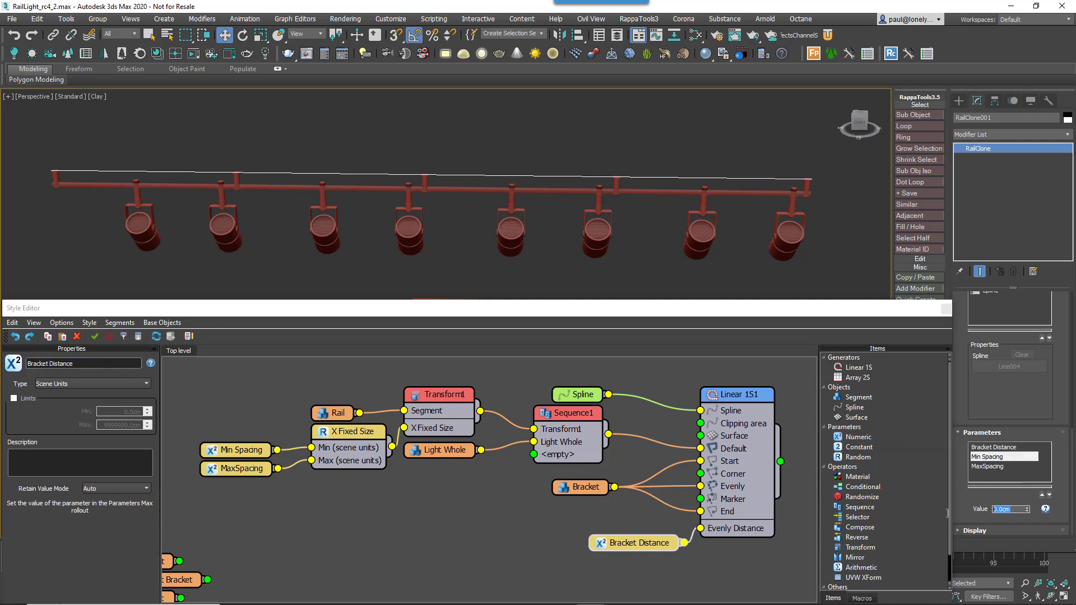
text(10)
key(Return)
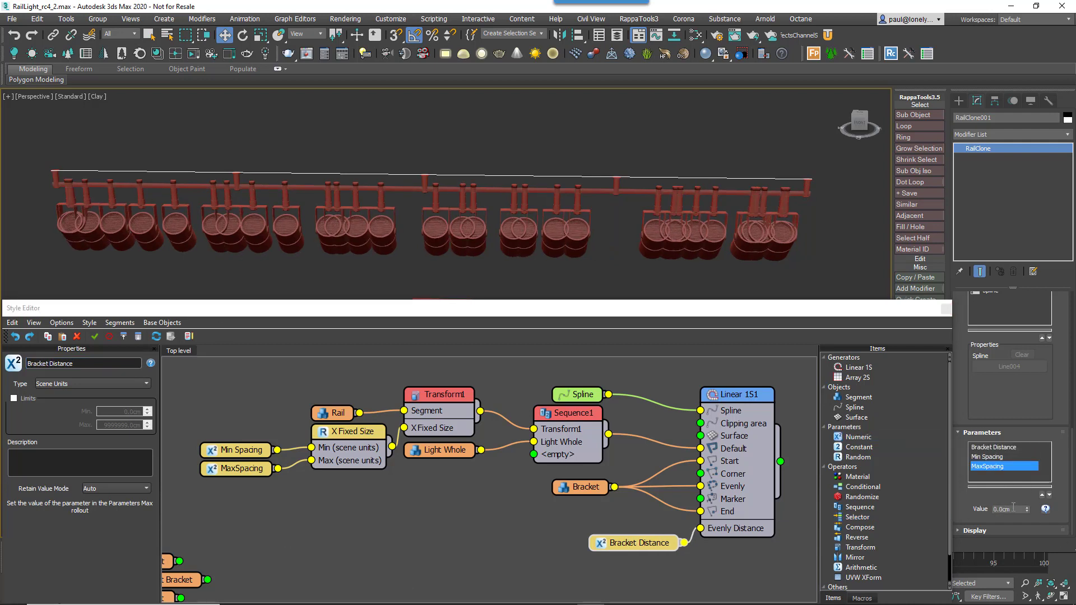
click(1008, 509)
text(25)
key(Return)
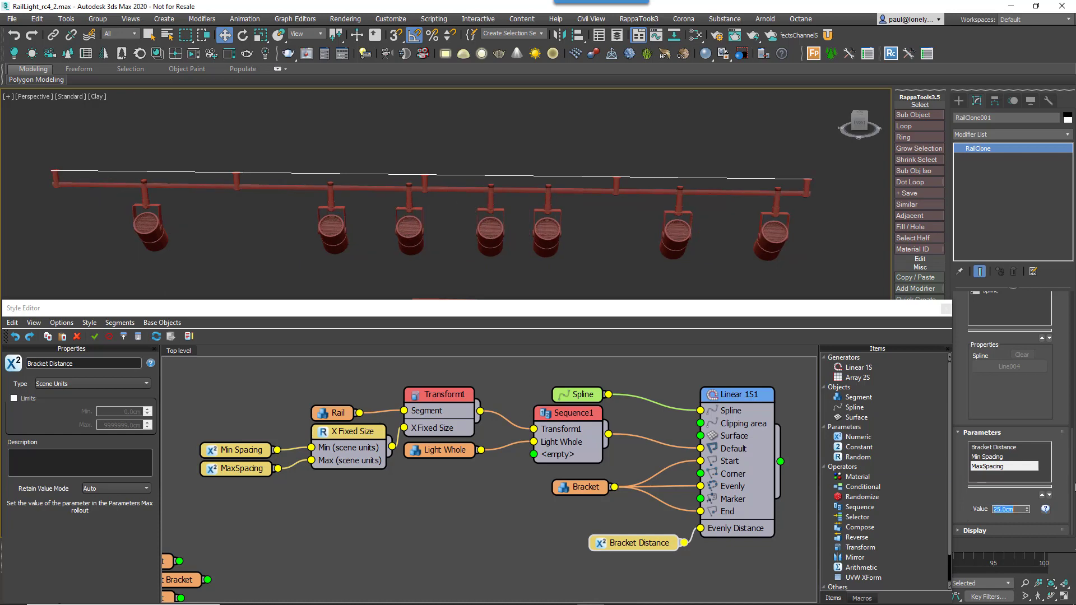
Step: Try MaxSpacing at about 27.4 cm and inspect how close the lights sit to the brackets
mouse_move(1027, 511)
mouse_down()
mouse_move(1029, 502)
mouse_move(1028, 511)
mouse_up()
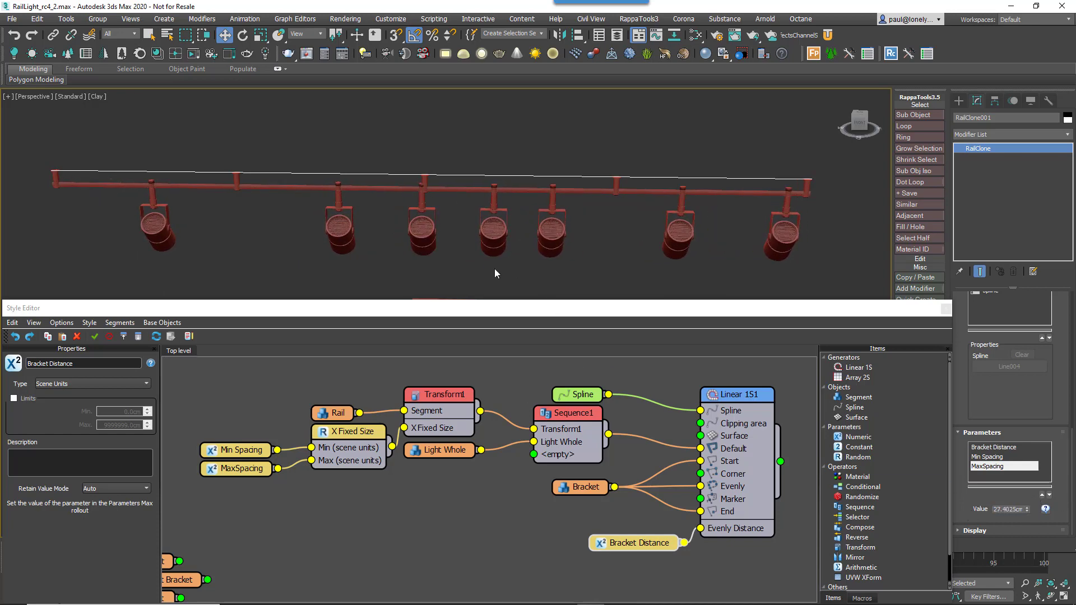
scroll(466, 254, up, 5)
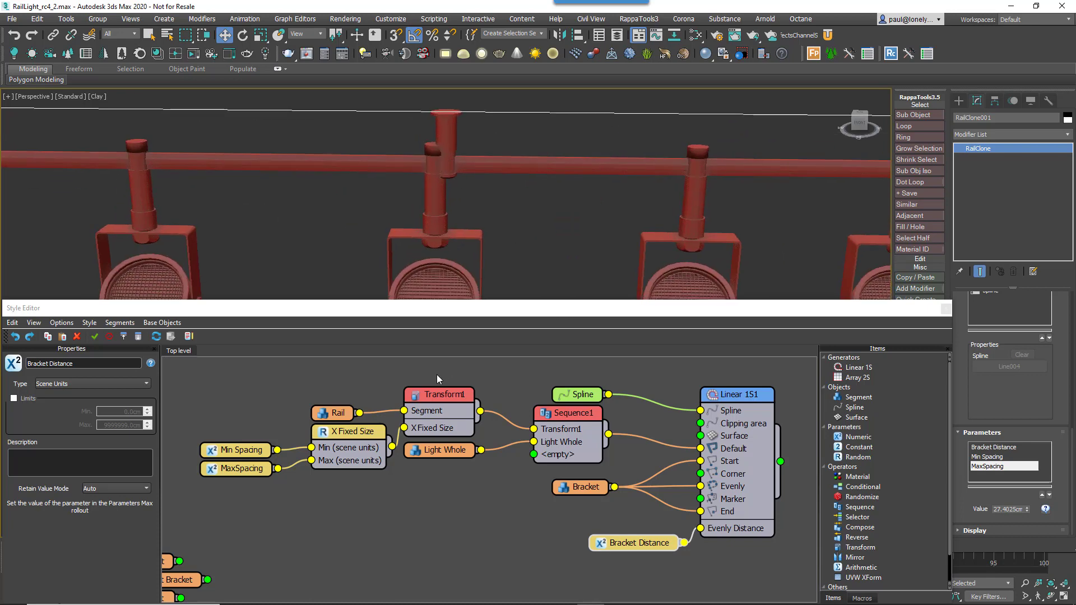
scroll(437, 377, down, 2)
Step: Insert a Conditional operator before the Sequence's second input, with Light Whole on TRUE and Rail on FALSE
scroll(426, 234, down, 5)
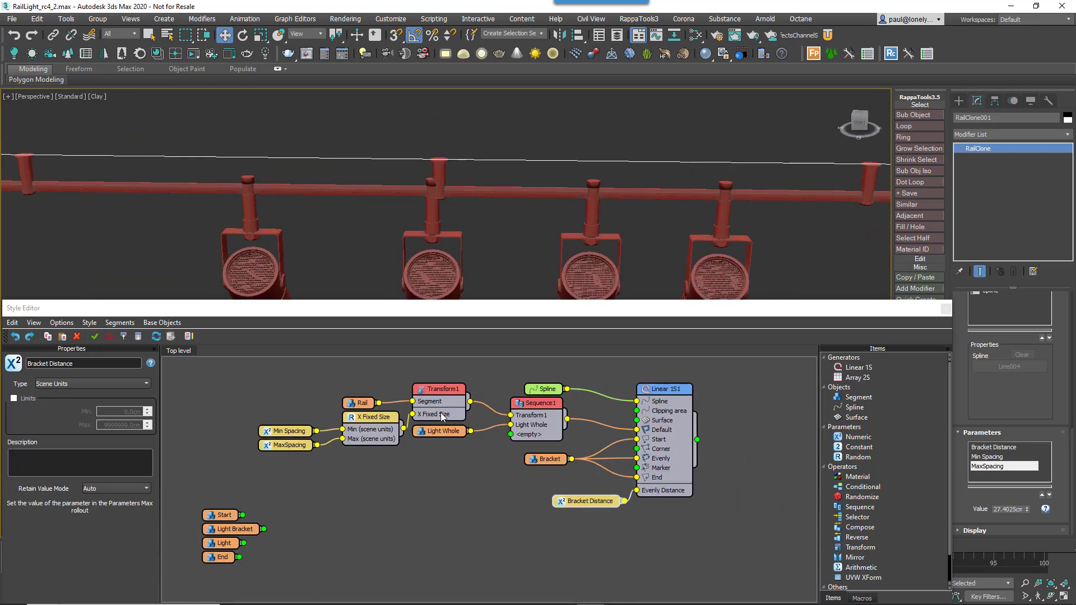
drag(442, 431, 372, 474)
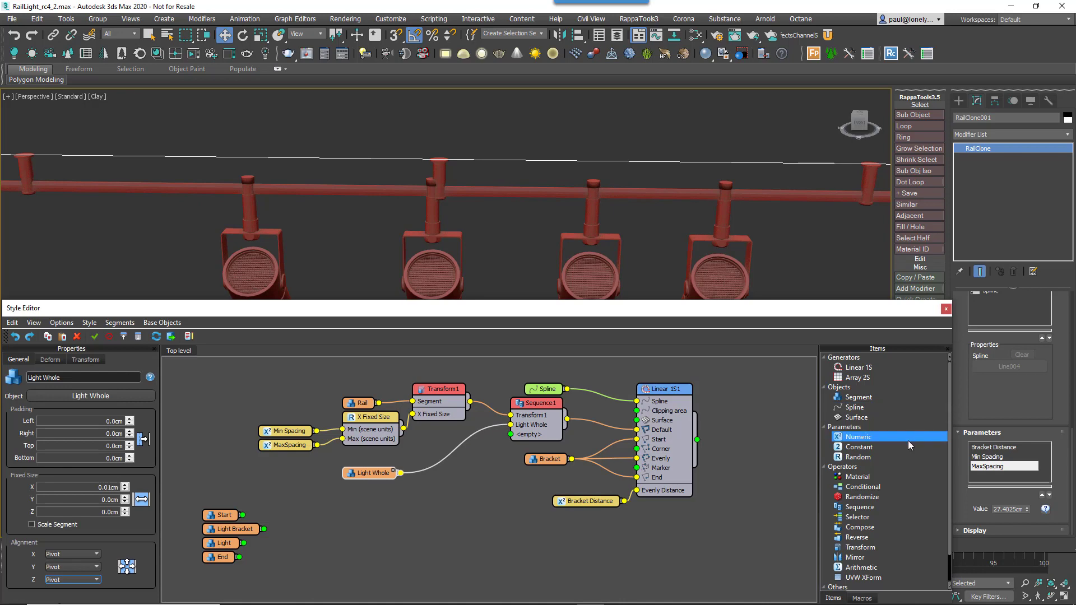
scroll(903, 448, down, 1)
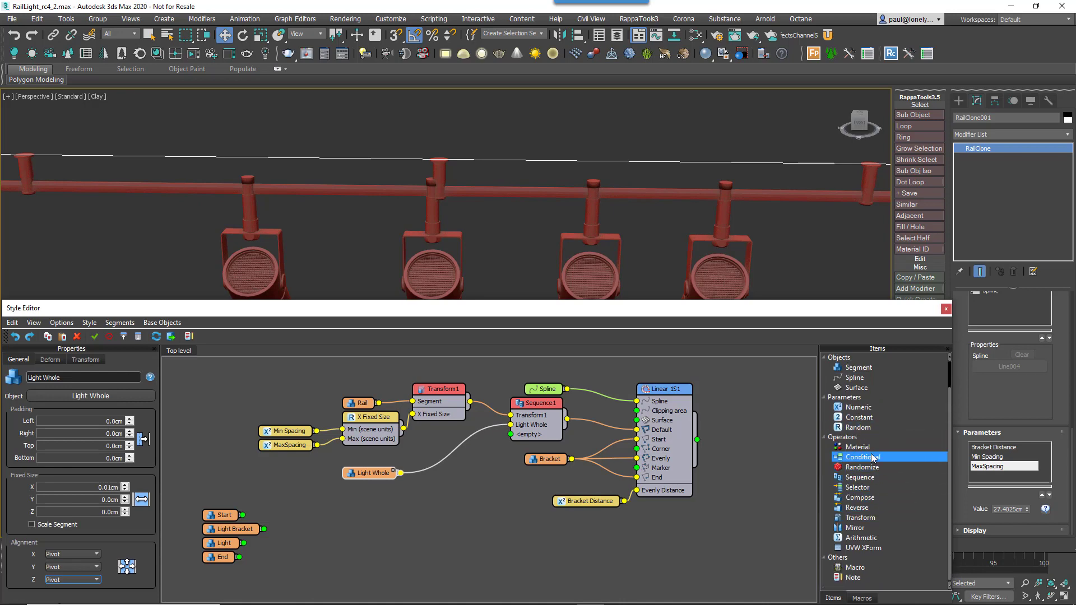
drag(873, 458, 377, 459)
click(377, 473)
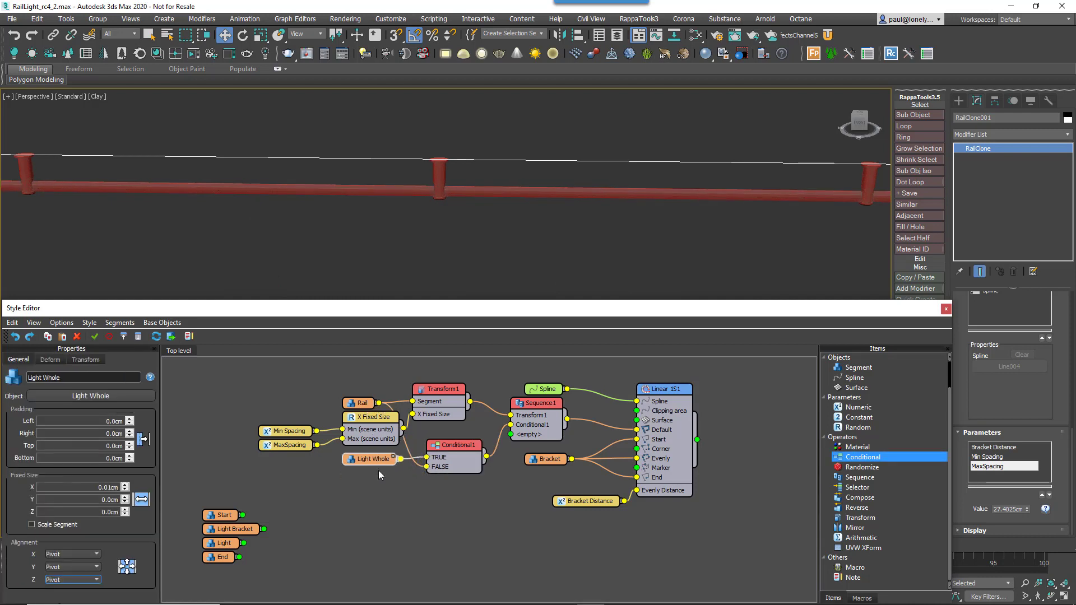
Step: Enable the Conditional's Position on Section test and set it to Less than 95%
click(439, 451)
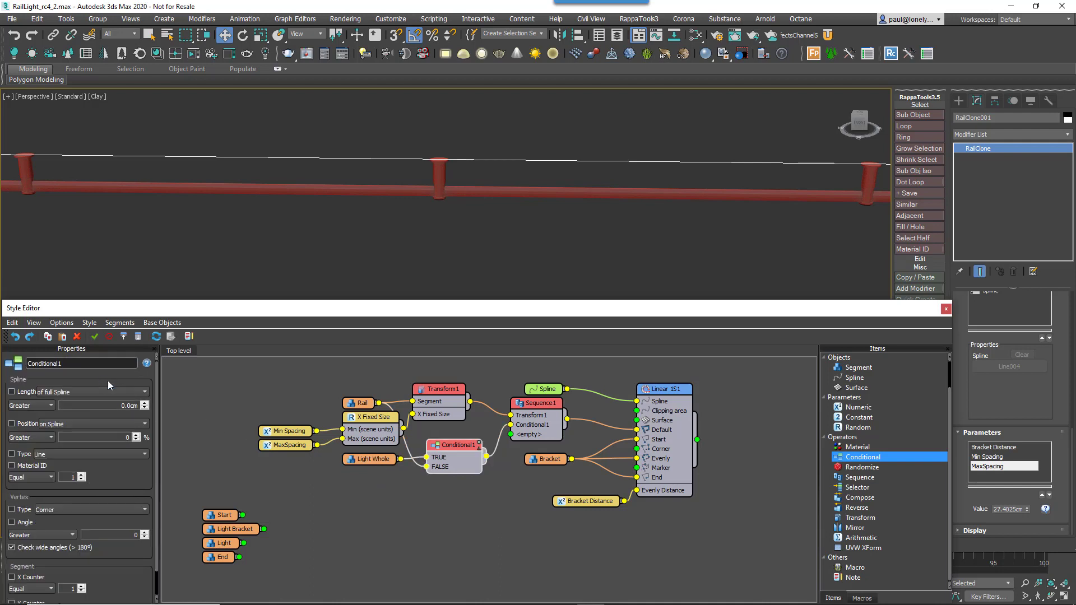
click(12, 425)
click(58, 426)
click(64, 442)
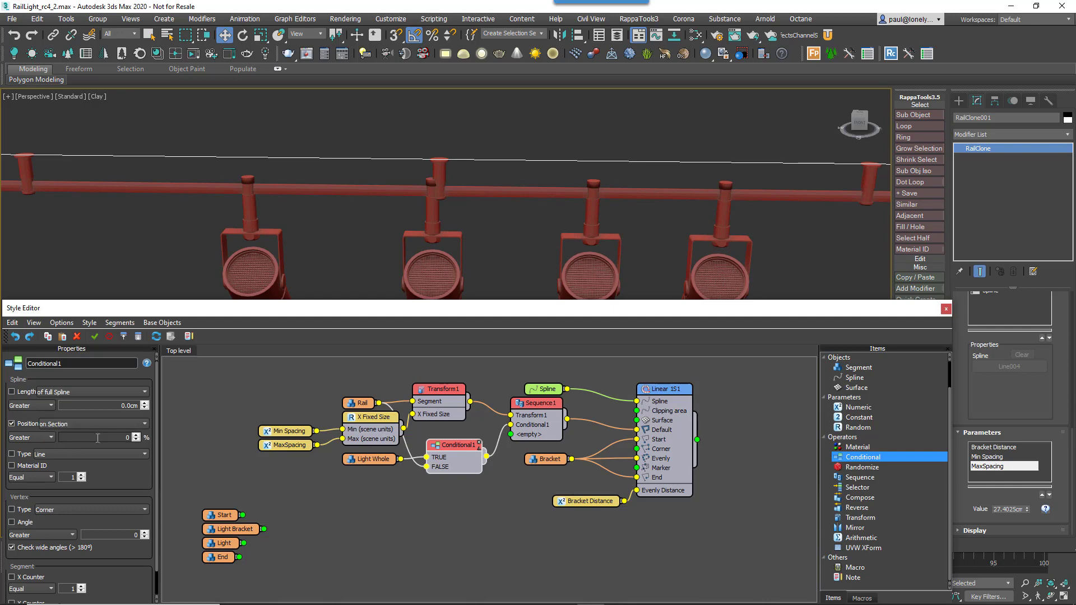
click(31, 438)
click(25, 451)
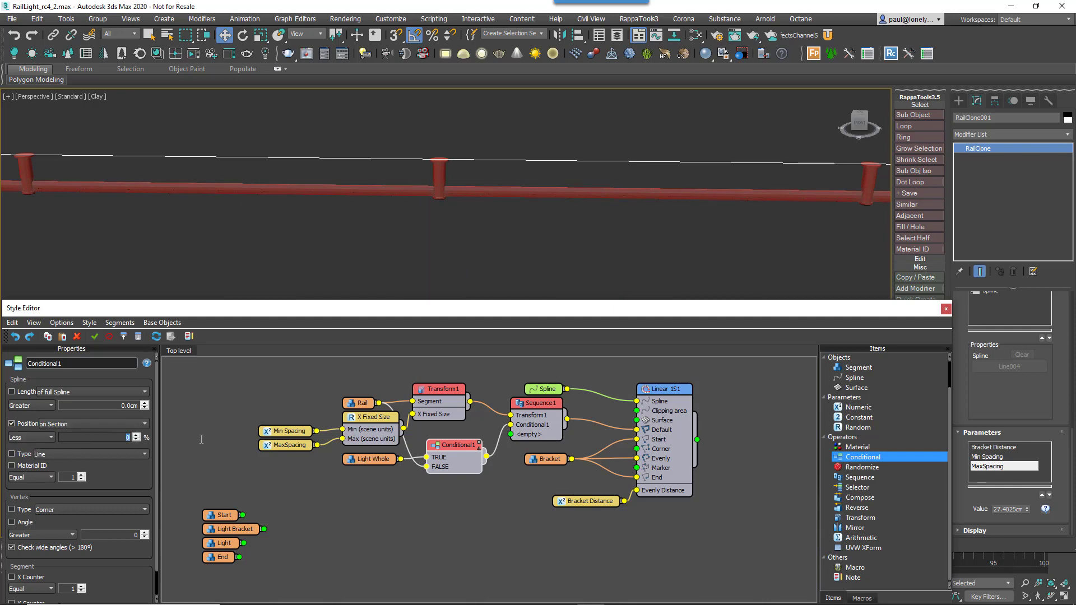
key(BackSpace)
key(BackSpace)
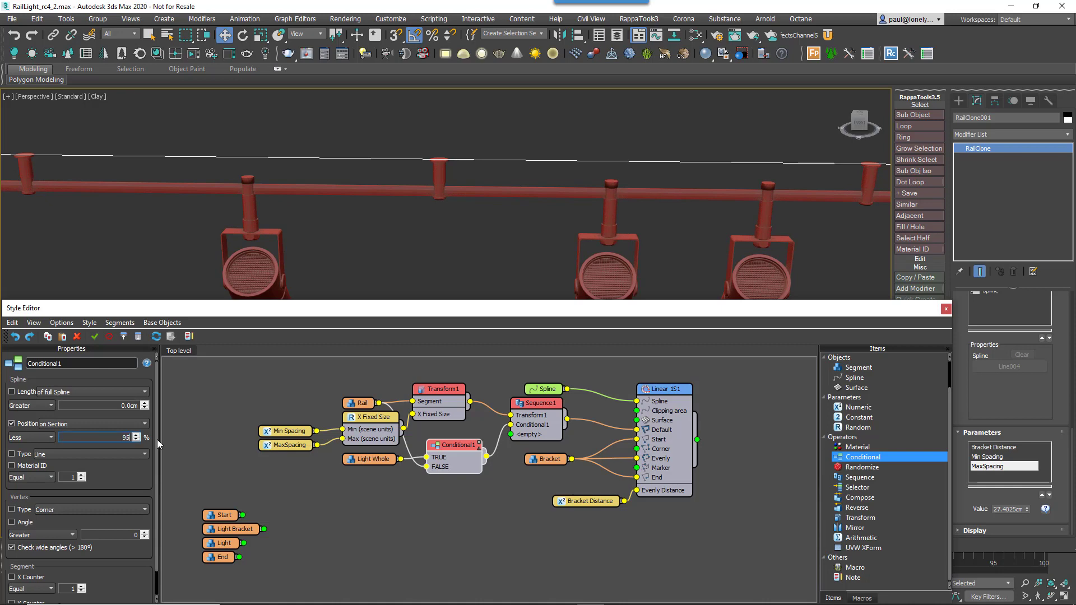
Step: Reduce MaxSpacing to about 22.47 cm while checking the light distribution along the whole rail
scroll(301, 287, down, 5)
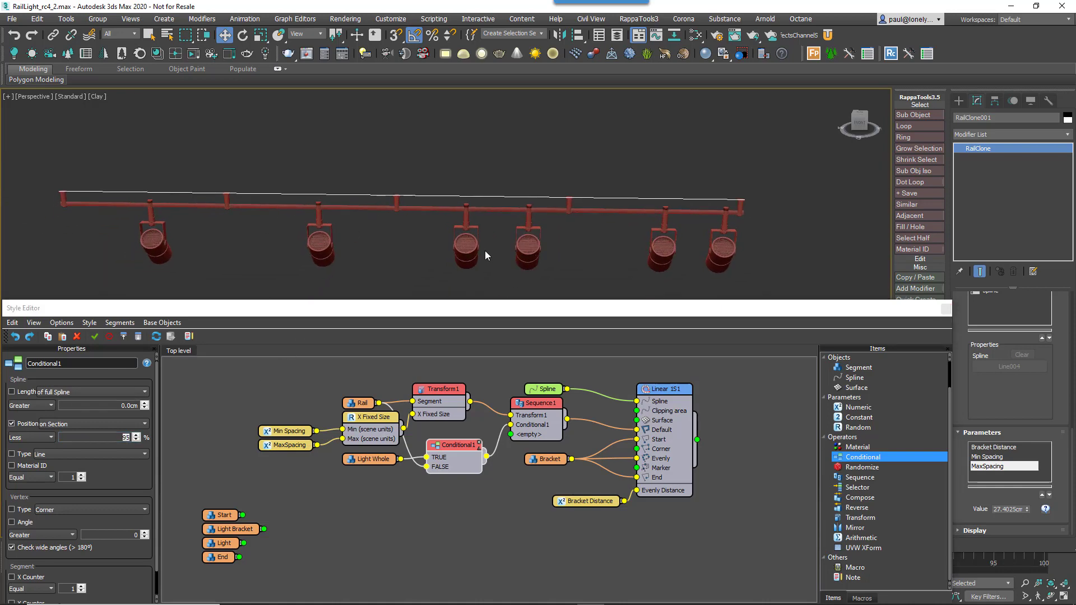
drag(1028, 509, 1027, 517)
Step: Enable random rotation on the Light Whole segment with a Z range from -180 to 180
click(359, 460)
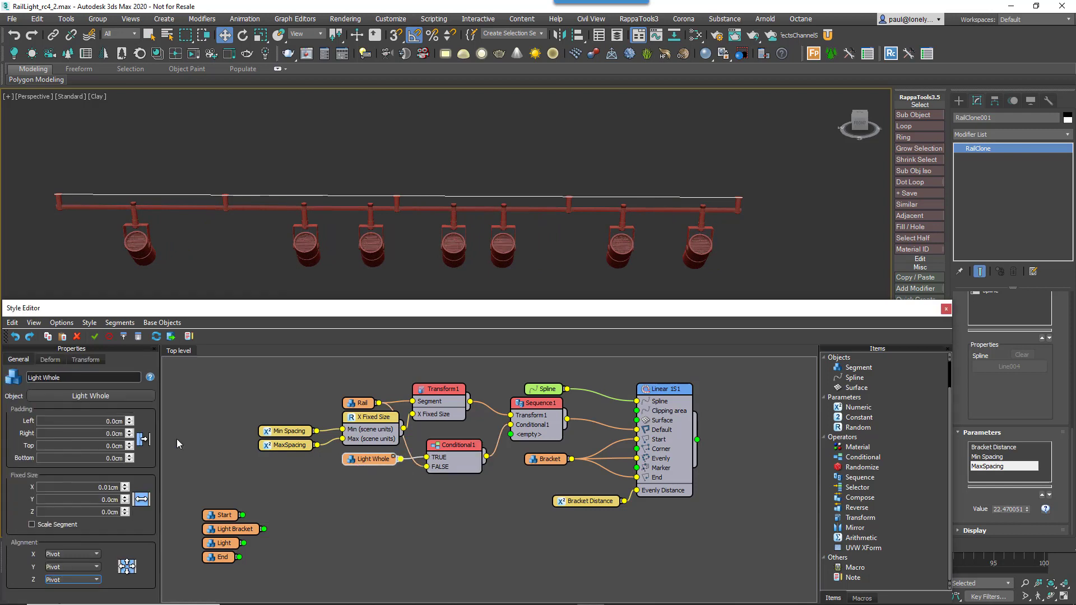
click(86, 359)
click(32, 518)
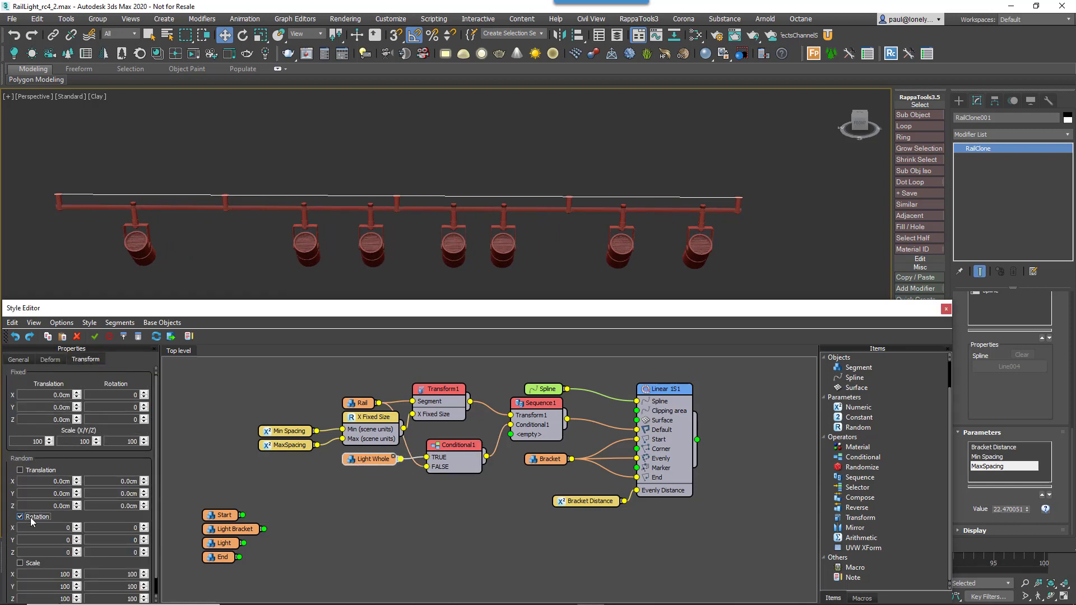
click(56, 551)
key(Tab)
text(180)
key(Return)
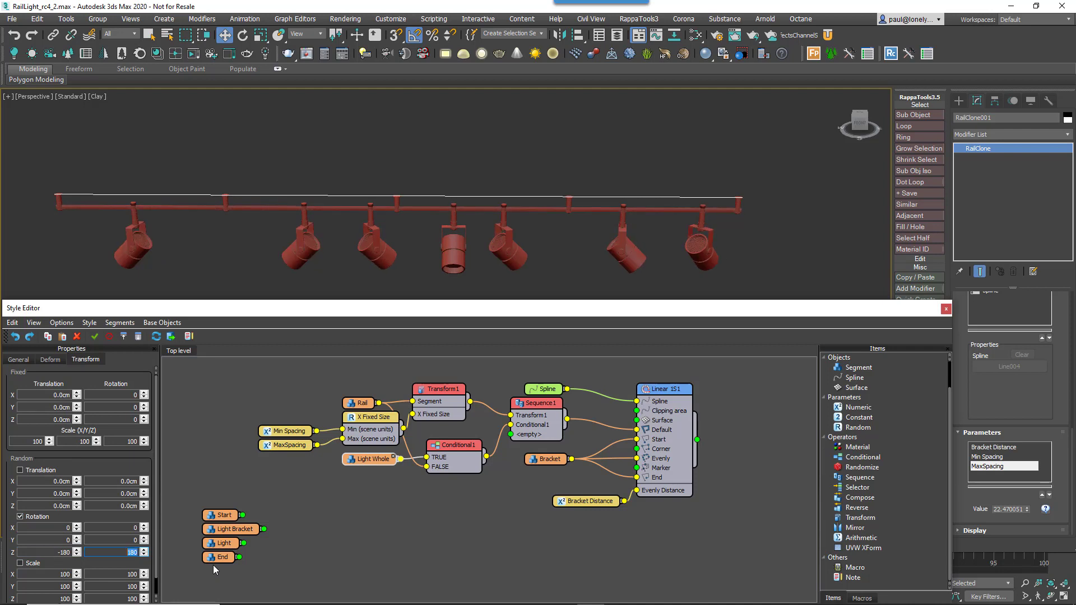
Step: Test the layout of randomly rotated lights by varying the Min Spacing parameter
middle_drag(454, 268, 467, 235)
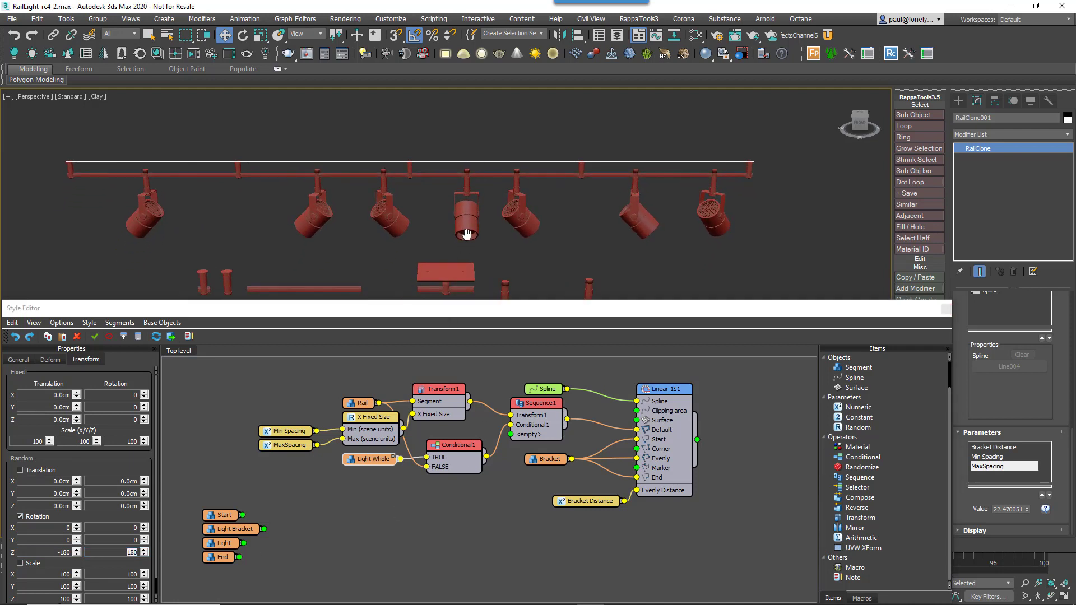
scroll(466, 234, up, 5)
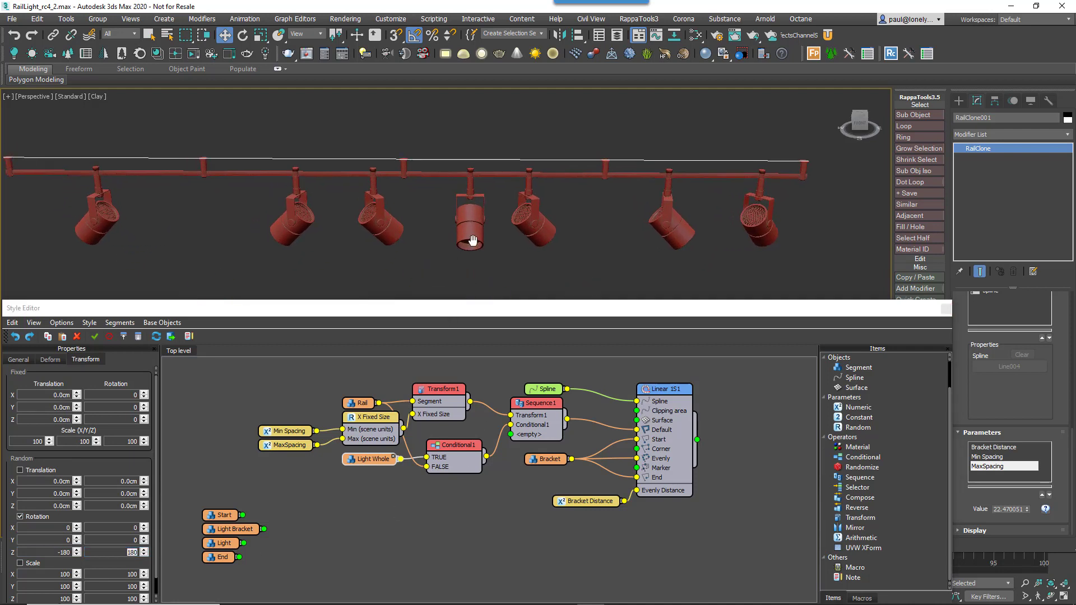
click(1008, 457)
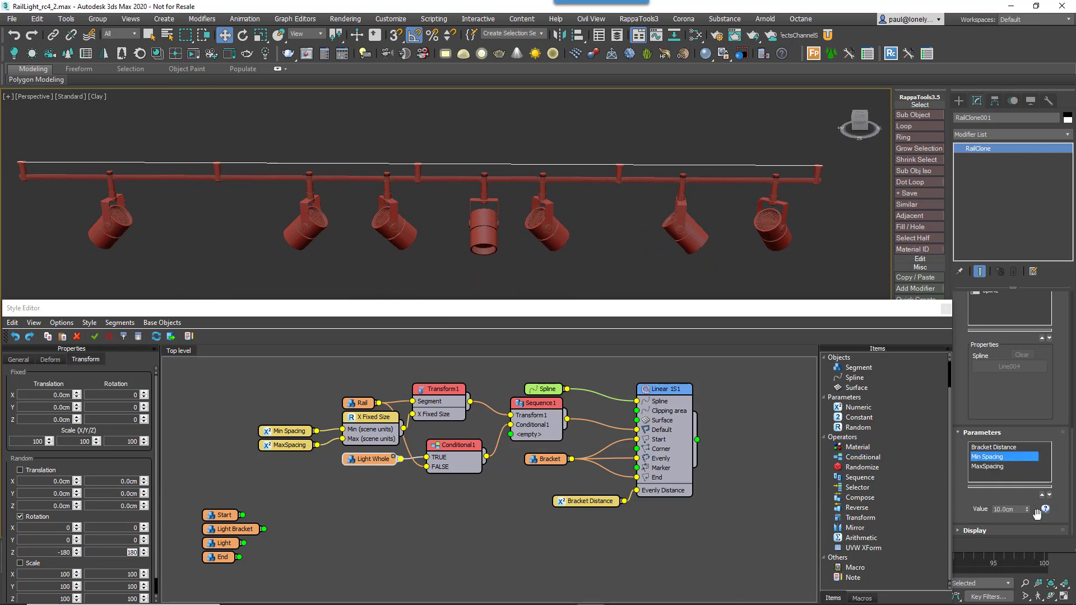
mouse_move(1027, 510)
mouse_down()
mouse_move(1004, 485)
mouse_move(1020, 508)
mouse_up()
click(999, 467)
click(448, 437)
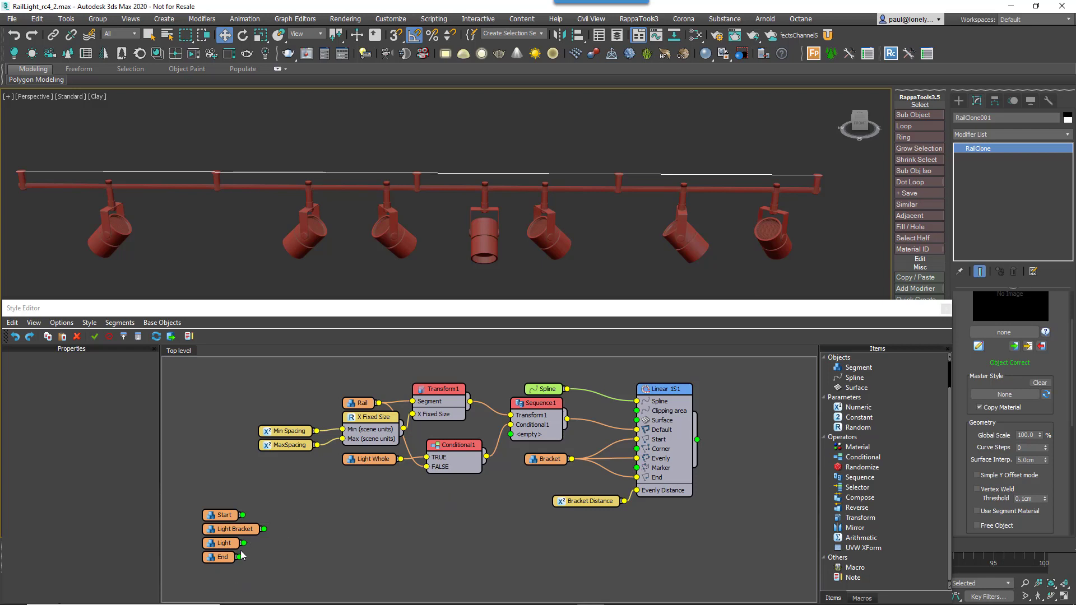
Step: Set the End segment's Z alignment to Pivot and wire it to the Linear generator's End input
drag(218, 558, 525, 488)
click(73, 580)
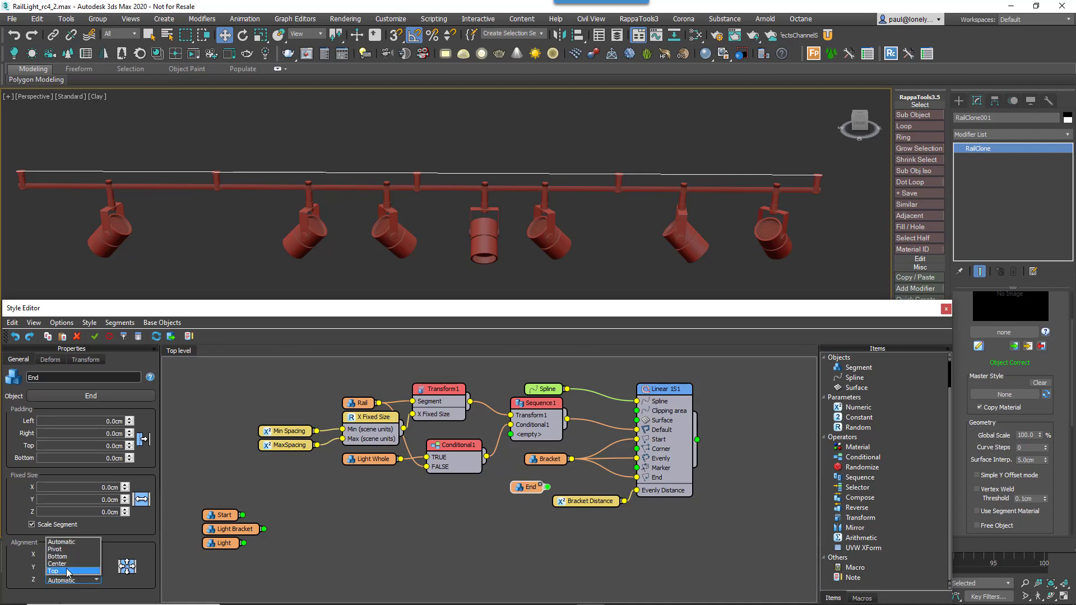
click(66, 557)
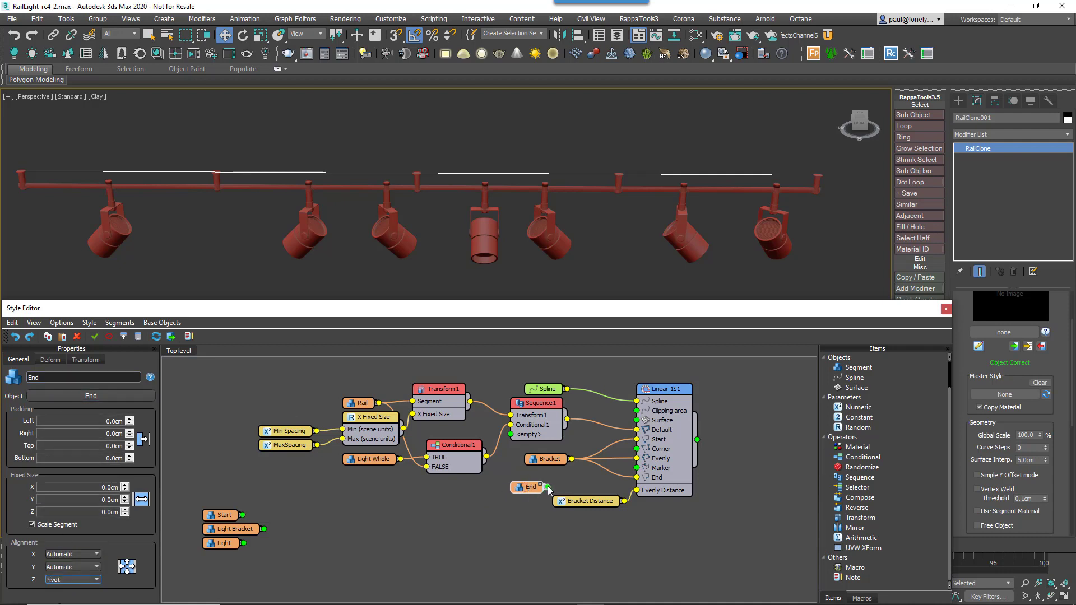
drag(548, 488, 638, 477)
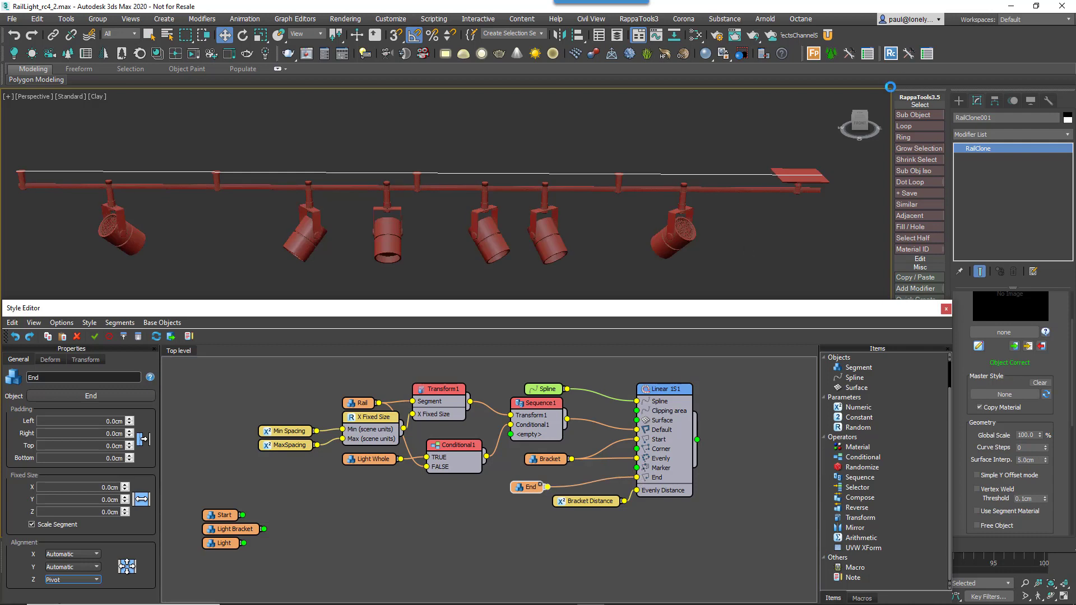
Step: Set the Start segment's Z alignment to Pivot and wire it to the Linear generator's Start input
drag(214, 517, 536, 475)
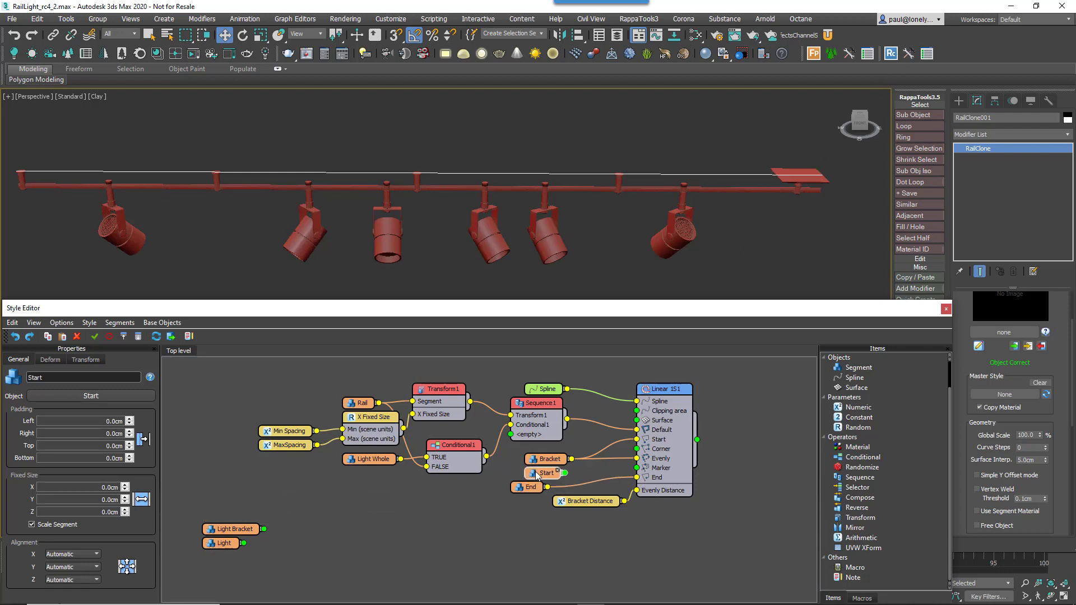
click(78, 579)
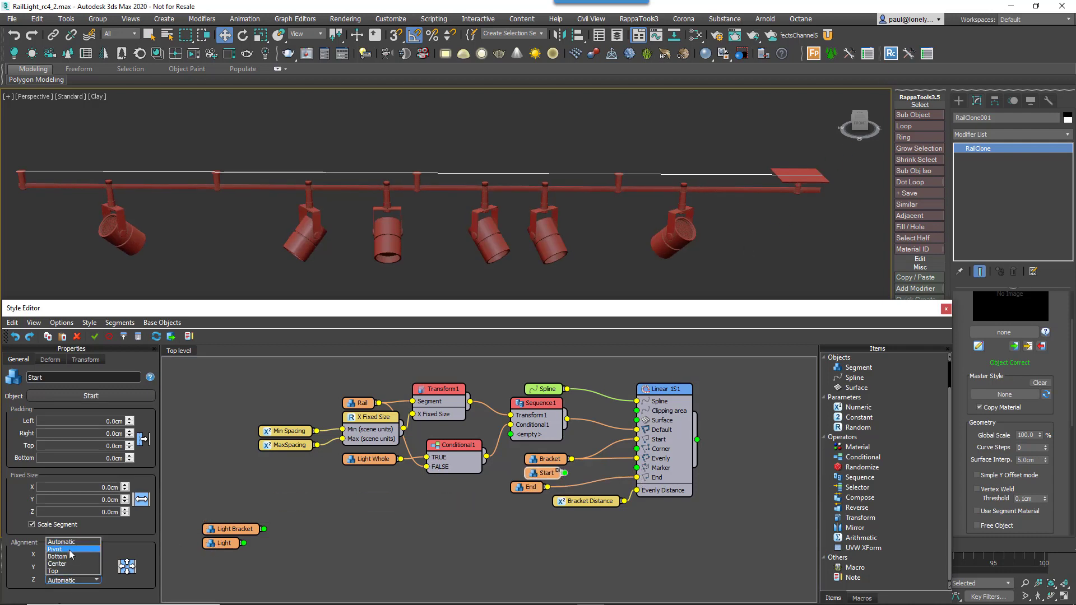
click(69, 550)
drag(566, 473, 636, 440)
drag(545, 472, 526, 453)
Step: Replace the Light Whole segment with a Compose operator wired to the Conditional's TRUE input, set to Grouped mode
click(429, 491)
click(372, 459)
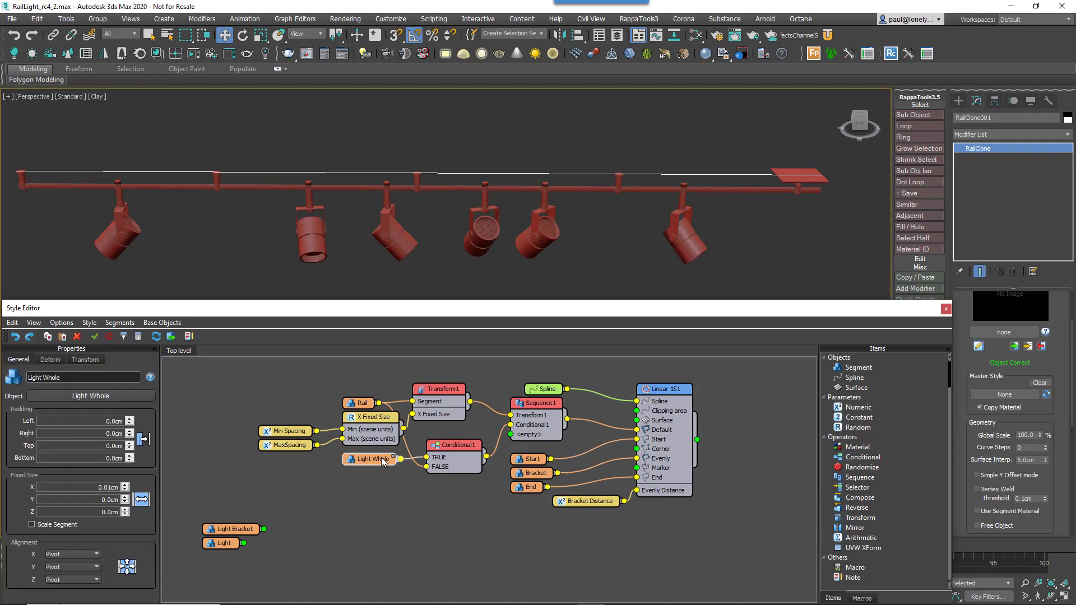
key(Delete)
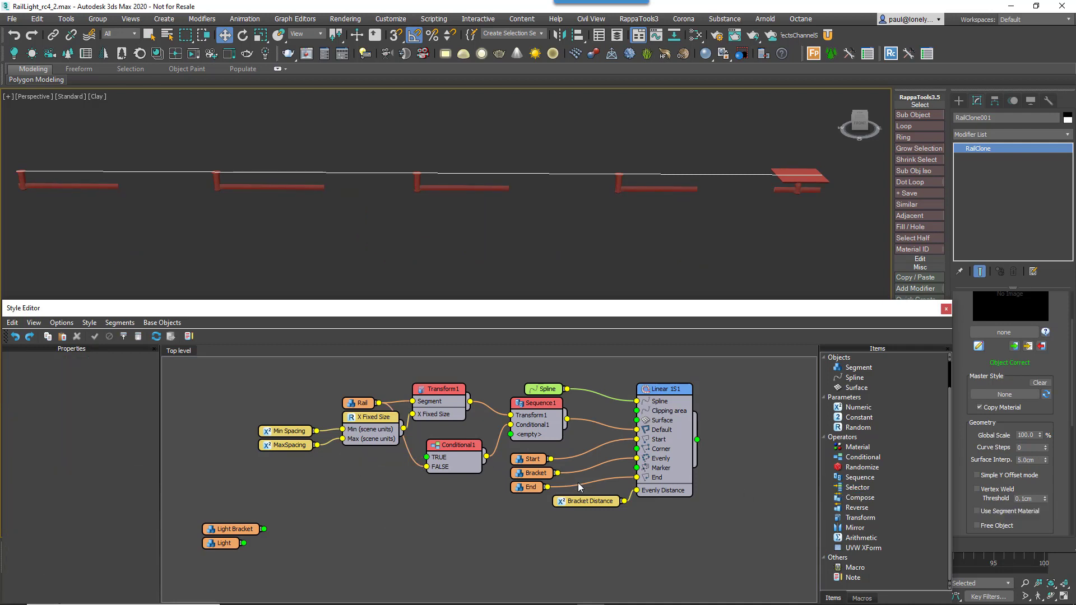
drag(860, 498, 426, 457)
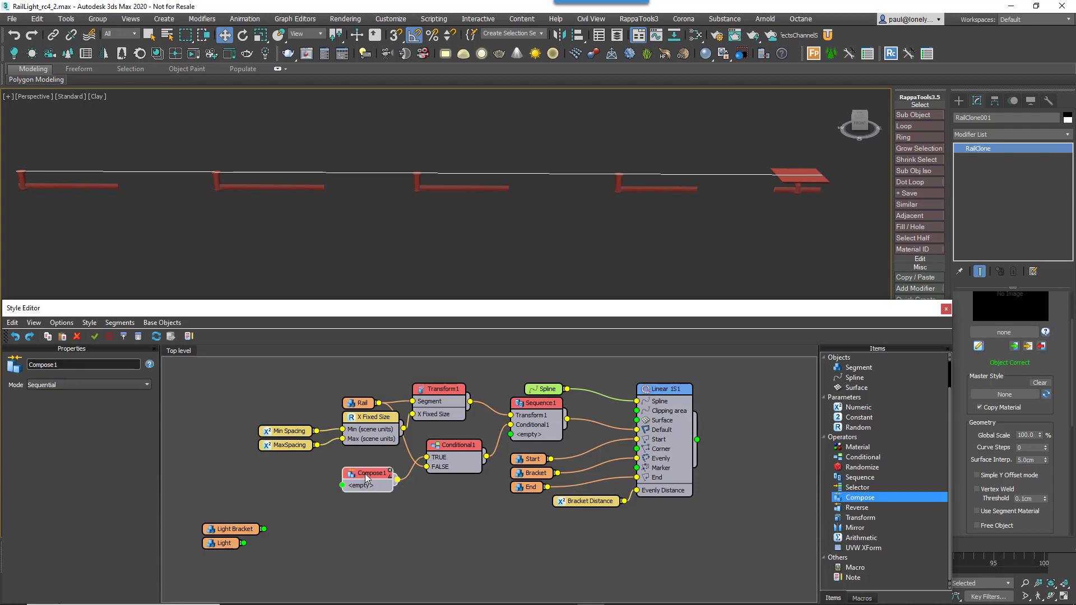
drag(365, 473, 365, 459)
click(129, 385)
click(85, 398)
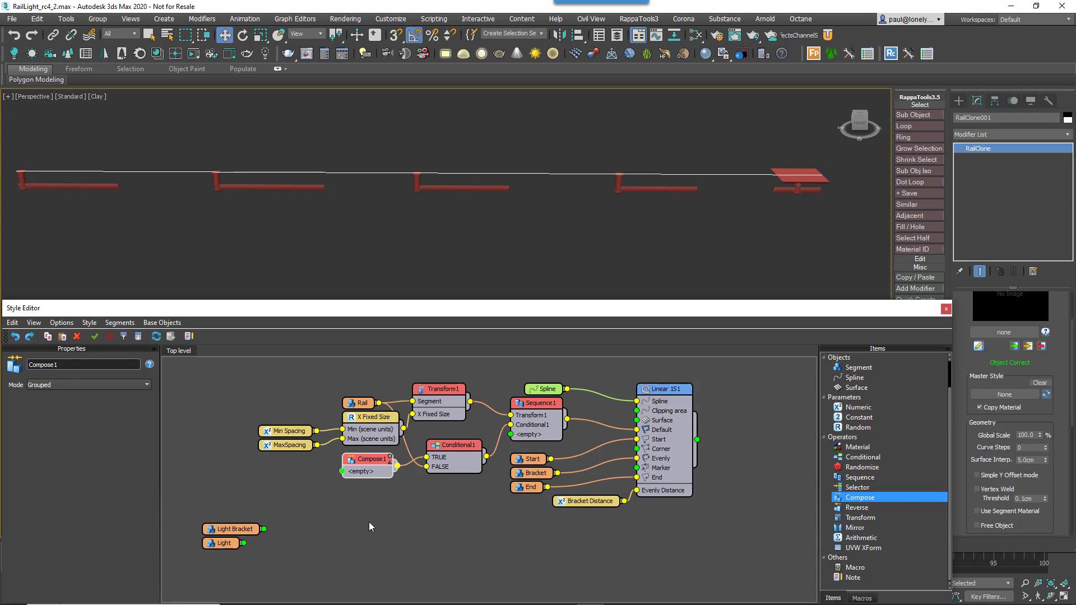
Step: Wire the Light Bracket and Light segments into the Compose operator's inputs
middle_drag(368, 522, 439, 526)
drag(382, 566, 477, 459)
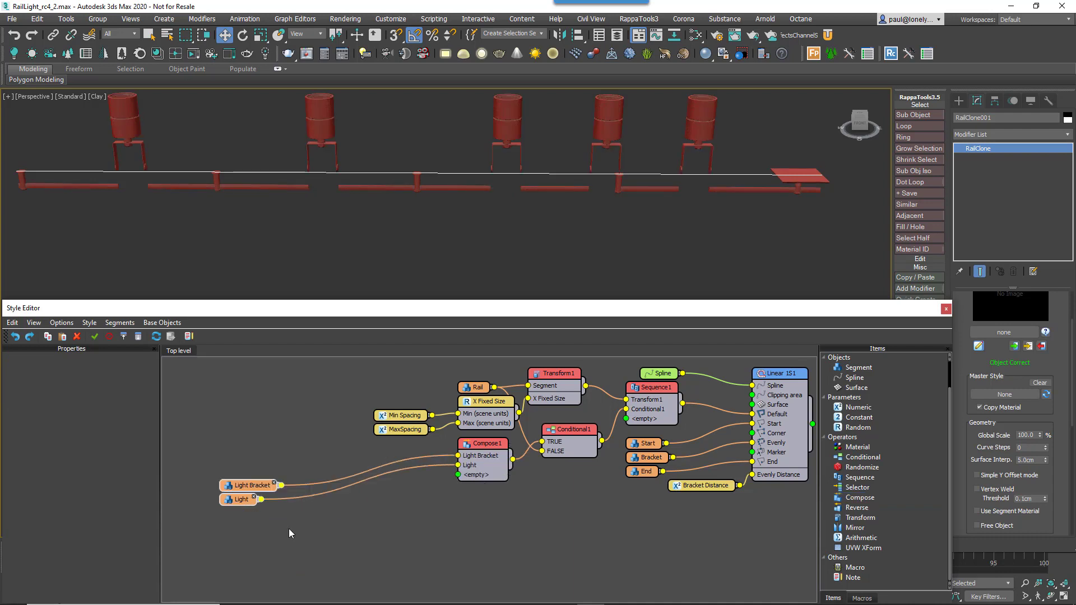
Step: Insert a Transform operator between the Light Bracket segment and the Compose operator, and export its Z fixed rotation as an input
click(287, 529)
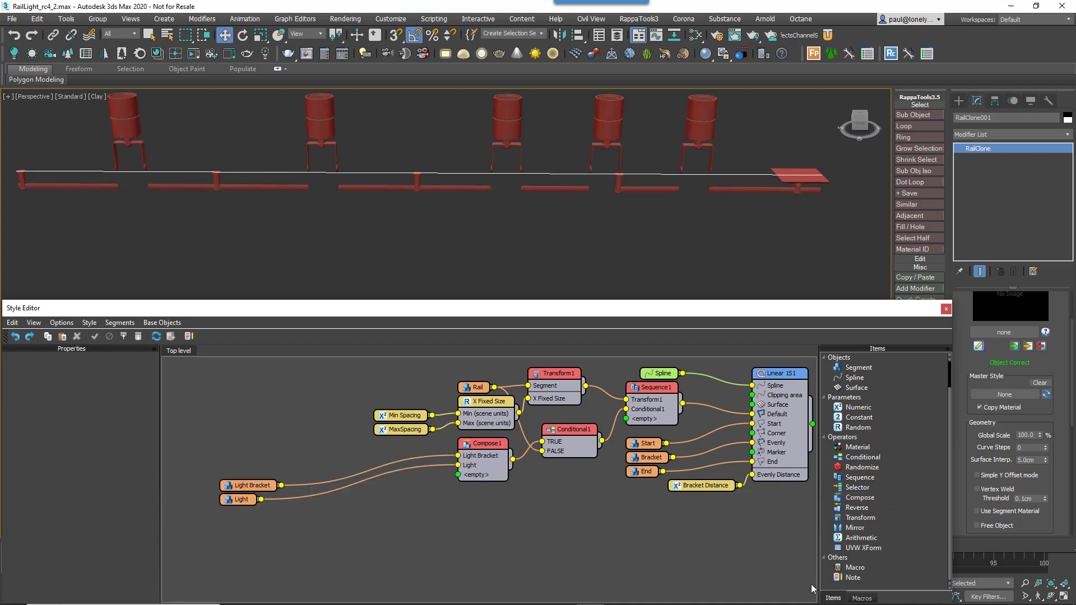
drag(860, 517, 360, 469)
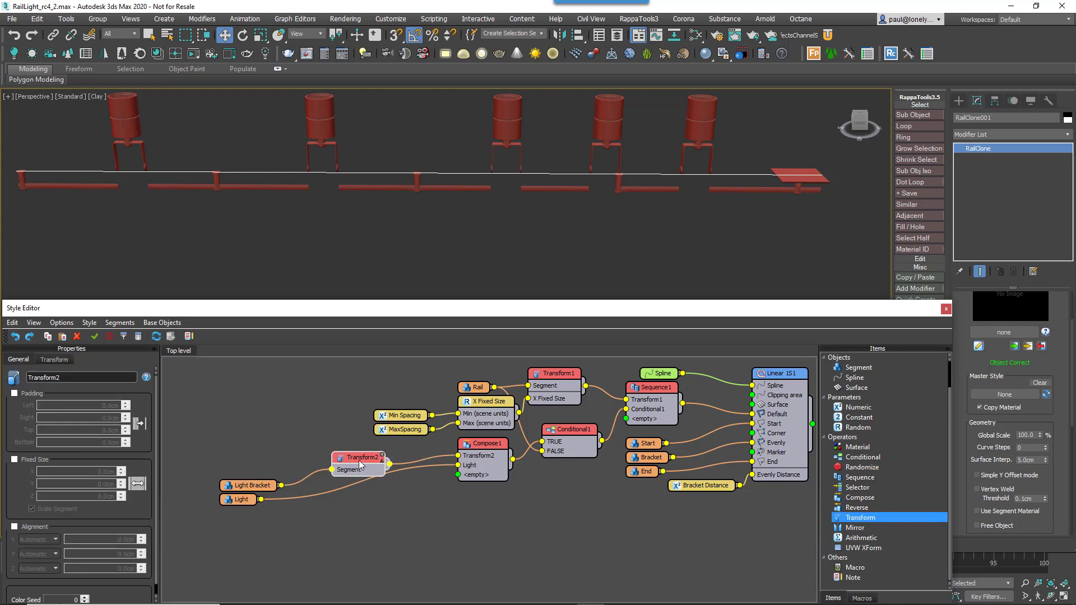
right_click(360, 464)
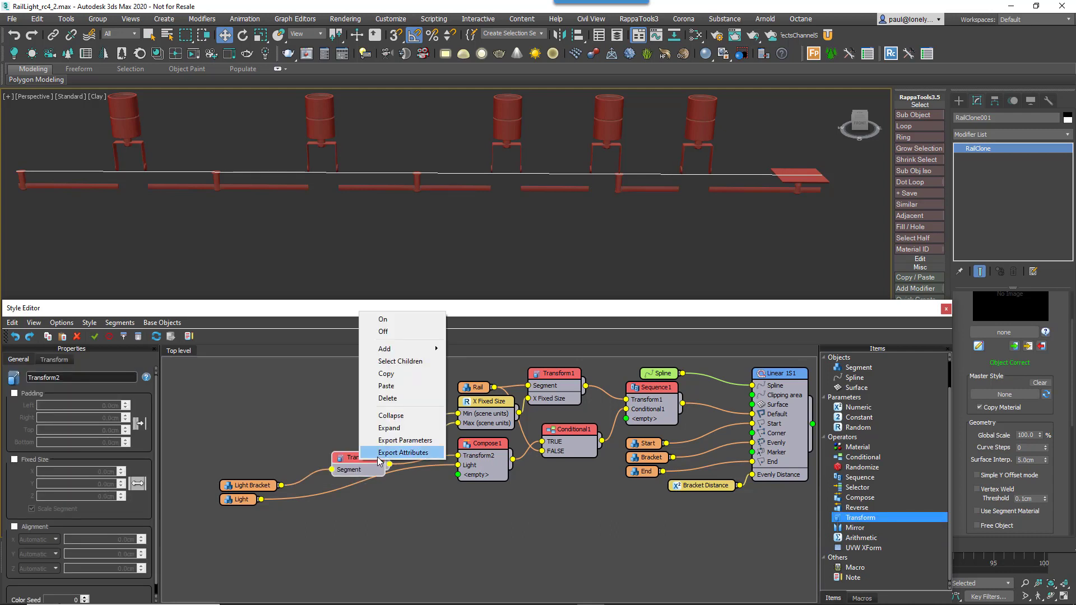
click(405, 440)
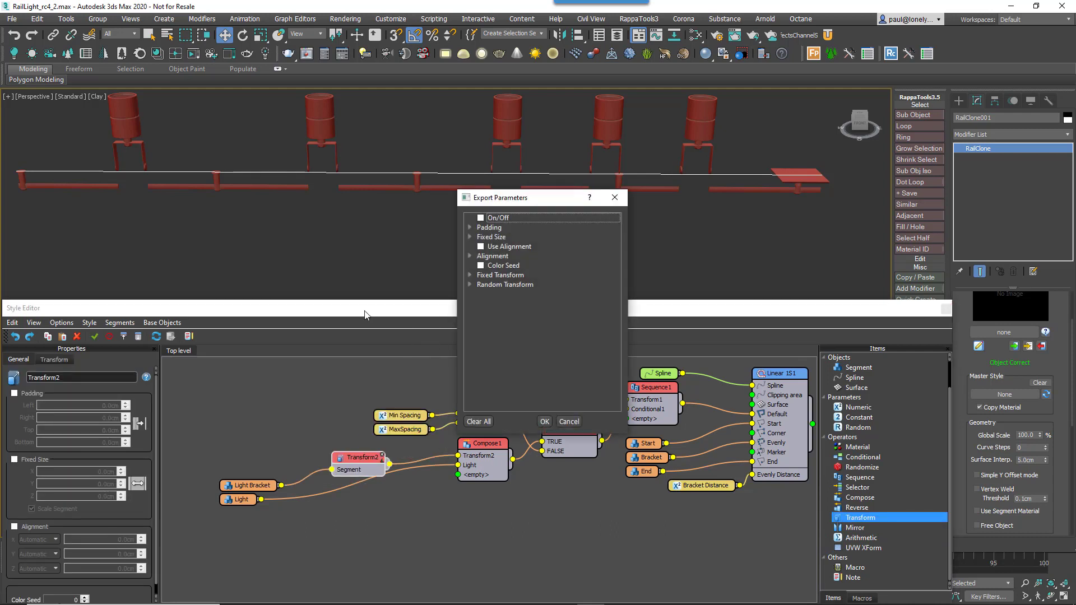
click(469, 275)
click(481, 294)
click(503, 322)
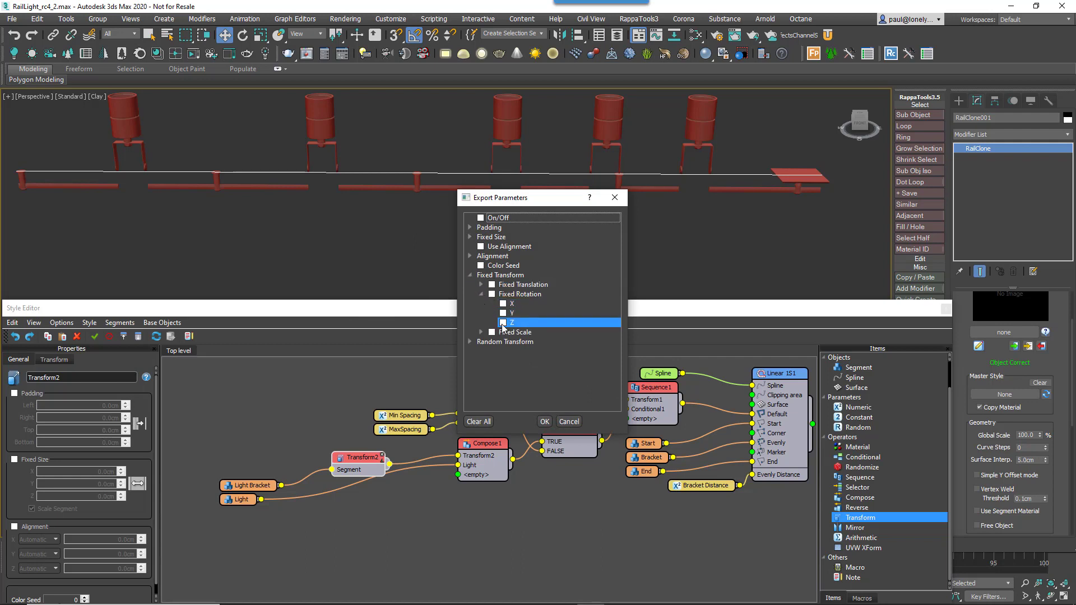
click(544, 422)
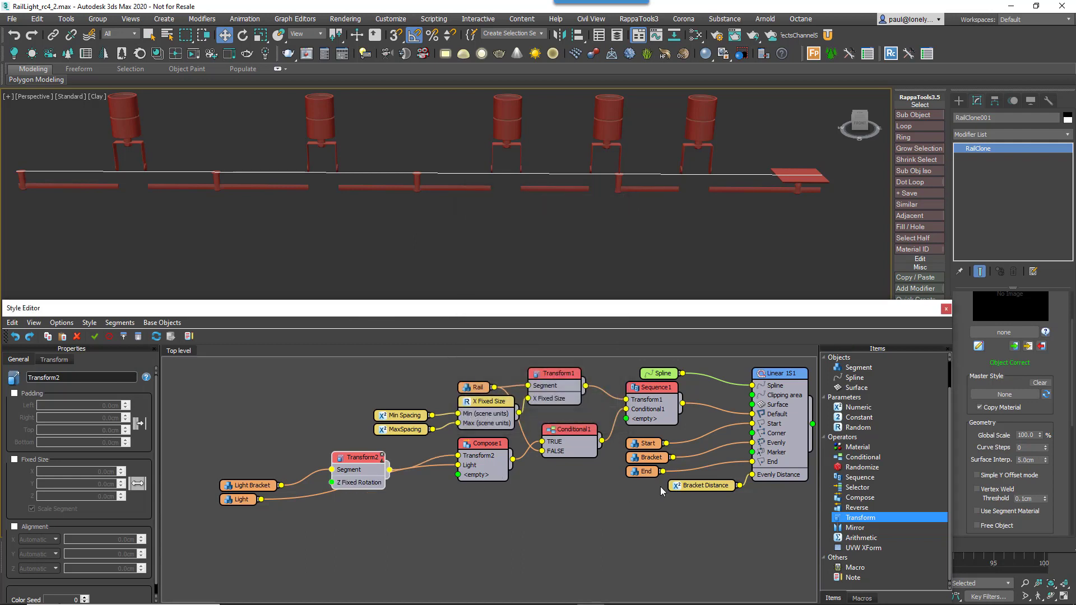
Step: Drive the Z Fixed Rotation input with a Random parameter of type Float, range -180 to 180, generated on Segment
drag(859, 428, 331, 482)
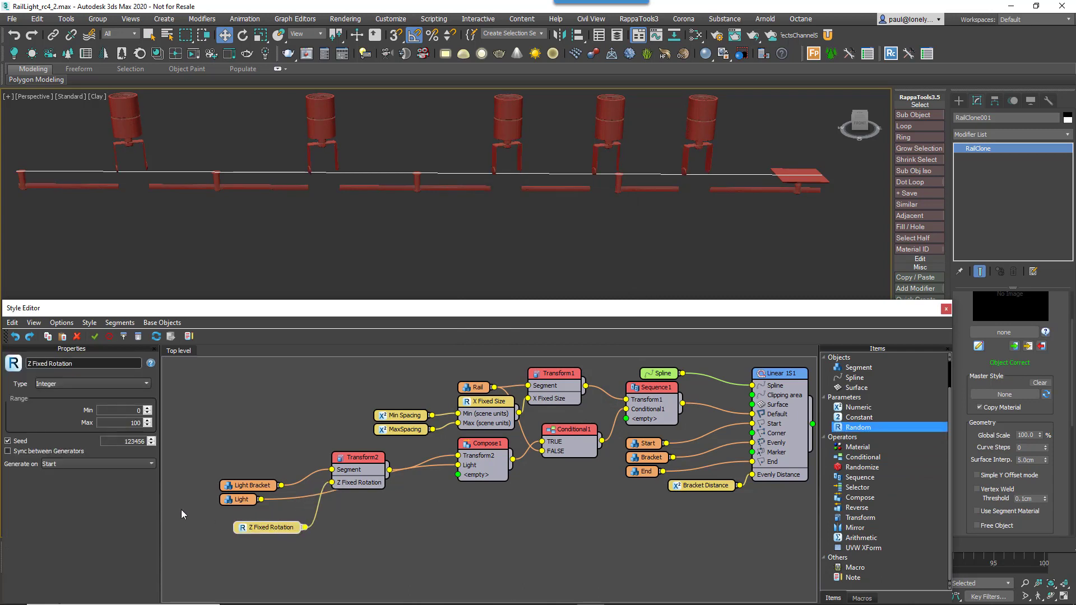
click(92, 383)
click(68, 402)
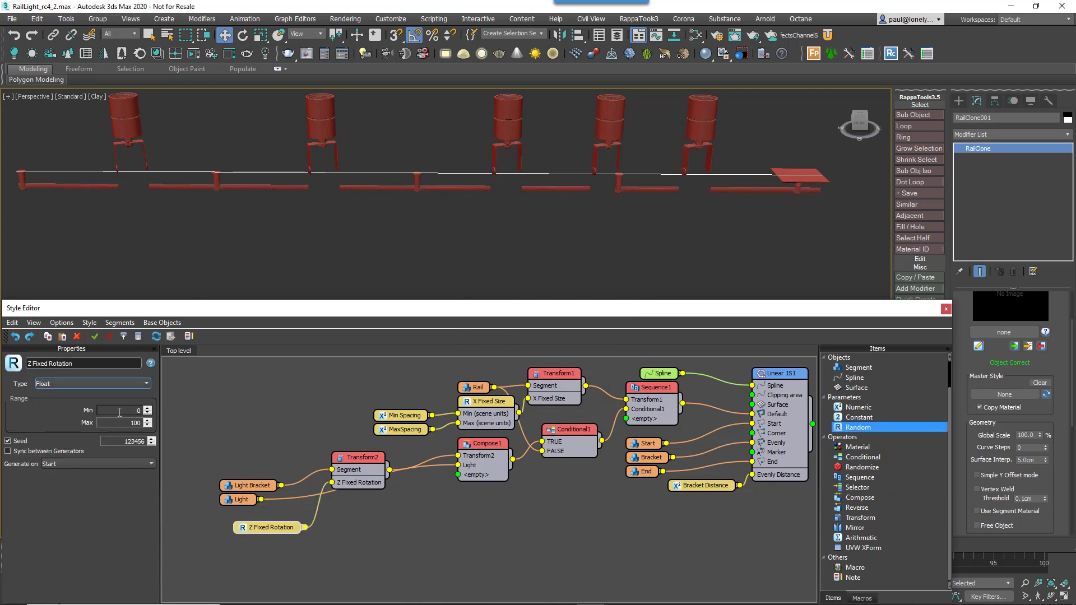
text(-180)
key(Tab)
text(180)
key(Tab)
click(93, 466)
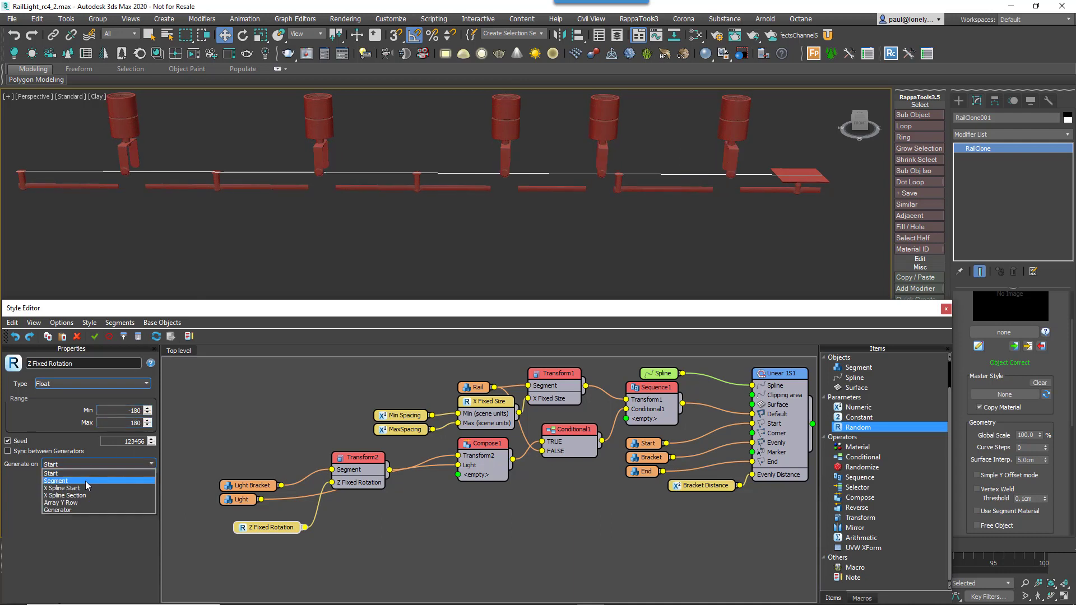
click(85, 481)
Step: Duplicate the bracket's Transform operator, wire the Light segment through the copy into Compose's second input, and tidy the surrounding nodes
middle_drag(378, 486, 466, 485)
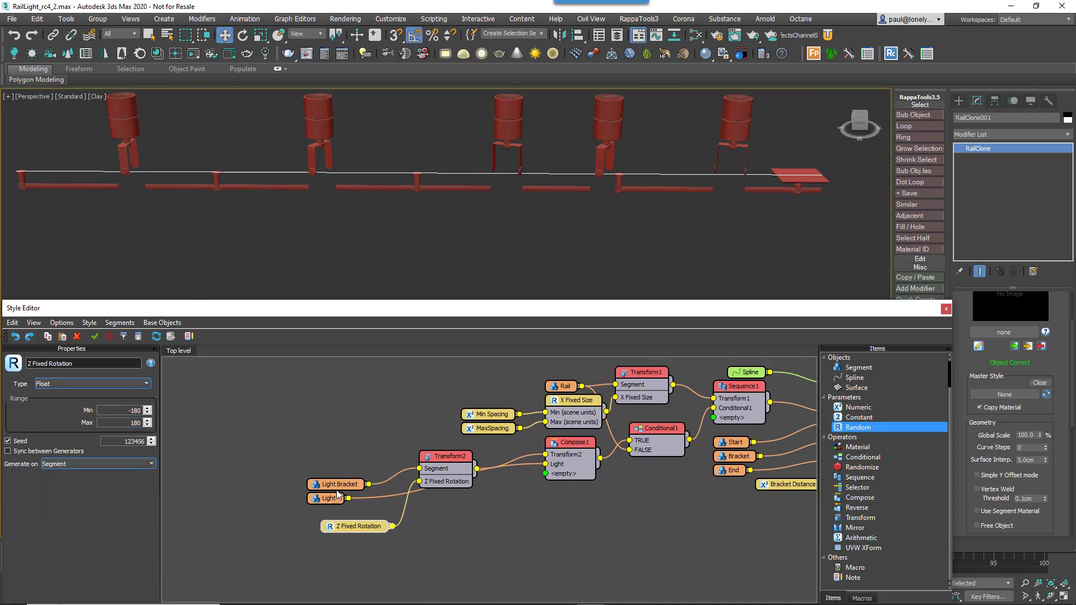
drag(336, 485, 341, 567)
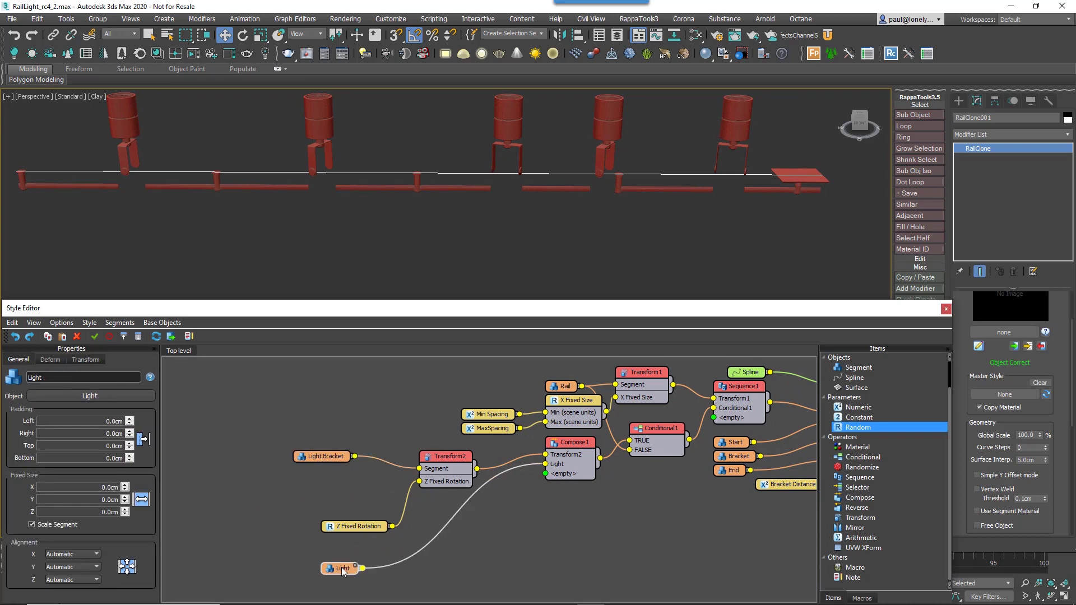
drag(369, 527, 314, 485)
drag(457, 460, 495, 527)
key(ctrl+c)
key(ctrl+v)
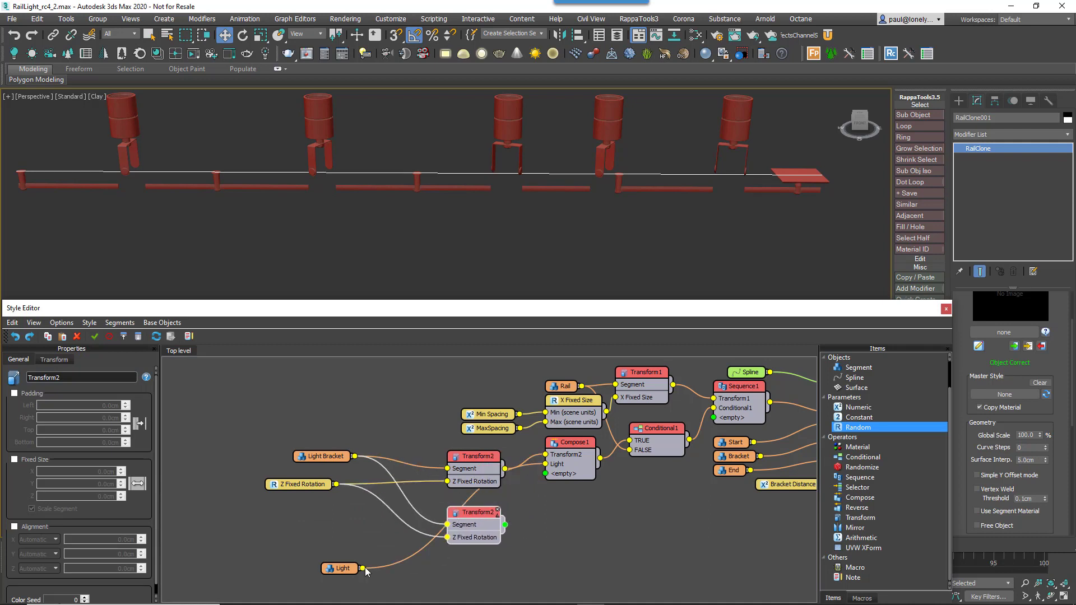
drag(363, 568, 447, 525)
drag(549, 467, 546, 464)
drag(476, 521, 474, 511)
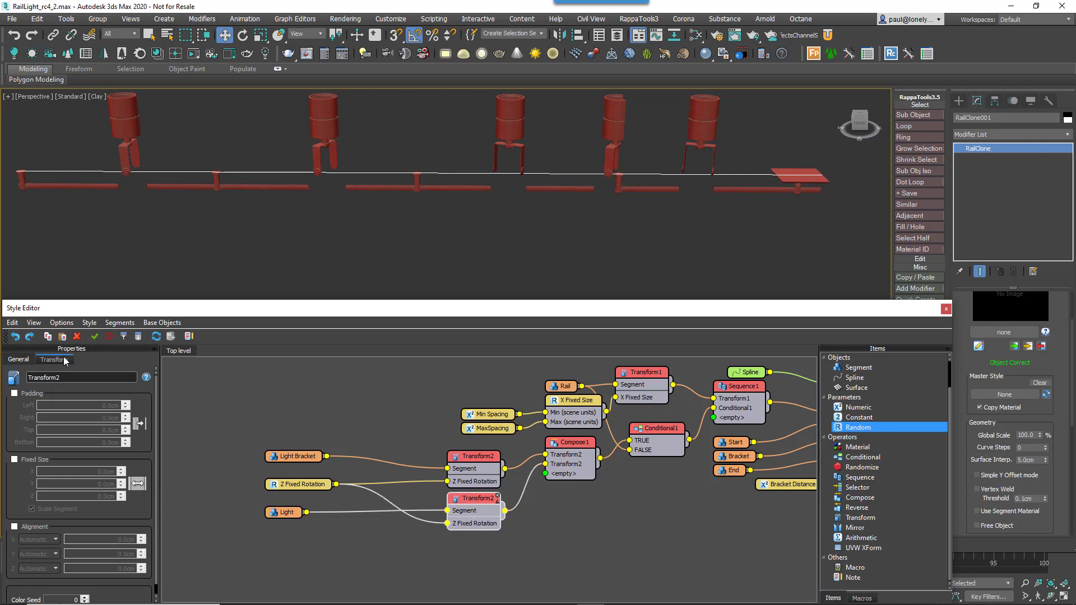
Step: Set the fixed Z translation of the Light segment's Transform operator to -12 cm
click(65, 361)
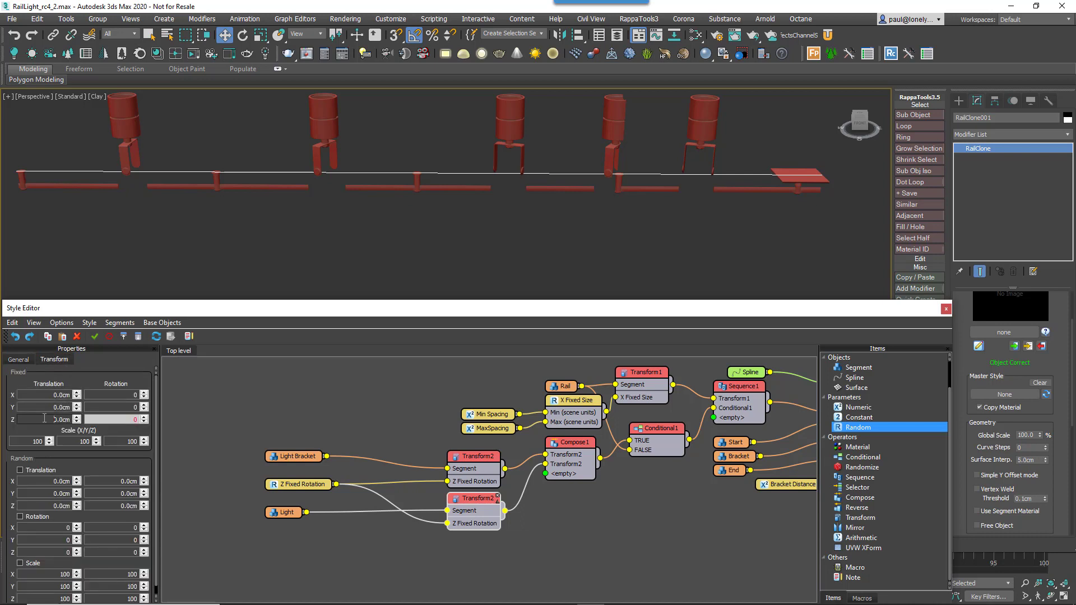
drag(44, 418, 184, 422)
text(-12)
key(Return)
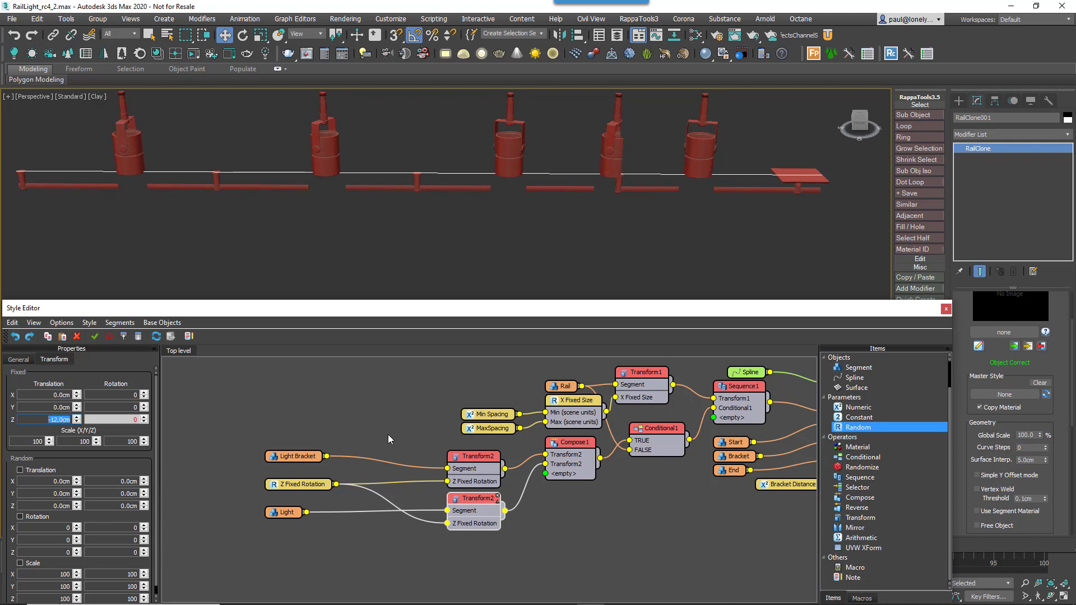
Step: Insert another Transform operator directly after the Light segment and export its Y fixed rotation as an input
drag(890, 518, 370, 514)
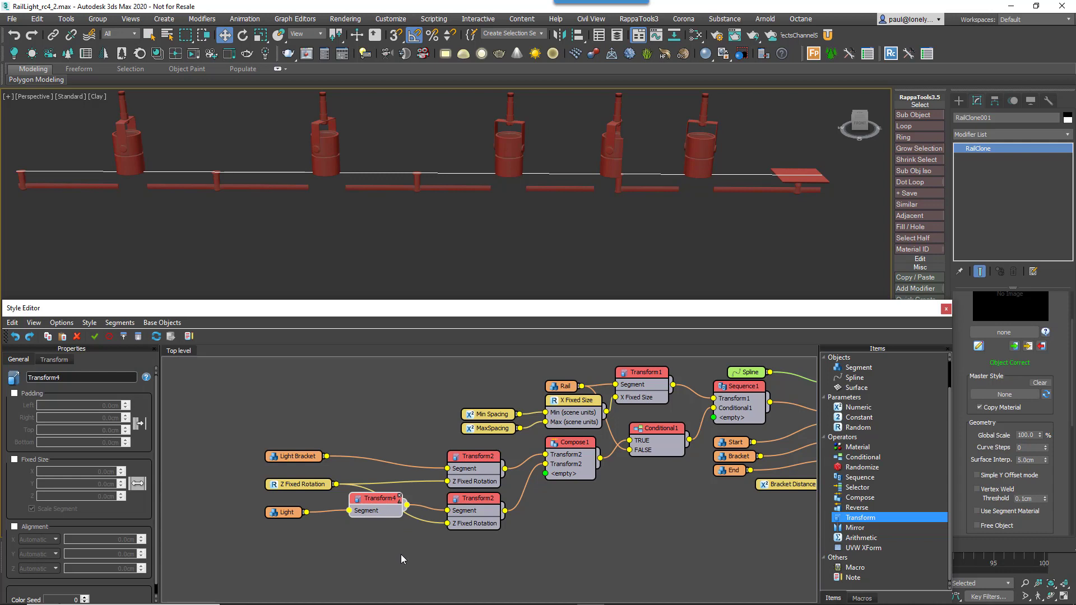
click(49, 363)
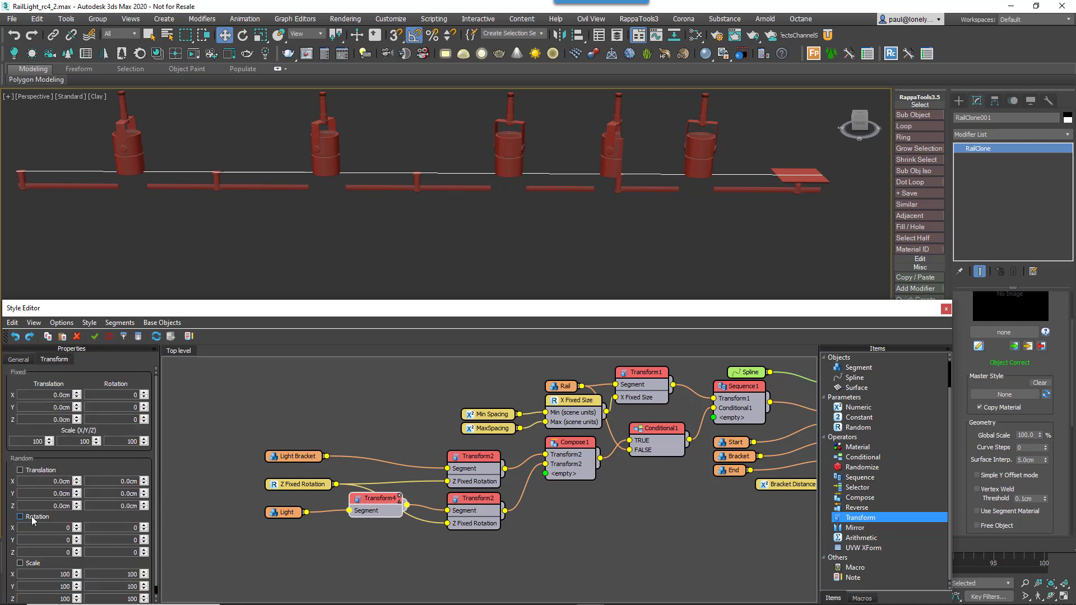
drag(144, 410, 112, 214)
right_click(147, 407)
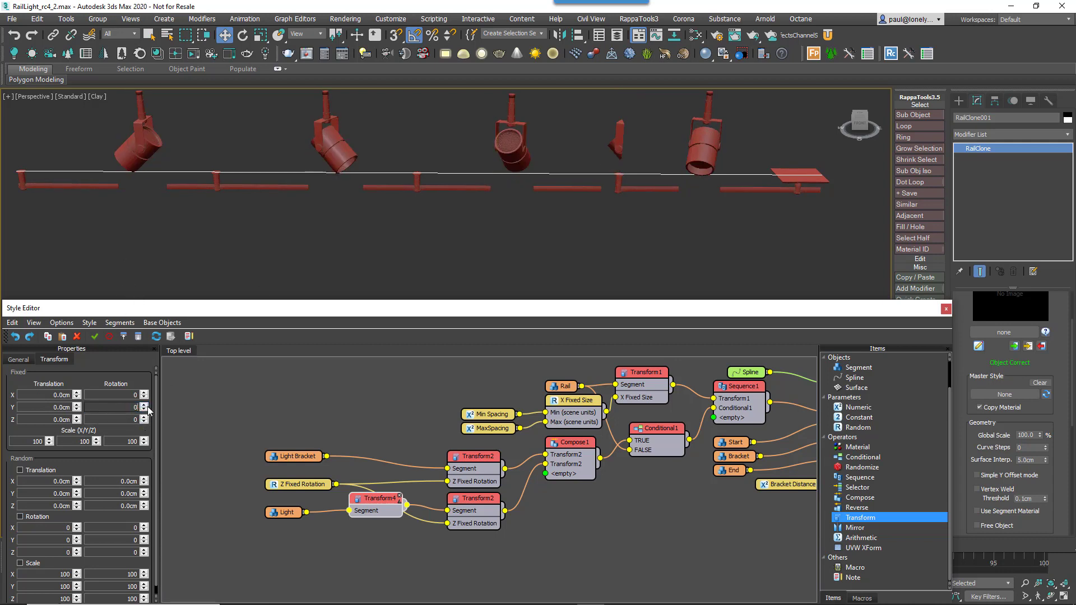
right_click(365, 502)
click(412, 484)
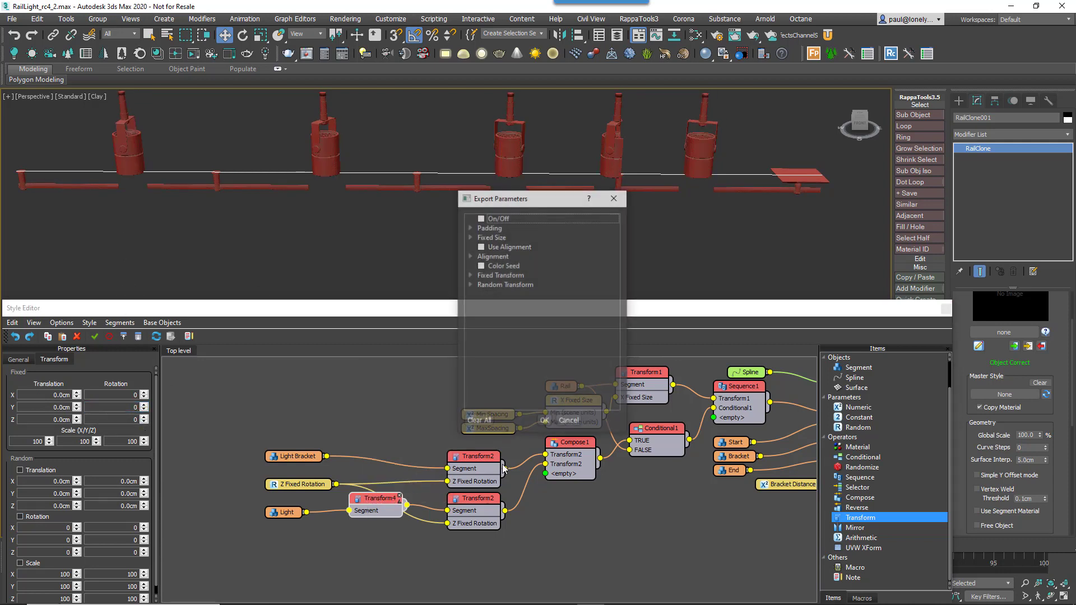
click(470, 275)
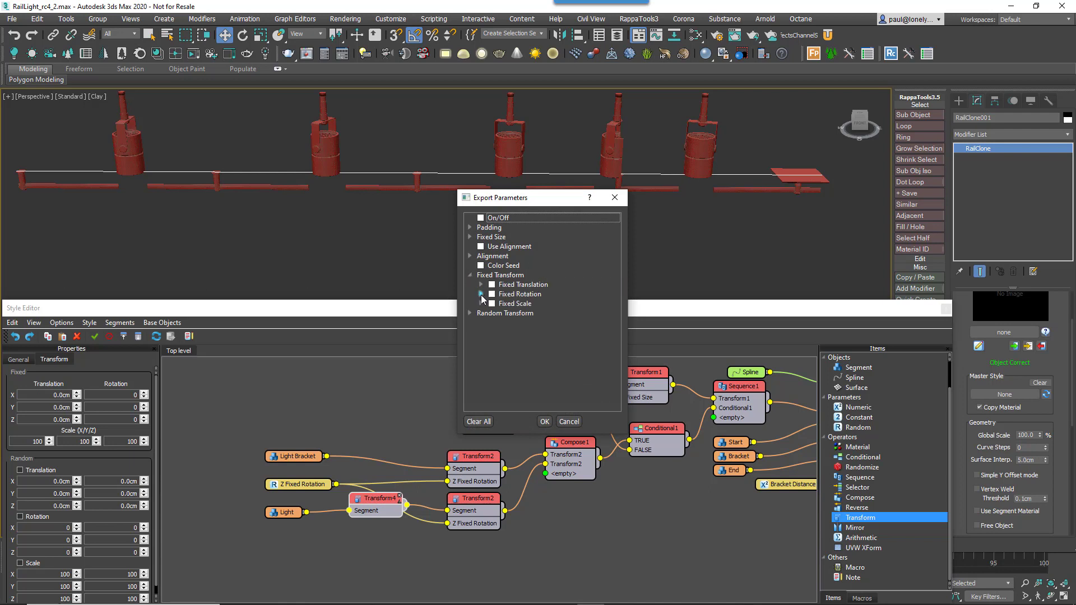
click(481, 294)
click(502, 312)
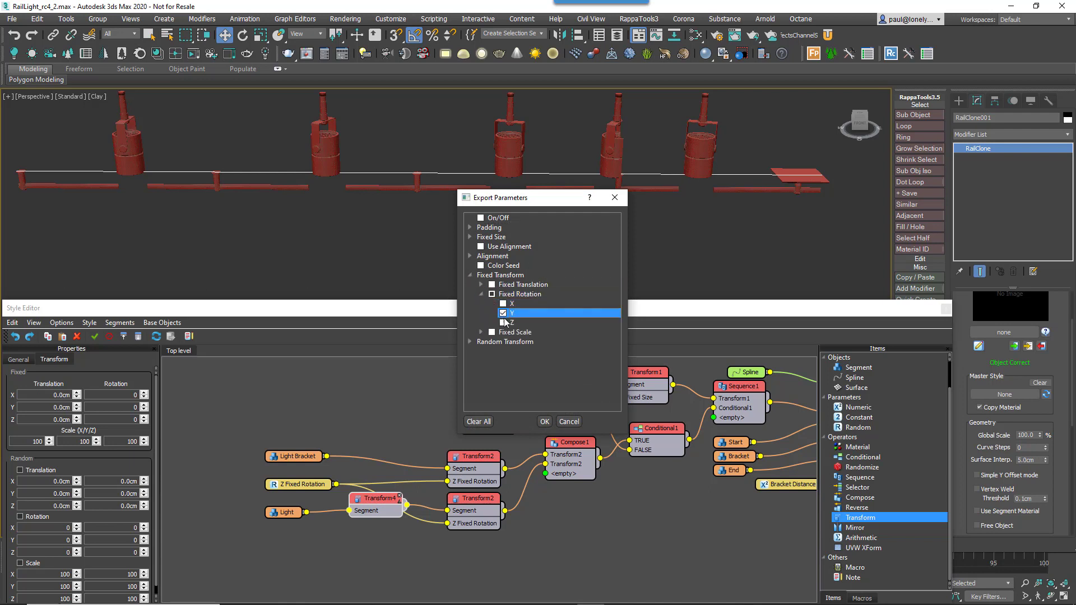
click(544, 421)
Step: Drive the Y Fixed Rotation input with a Random parameter of type Float, range -90 to 90
drag(864, 431, 350, 523)
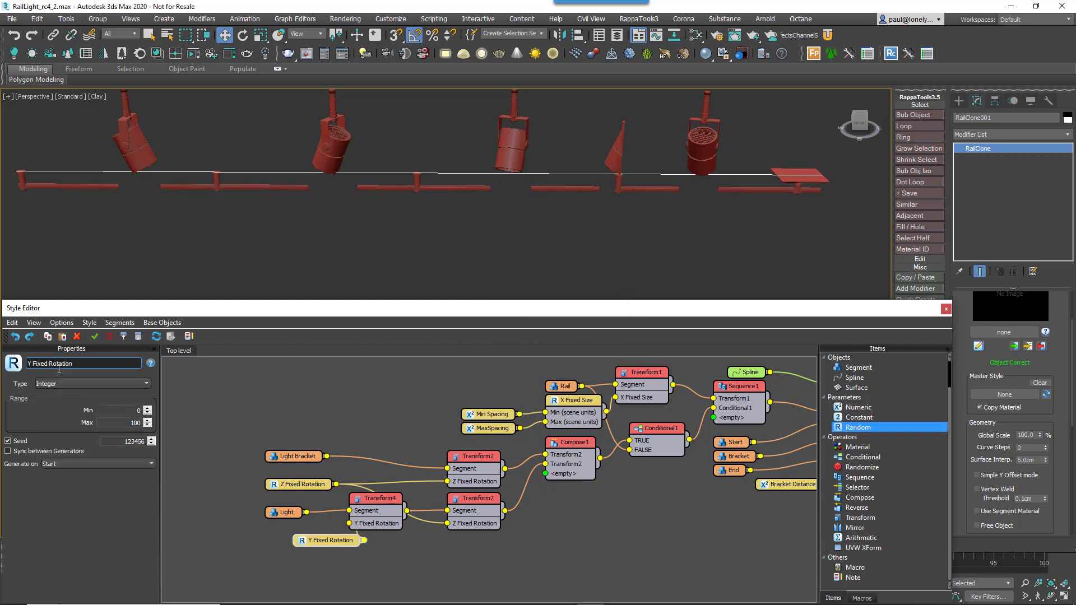
click(84, 384)
click(53, 401)
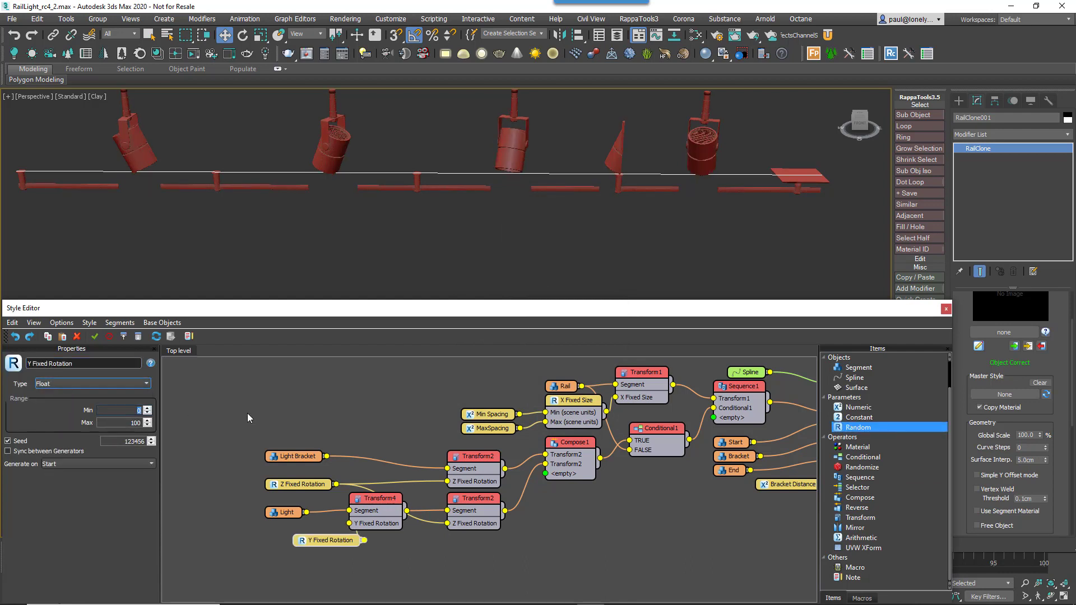
key(Tab)
text(90)
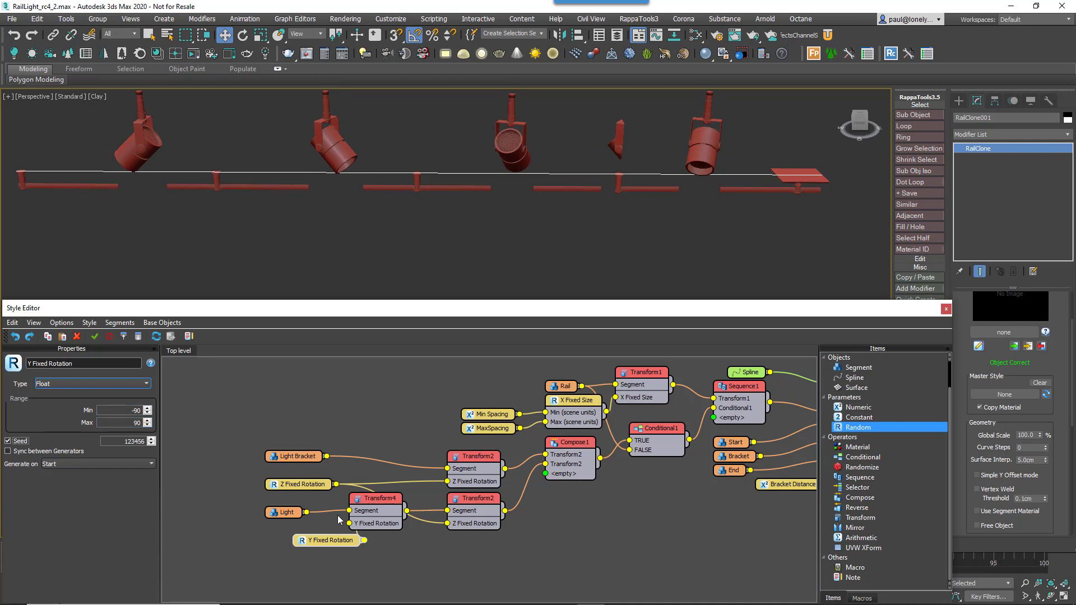
Step: Turn off Bend and Slice deformation for the Light and Light Bracket segments
click(285, 513)
click(49, 359)
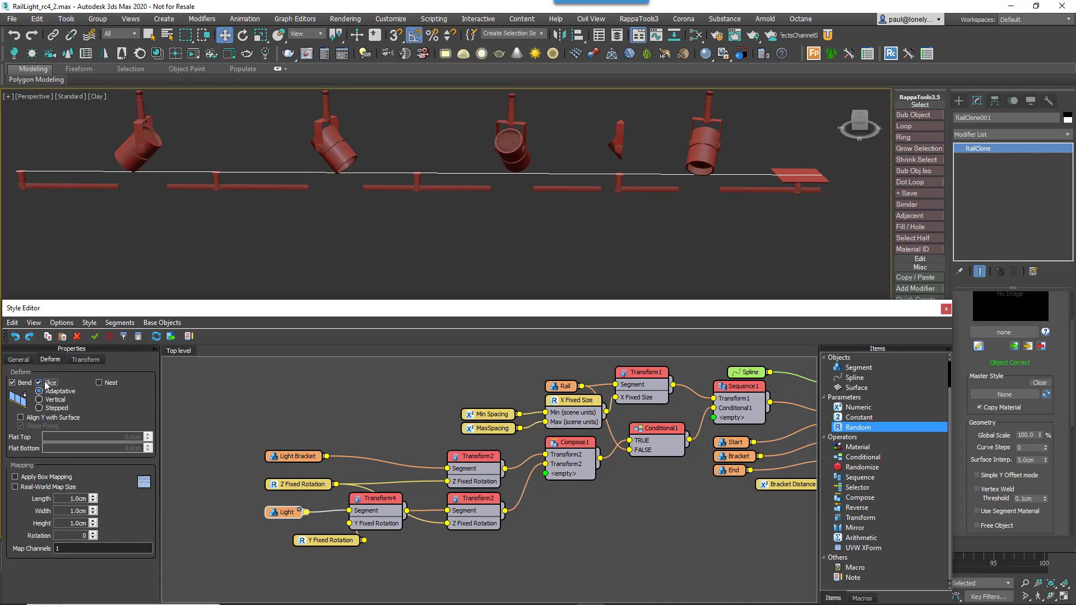
click(310, 457)
click(51, 360)
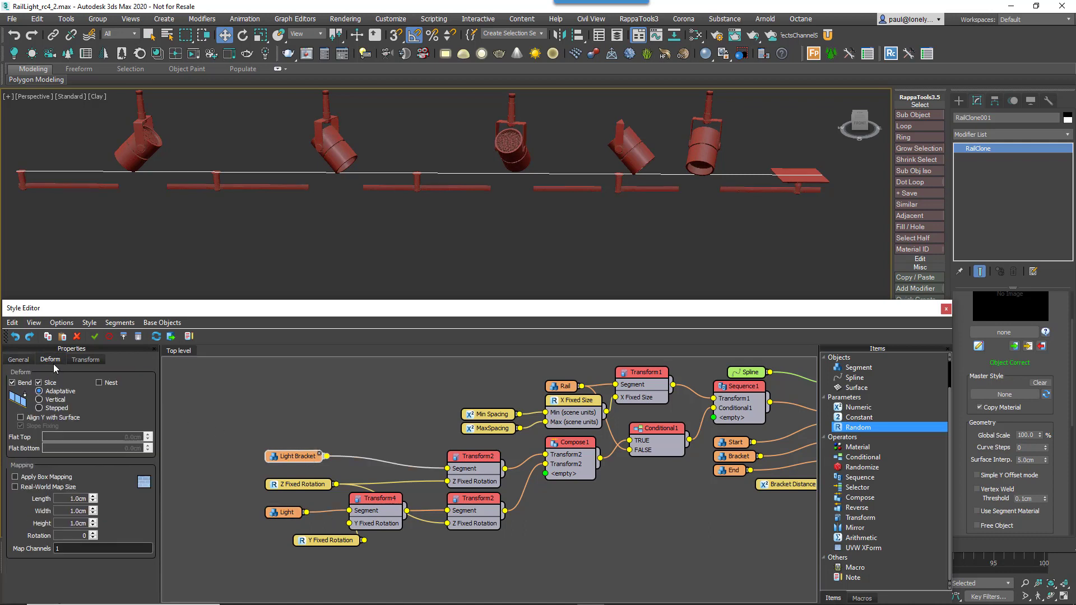
click(49, 383)
click(23, 383)
Step: Rearrange the light nodes and move them with the Compose operator away from the Conditional to make room between them
drag(331, 546, 260, 546)
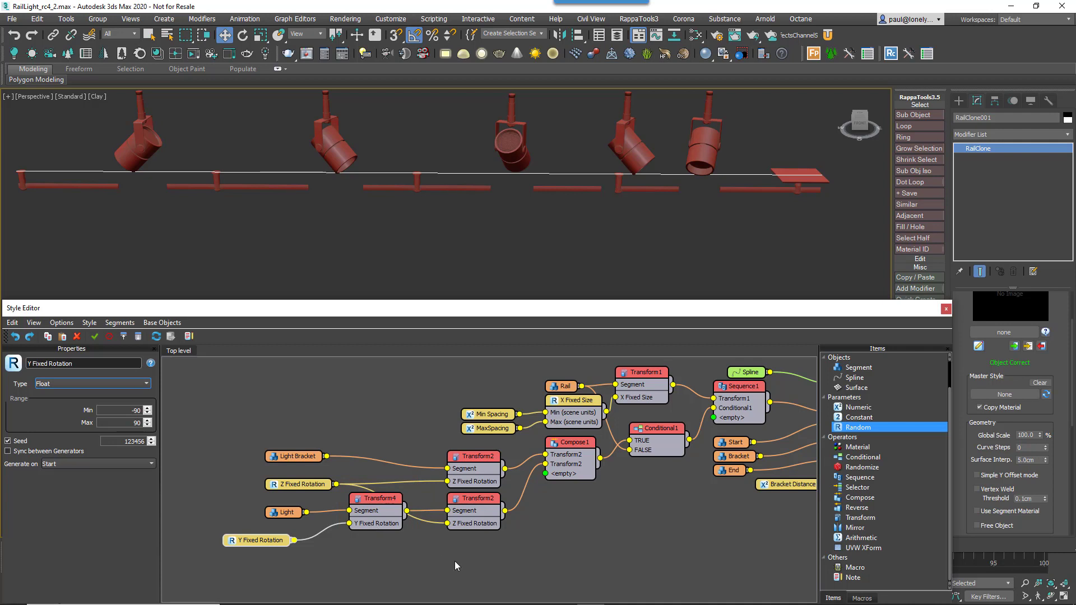
scroll(477, 563, down, 2)
middle_drag(528, 530, 525, 539)
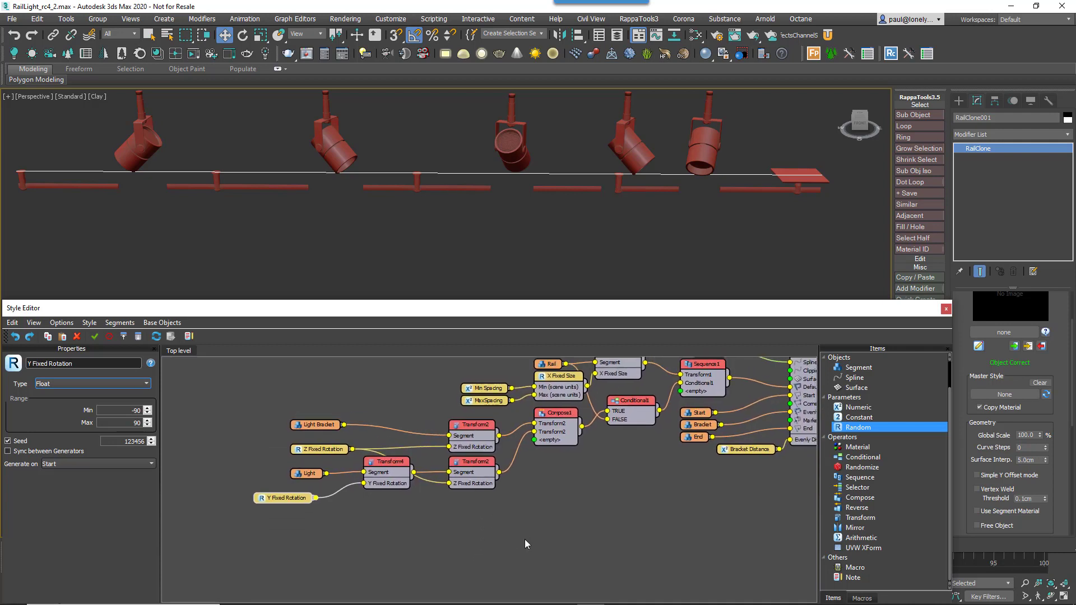
drag(541, 531, 287, 412)
drag(556, 414, 364, 475)
click(554, 509)
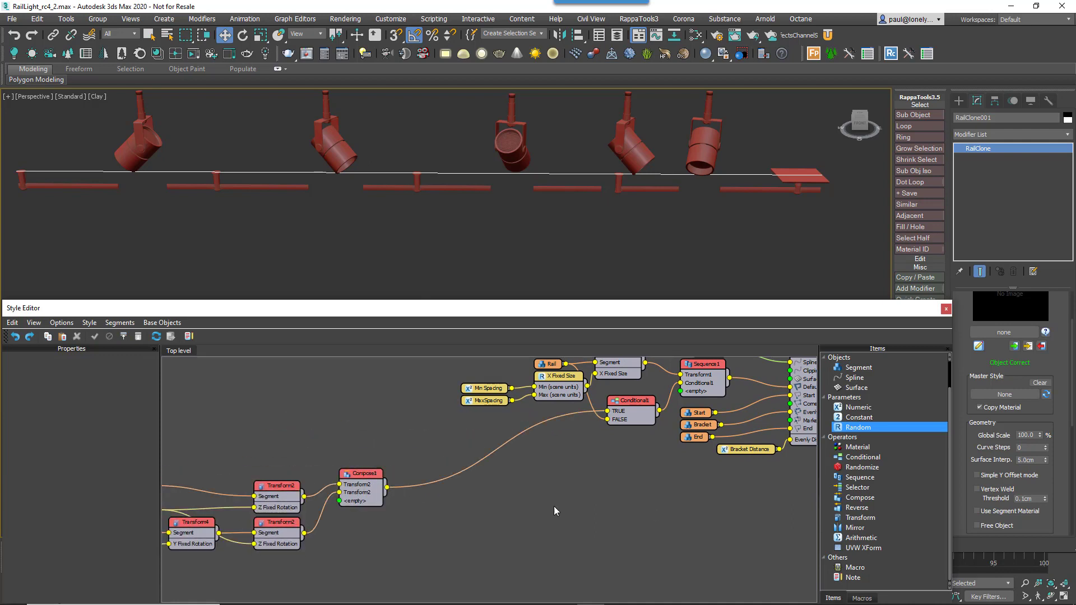
Step: Insert a Transform operator between Compose and the Conditional's TRUE input, and set its X, Y and Z alignment to Pivot
drag(865, 518, 486, 464)
click(14, 517)
click(35, 530)
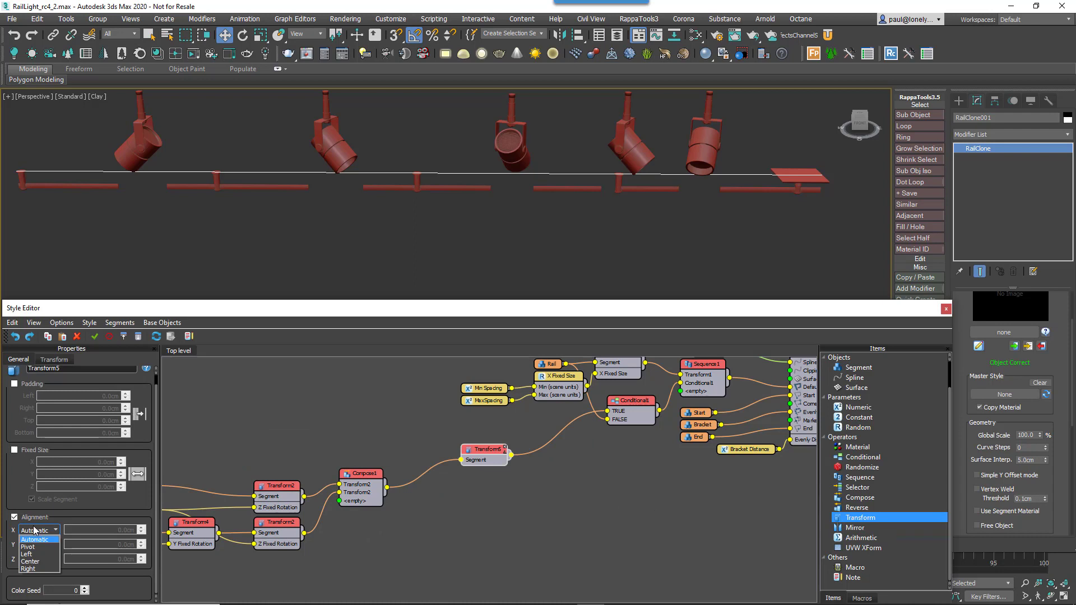
click(28, 547)
click(36, 544)
click(29, 561)
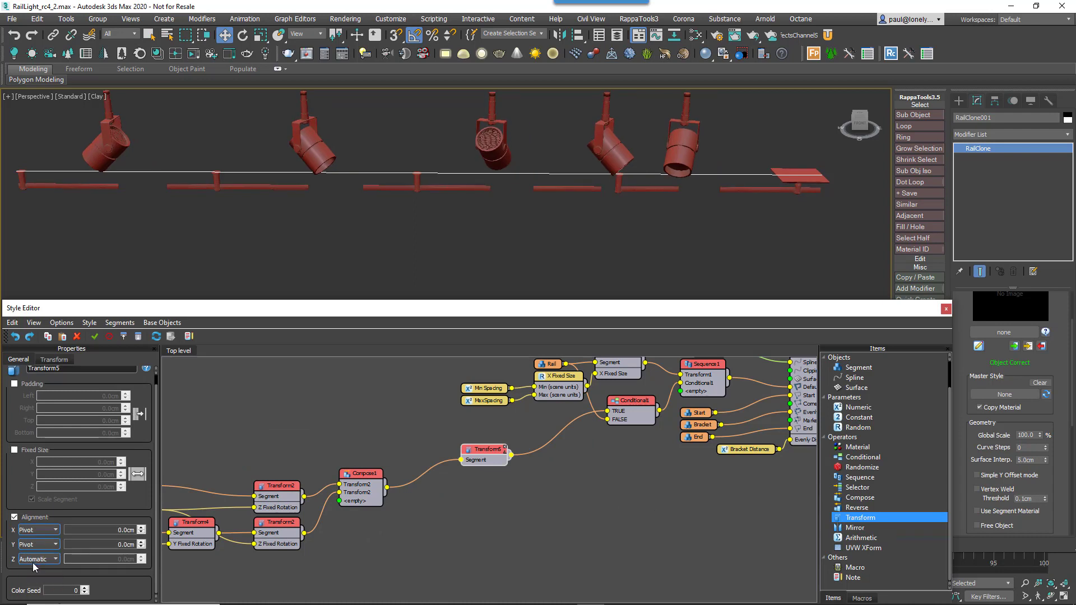
click(35, 559)
click(34, 575)
Step: Enable Fixed Size on the Transform operator after Compose and set its X size to 0.01 cm
click(15, 450)
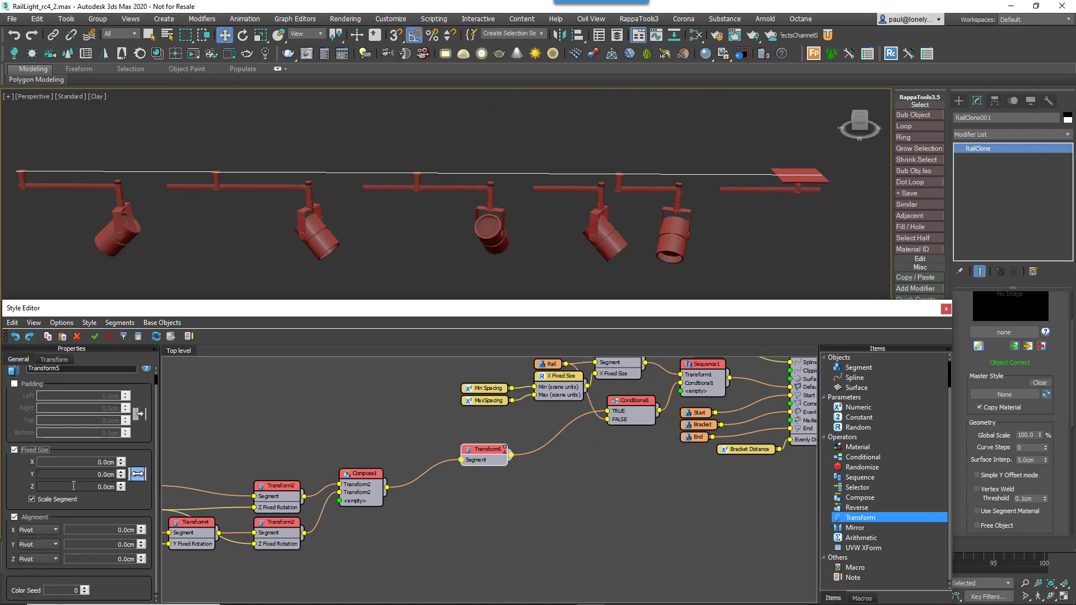
click(107, 461)
text(0.01)
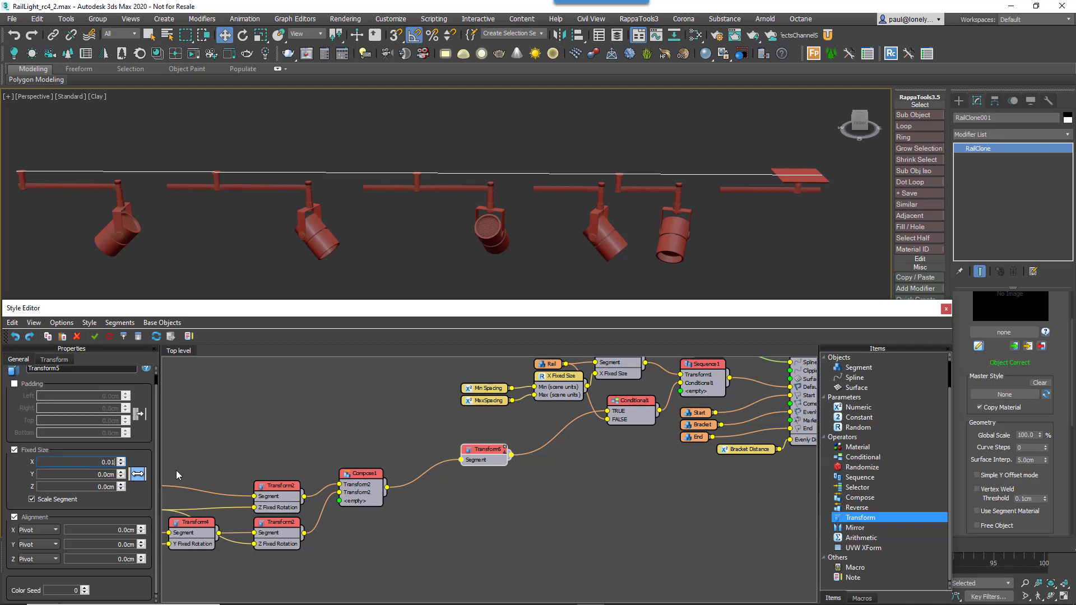
key(Return)
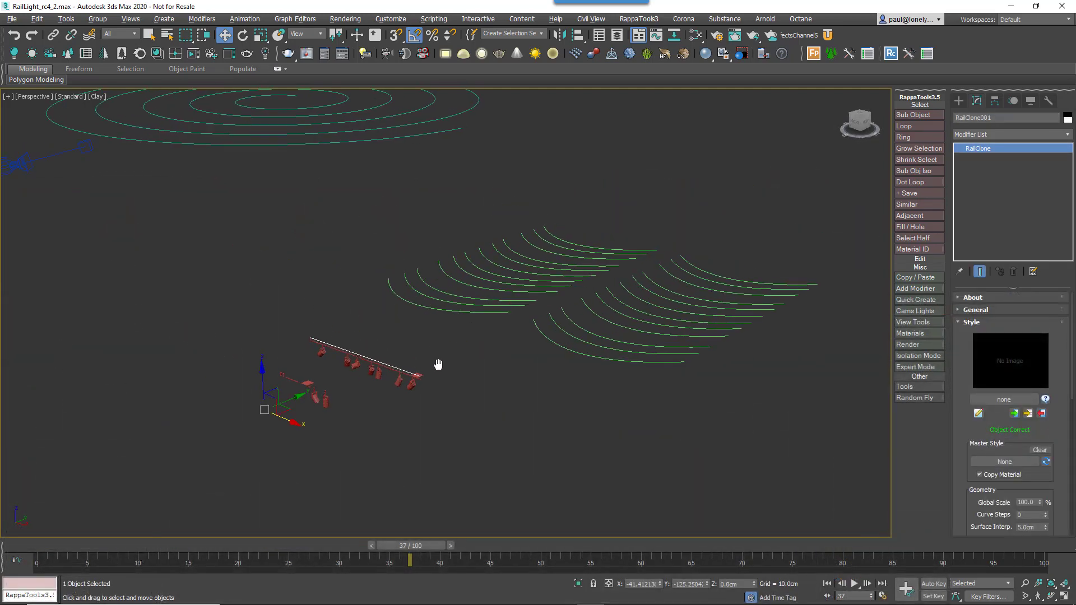
Step: Assign the set of curved lines as the RailClone object's base spline
scroll(989, 474, down, 3)
click(984, 452)
click(606, 361)
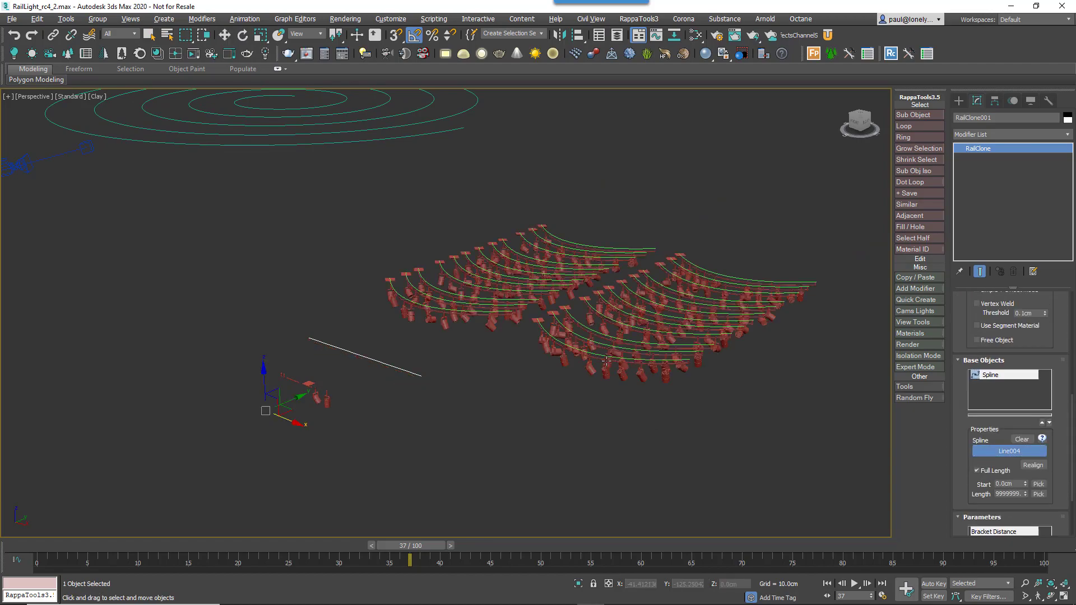
Step: Assign the spiral Helix001 as the base spline and view the light rails through PhysCamera001
alt+middle_drag(566, 390, 412, 247)
scroll(543, 361, up, 4)
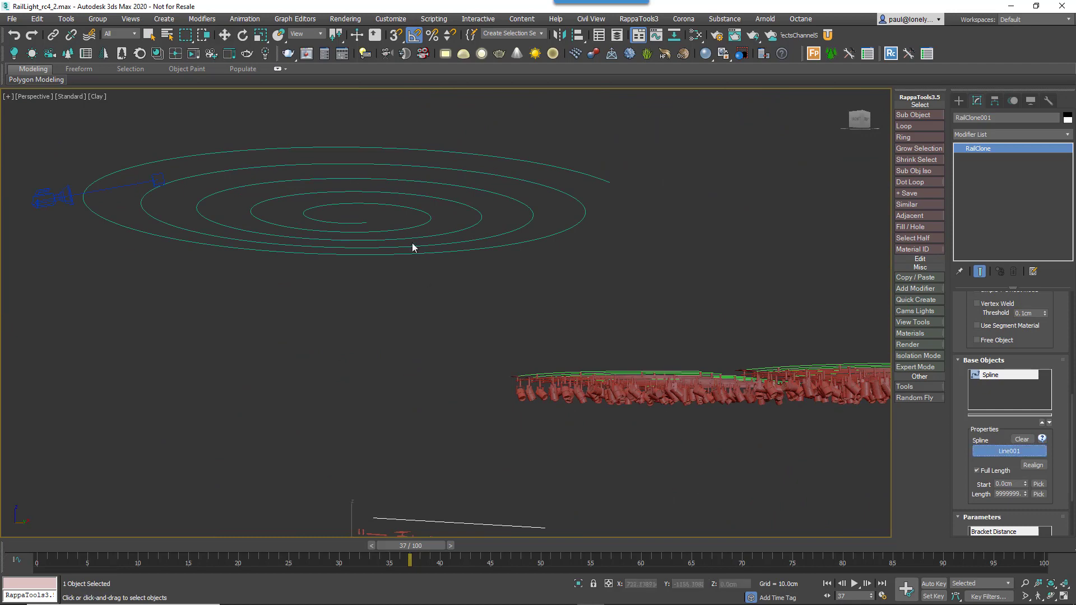
click(387, 294)
key(c)
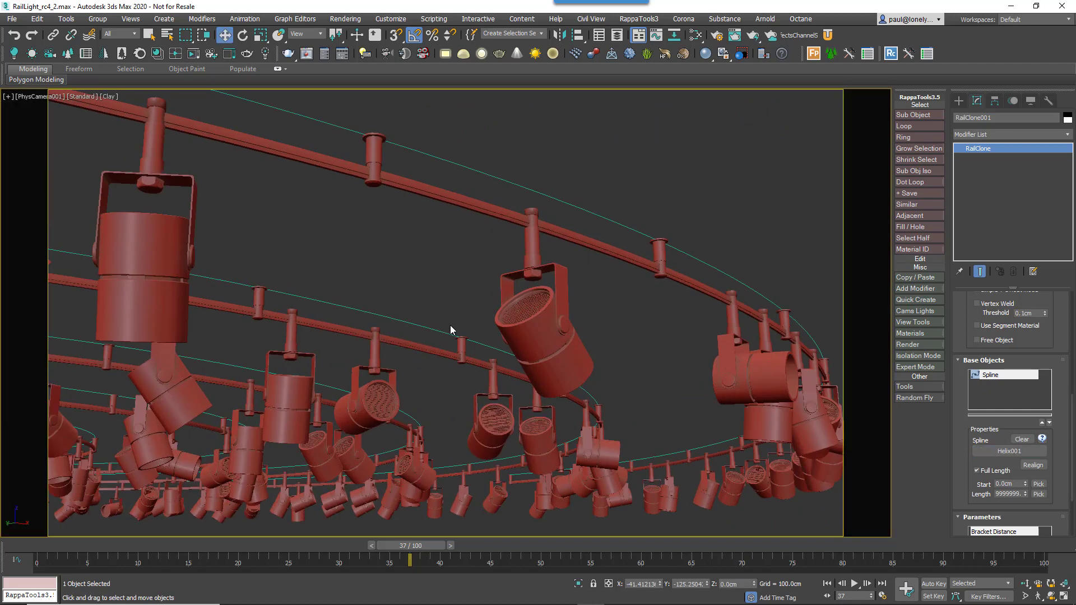